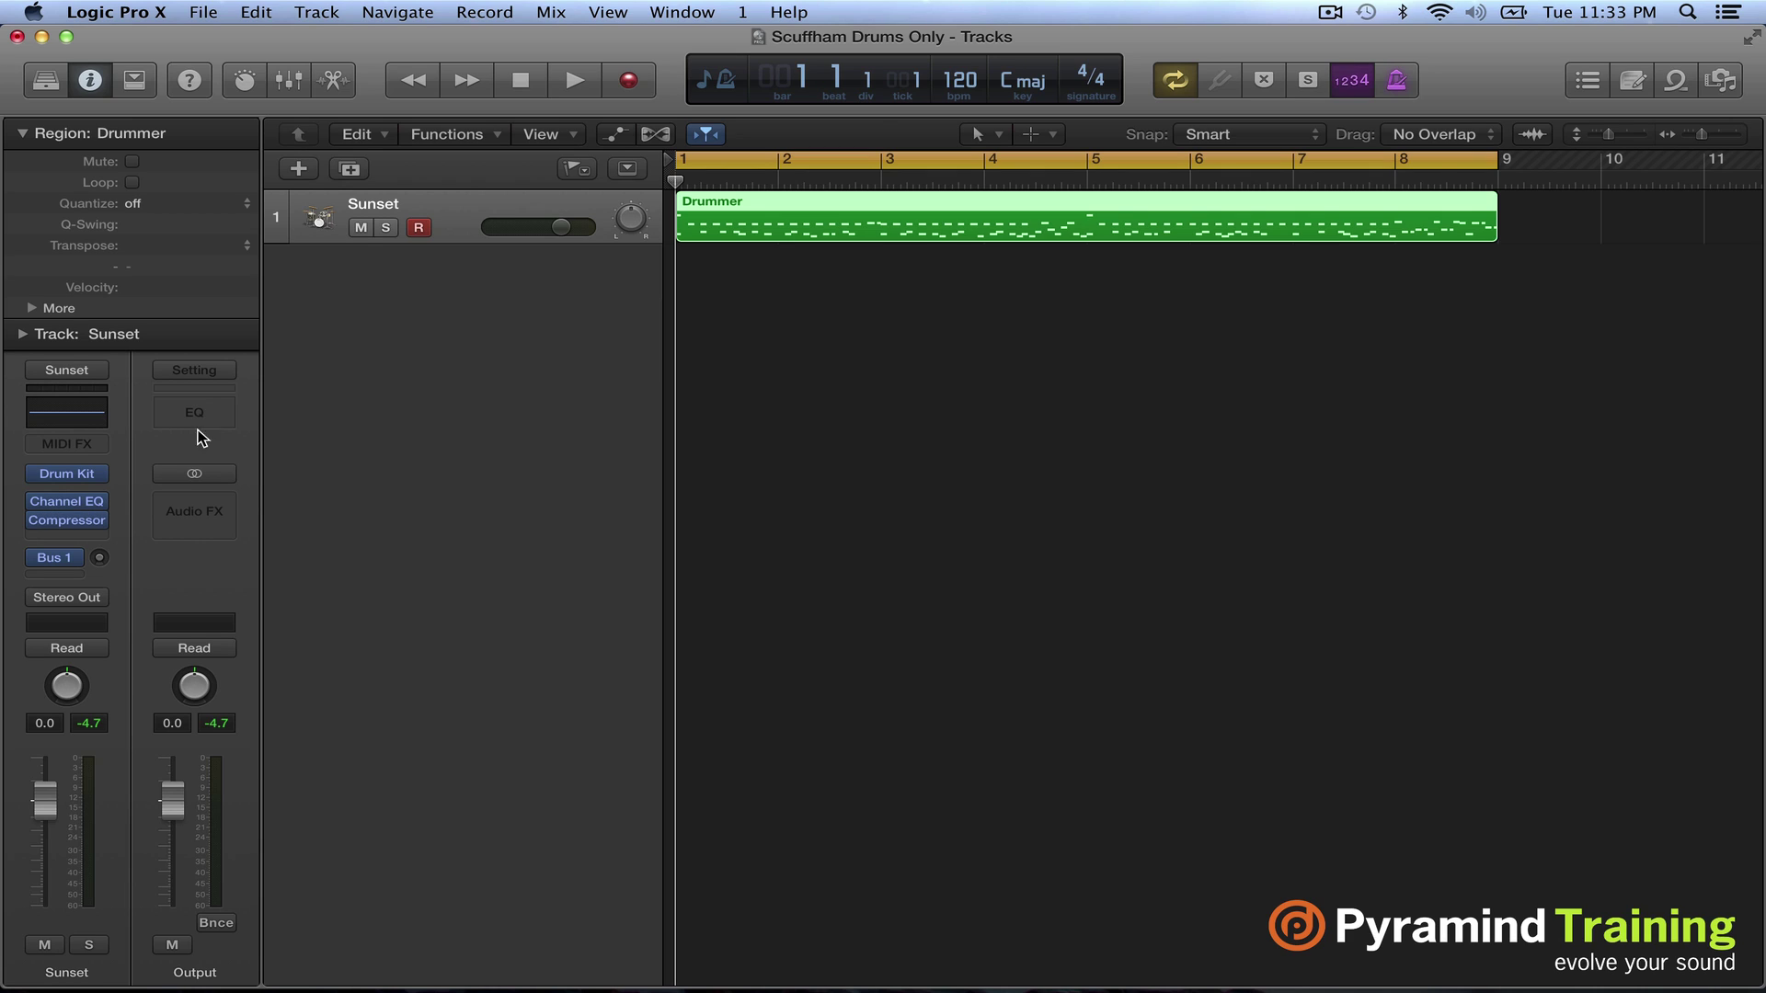
# Bypass the Sunset track's Channel EQ, then play the drum beat and stop at bar 4
pyautogui.moveTo(102, 504)
pyautogui.click(36, 517)
pyautogui.click(572, 83)
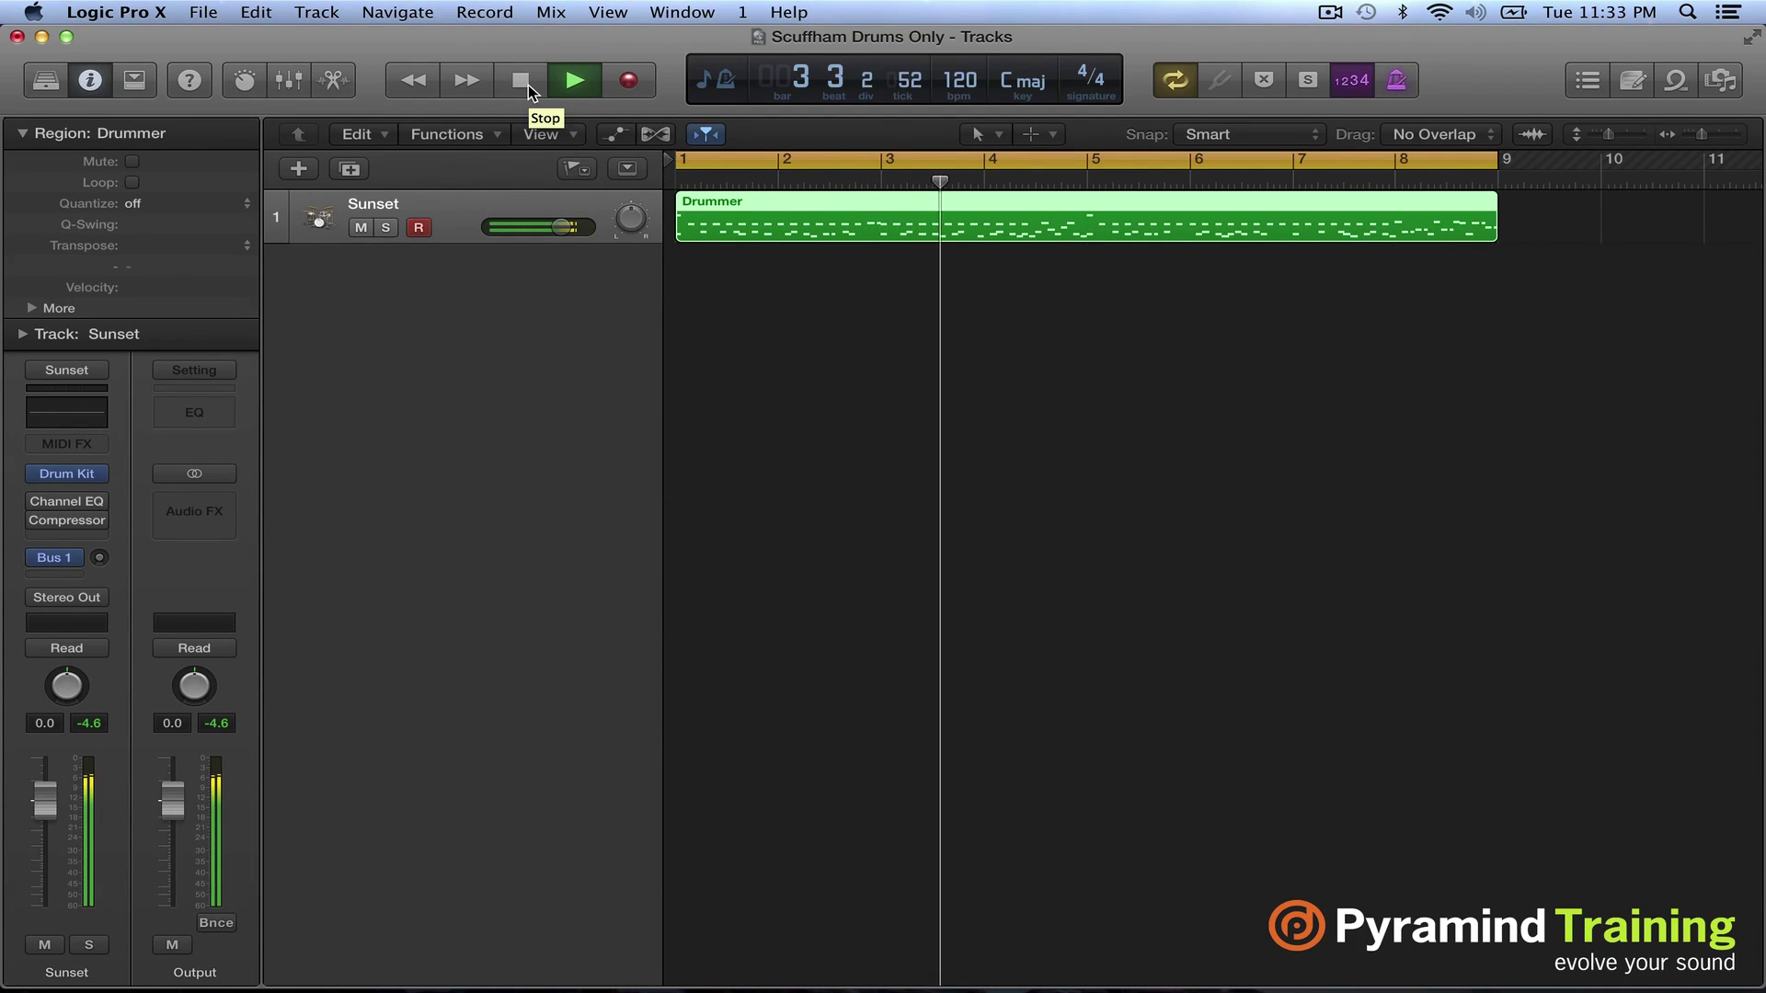
pyautogui.click(522, 81)
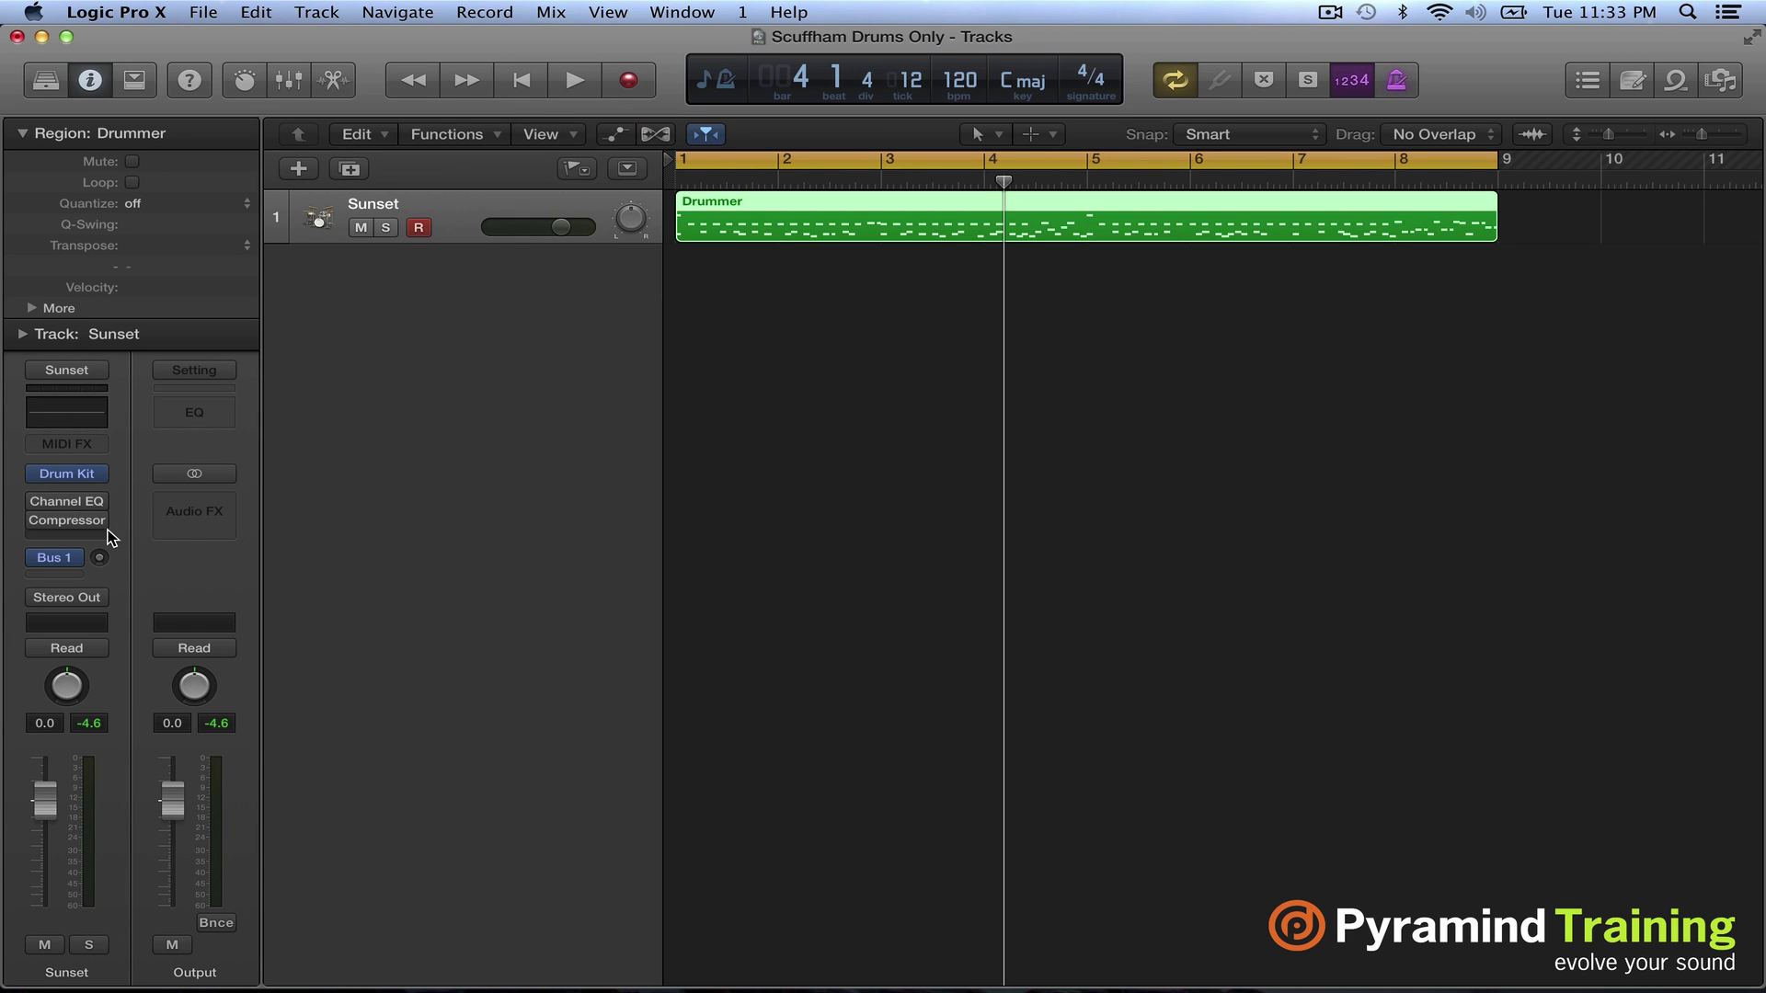
# Insert Scuffham Amps S-Gear 2 (Stereo) after the Compressor and move its editor window aside
pyautogui.click(102, 540)
pyautogui.moveTo(257, 653)
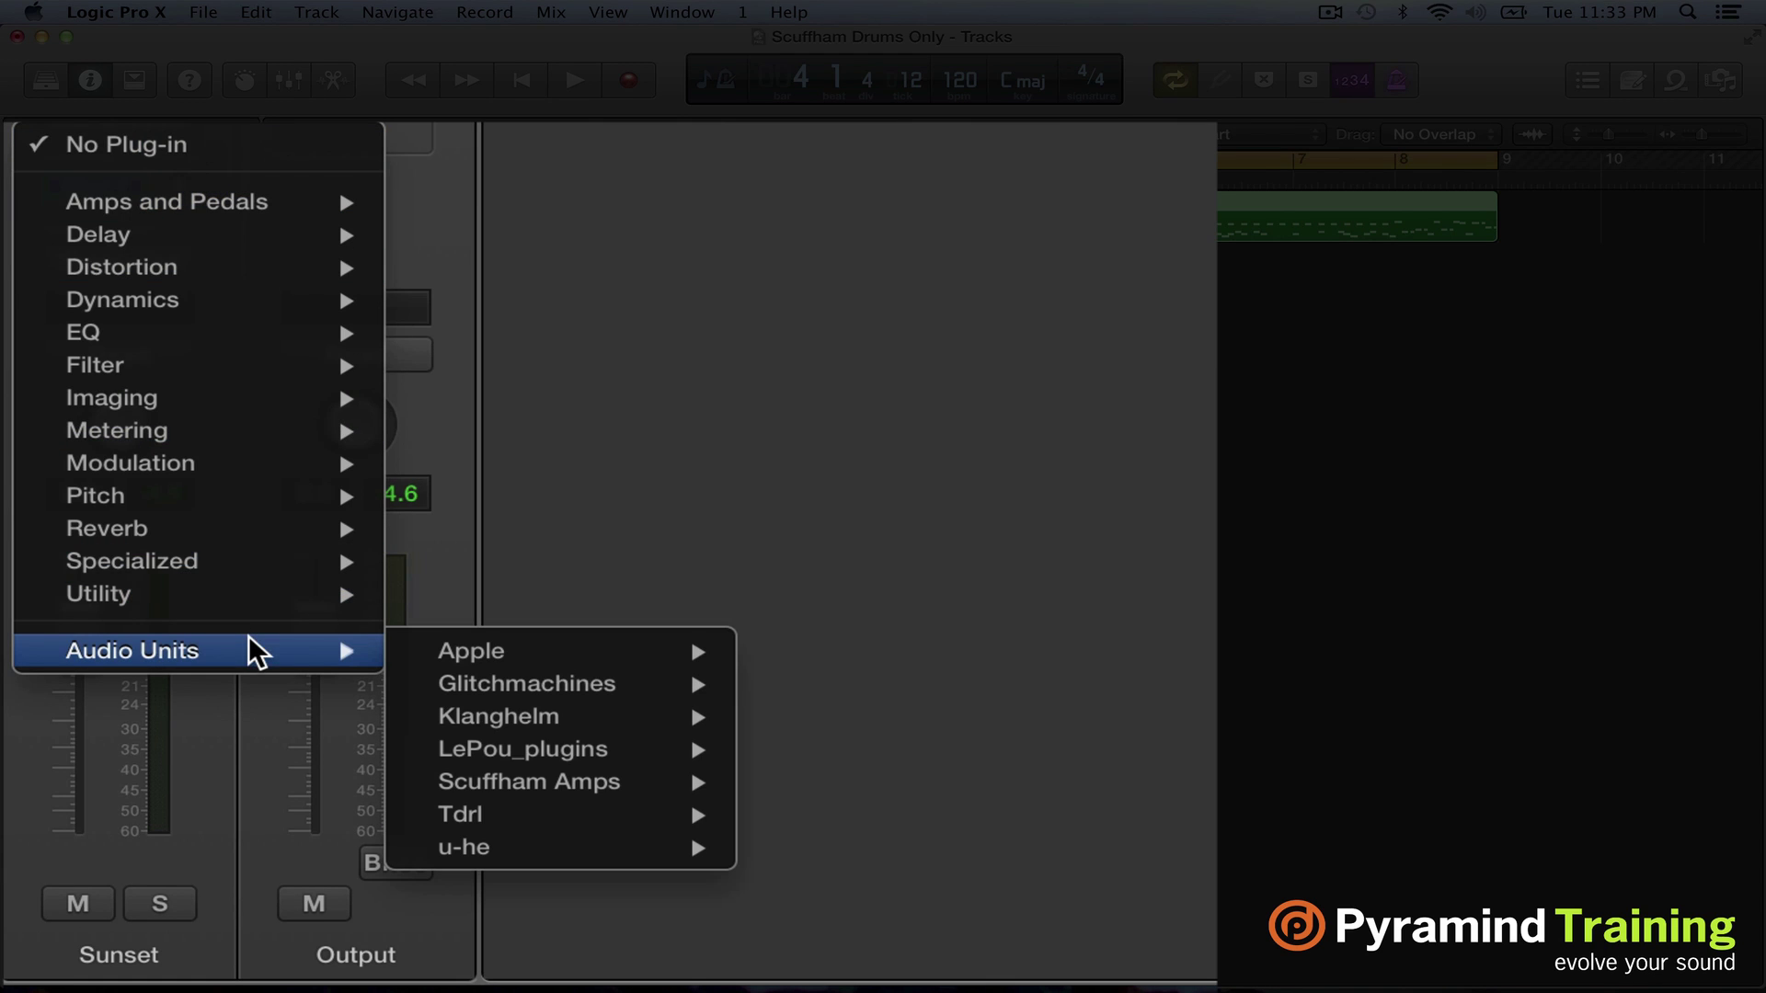
pyautogui.moveTo(607, 789)
pyautogui.moveTo(874, 796)
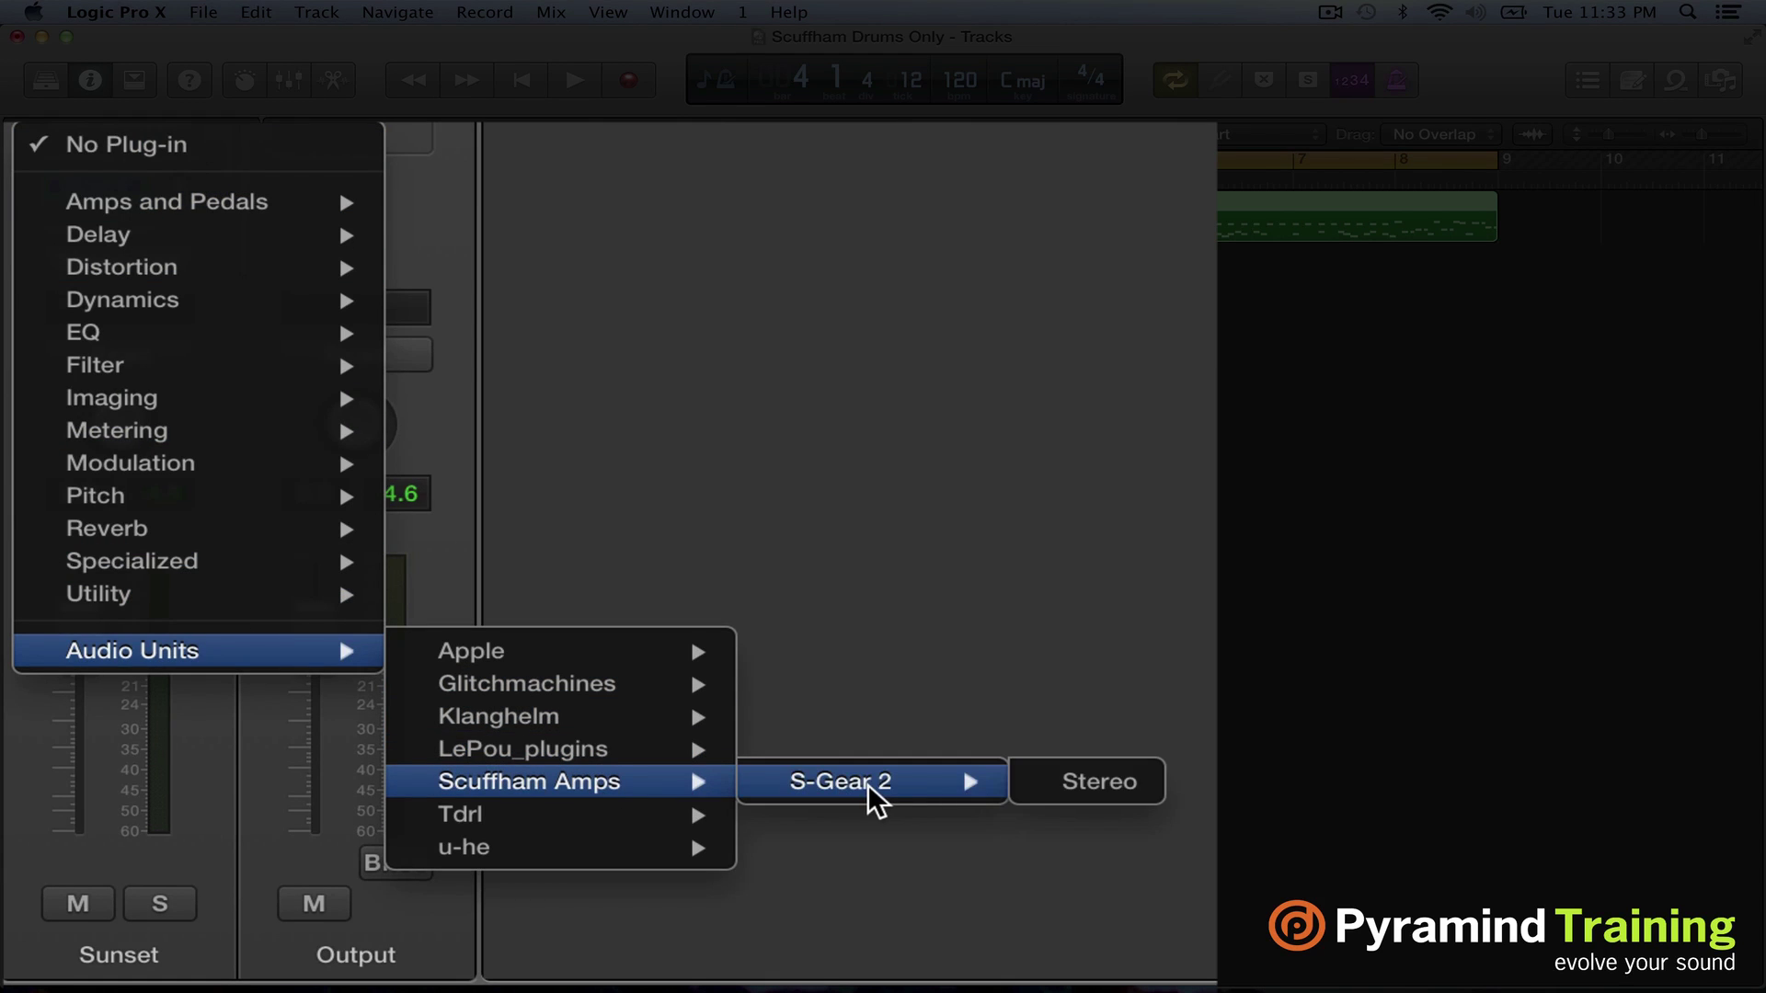
pyautogui.click(1092, 783)
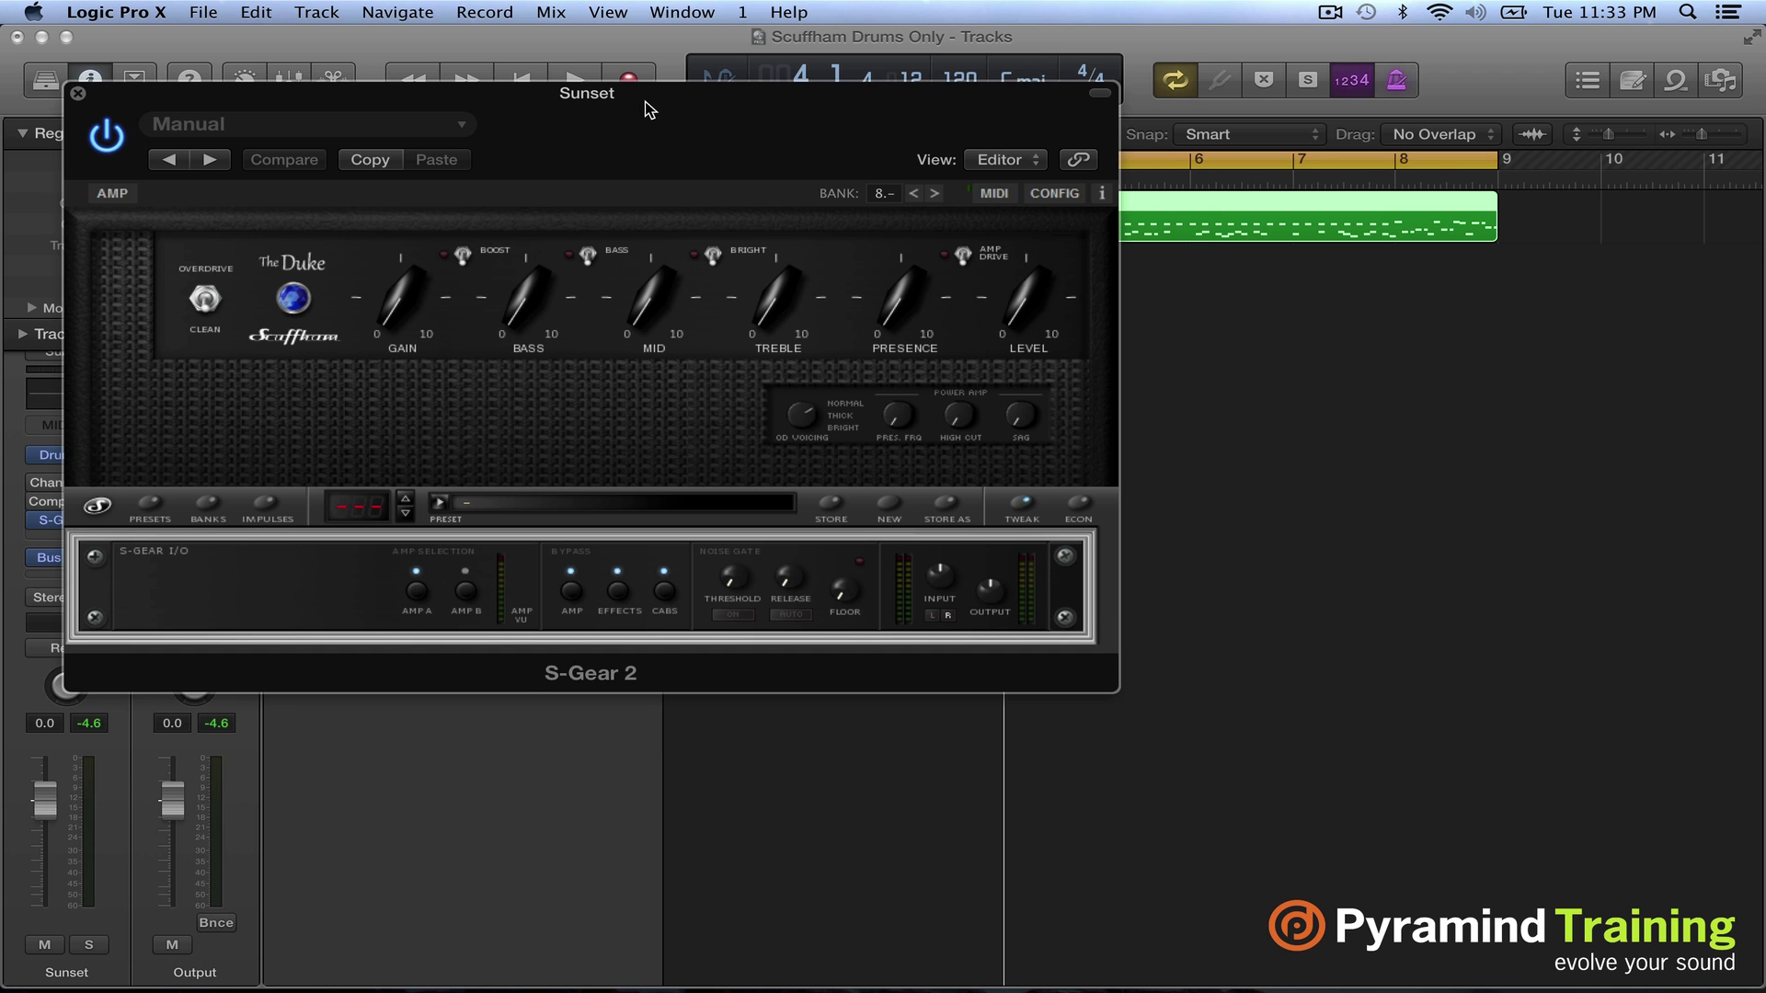
pyautogui.moveTo(644, 101); pyautogui.dragTo(722, 63)
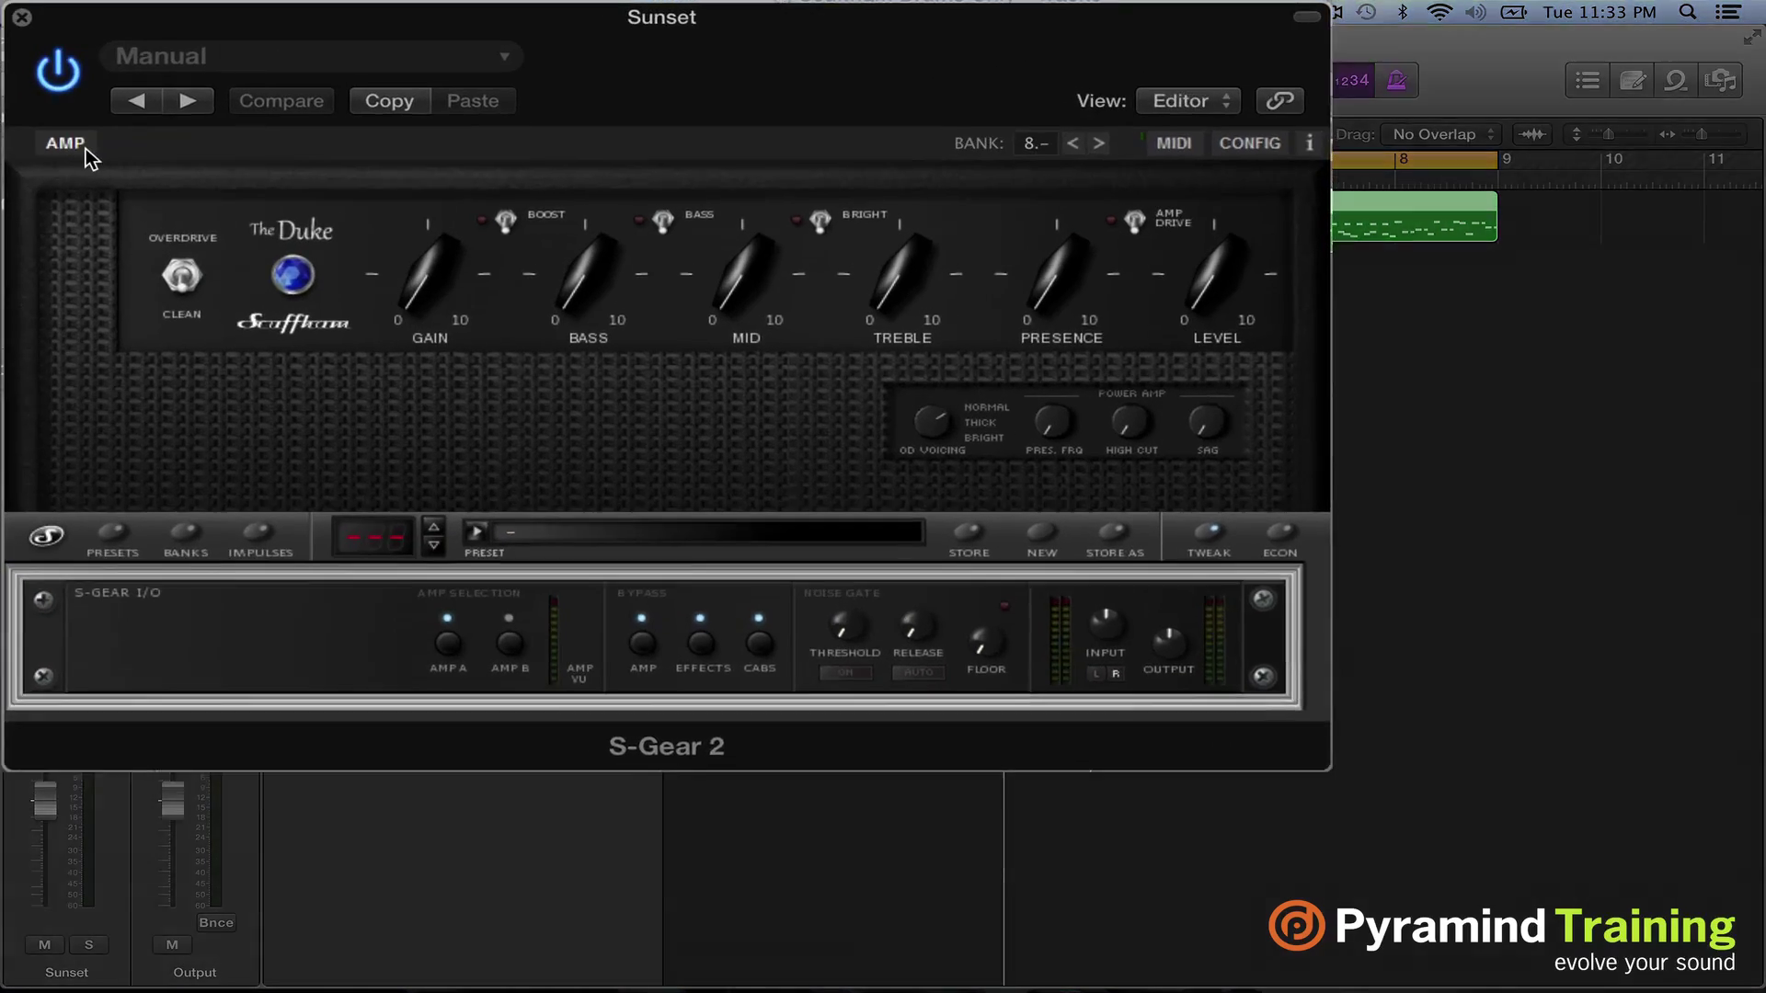
# Keep The Duke as the amp model, turn Level up to 6.8 and raise Presence
pyautogui.click(194, 157)
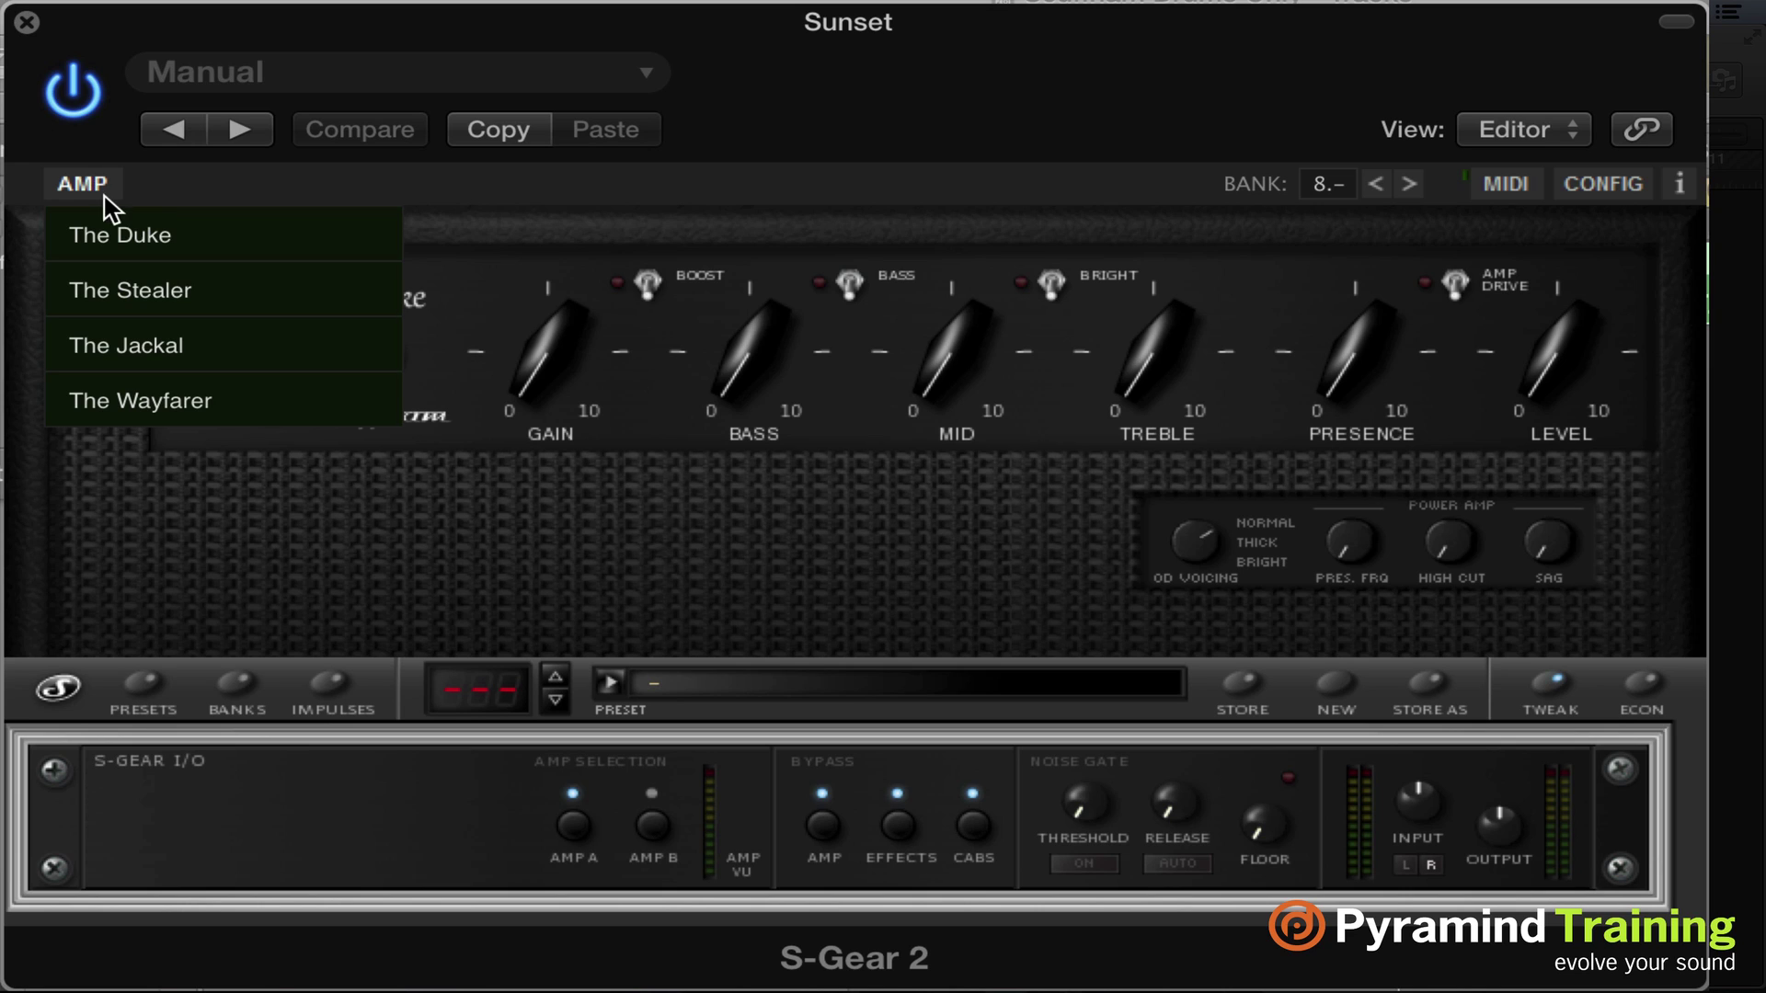
pyautogui.click(384, 189)
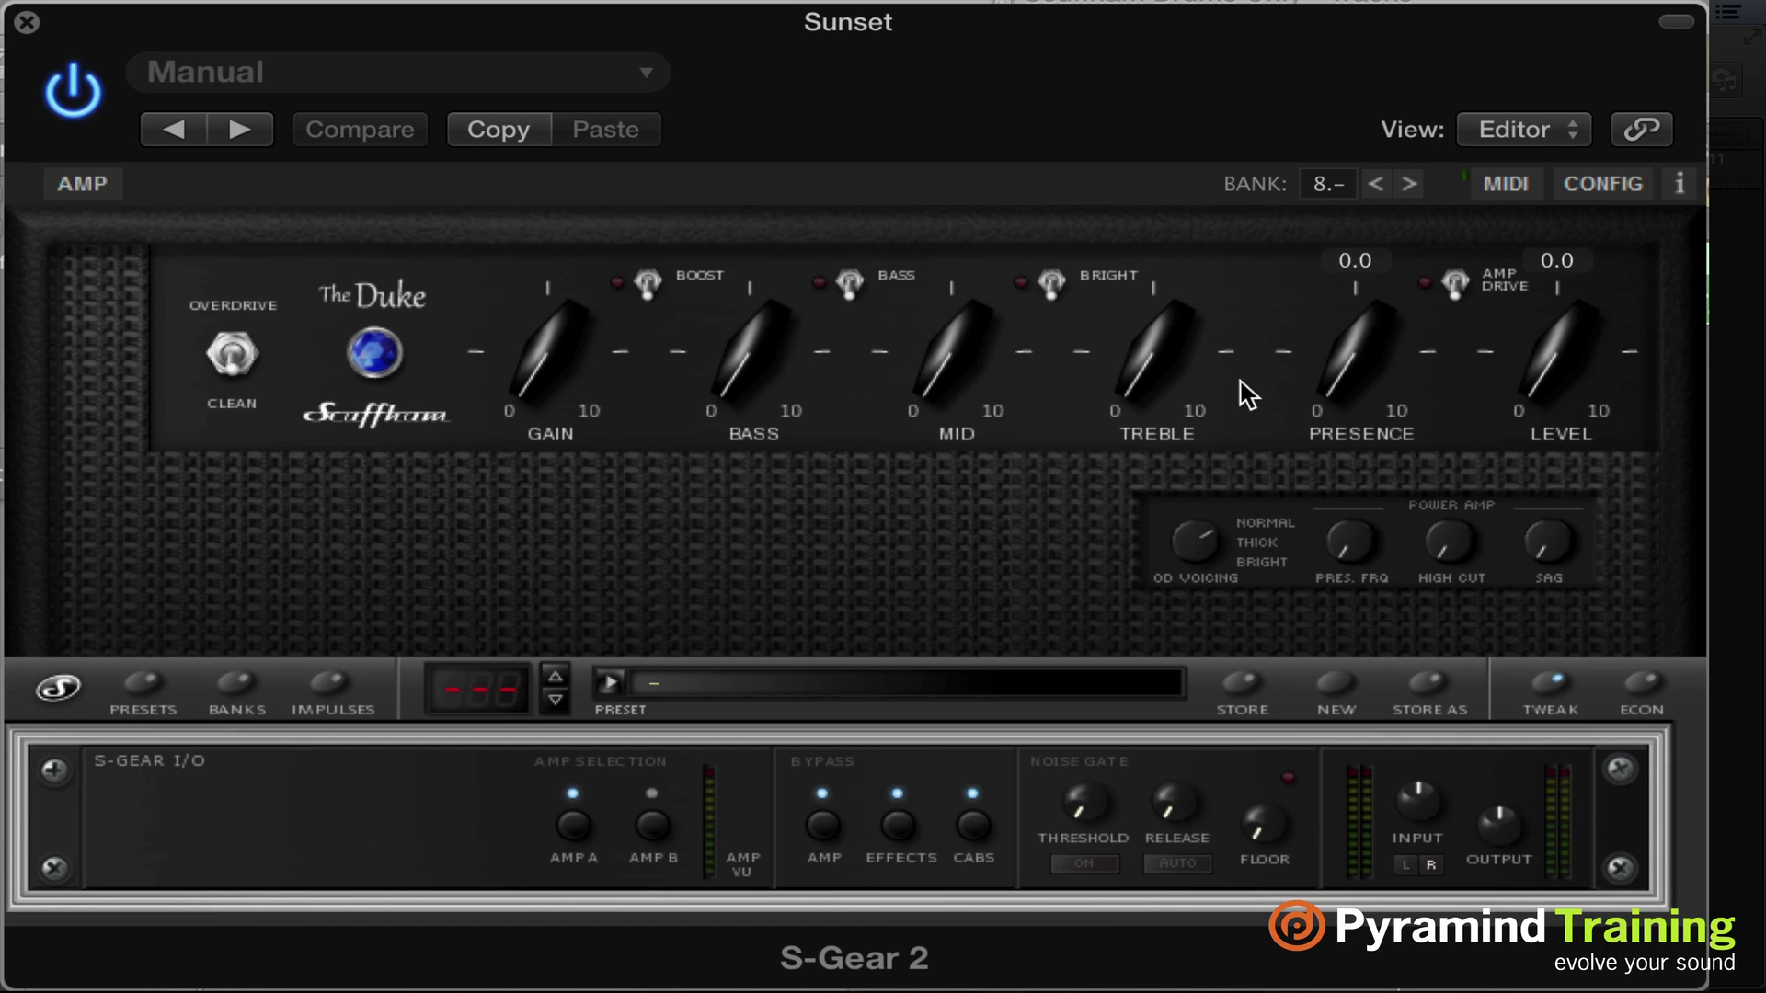
pyautogui.moveTo(1569, 395); pyautogui.dragTo(1532, 118)
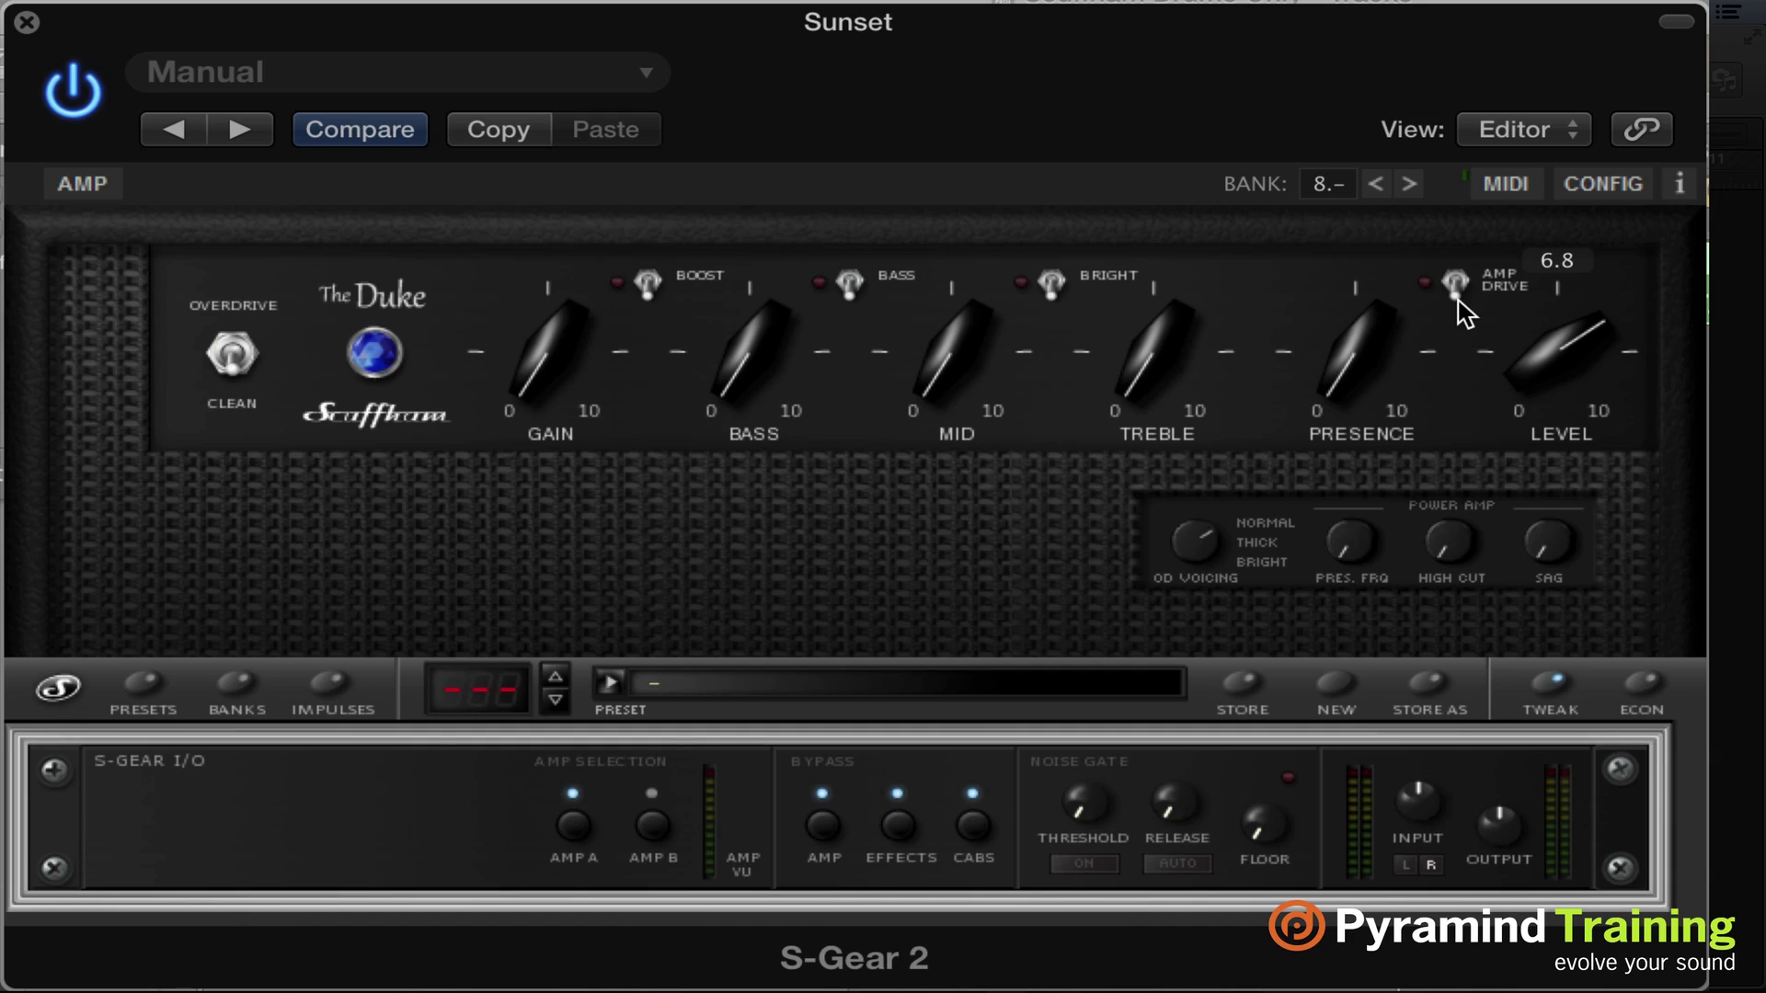
pyautogui.moveTo(1368, 375); pyautogui.dragTo(1277, 24)
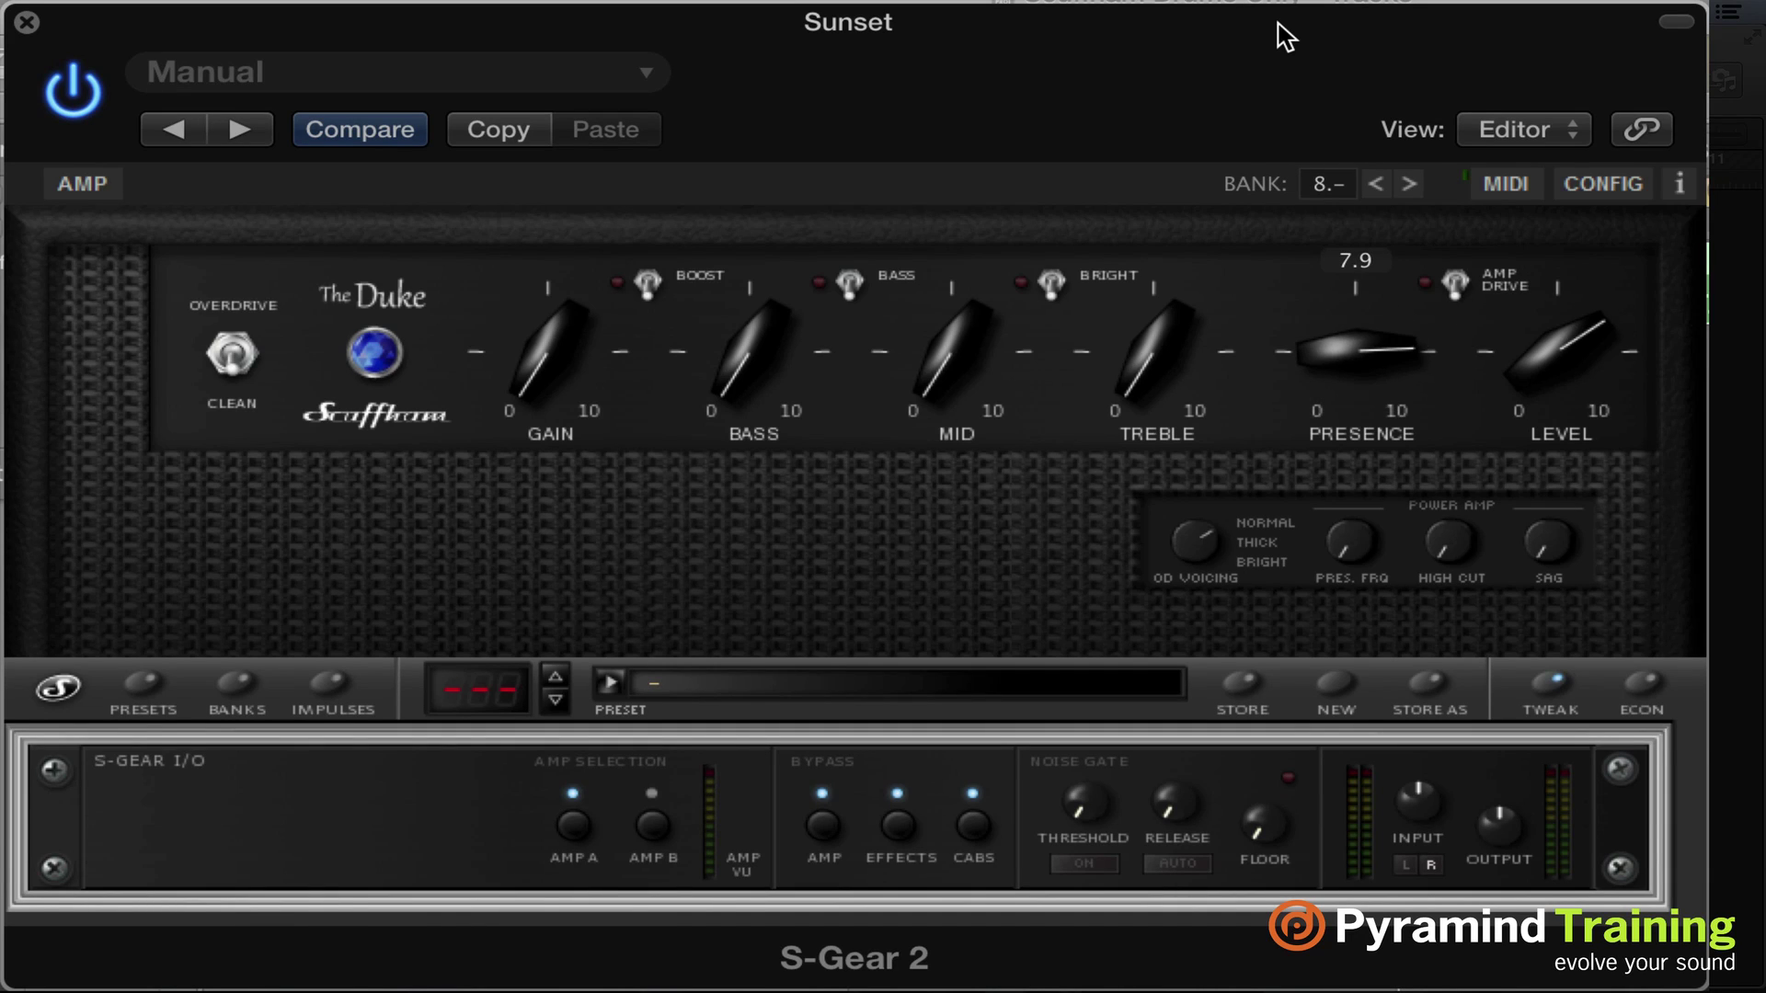
# Add some Treble and Mid, turn Bass up, then pull Treble back slightly
pyautogui.moveTo(1202, 303)
pyautogui.moveTo(1141, 397); pyautogui.dragTo(1140, 348)
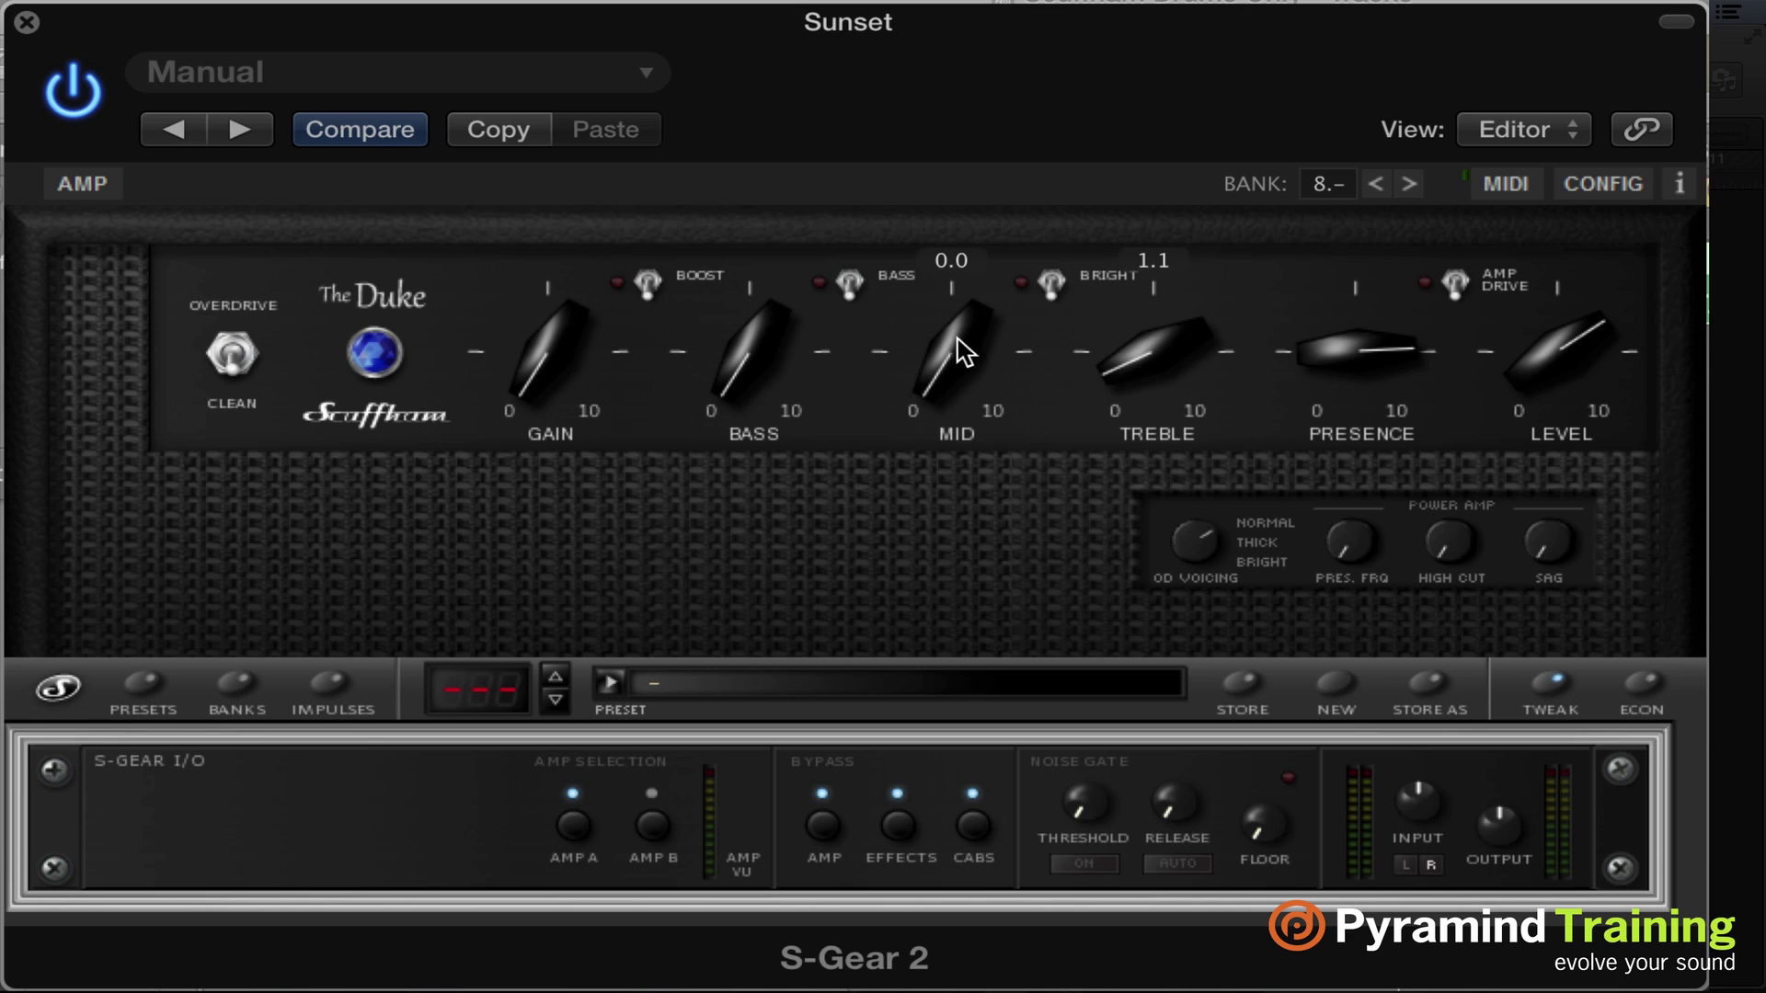
pyautogui.moveTo(947, 340)
pyautogui.mouseDown()
pyautogui.moveTo(942, 390)
pyautogui.moveTo(943, 363)
pyautogui.mouseUp()
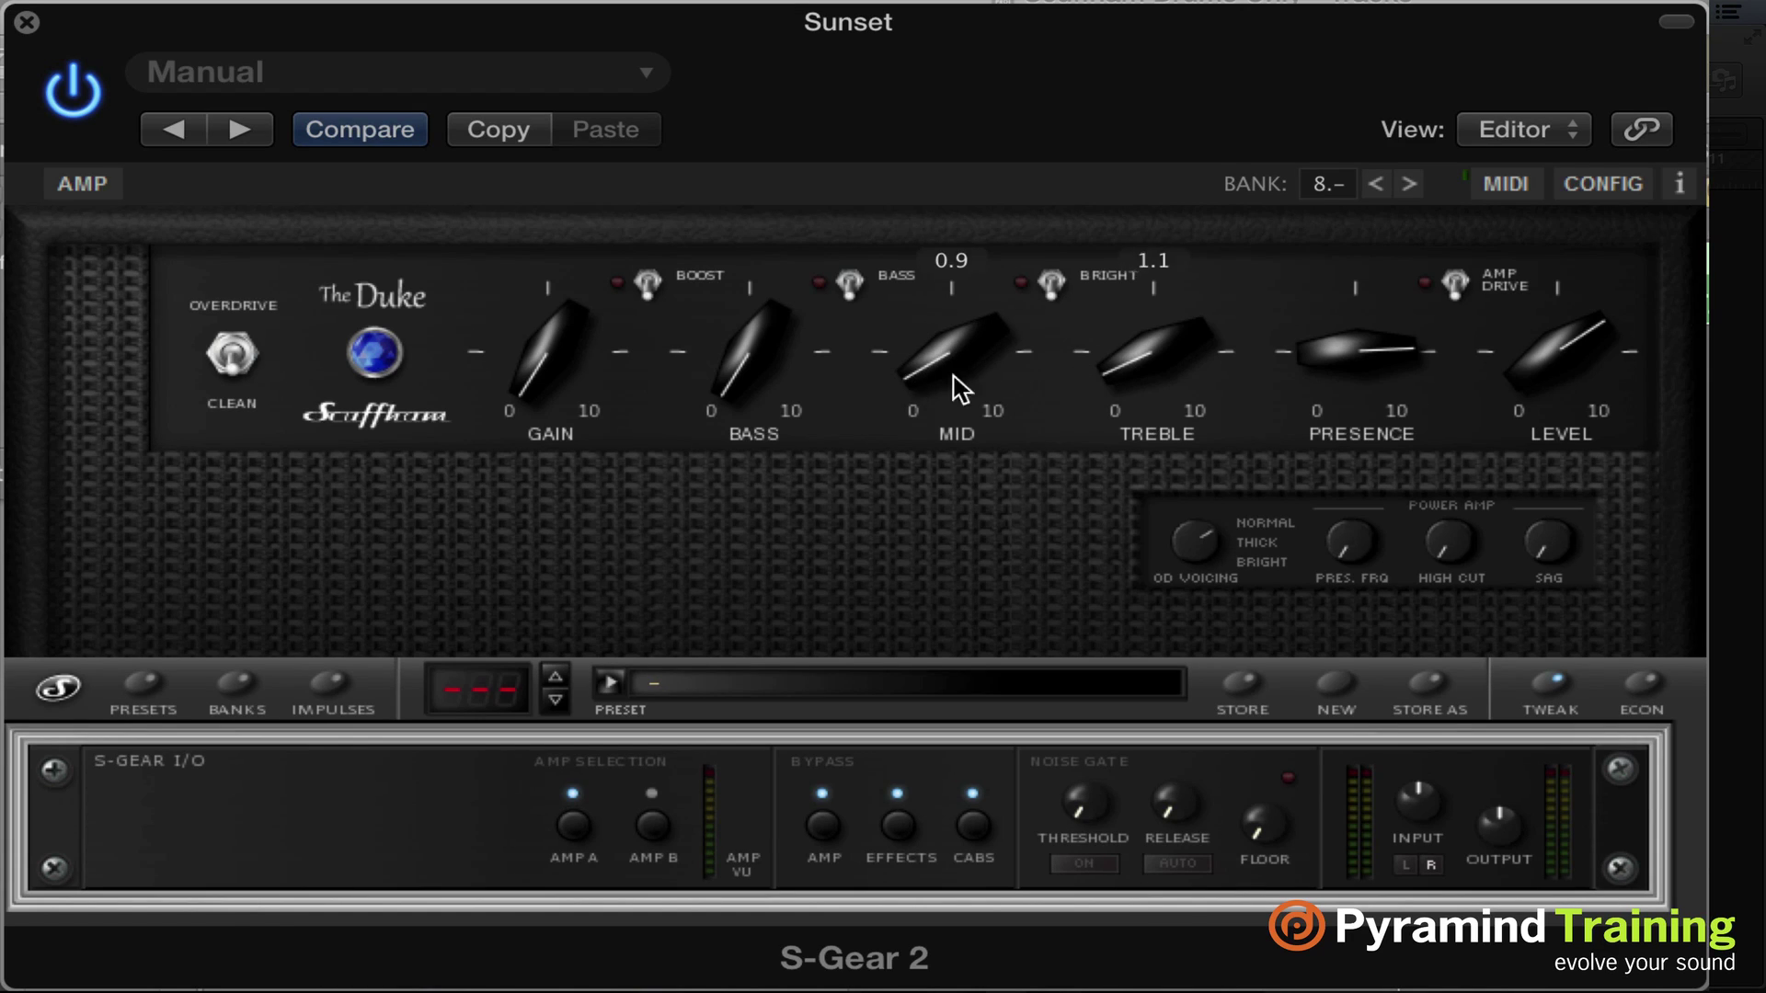
pyautogui.moveTo(804, 382)
pyautogui.moveTo(749, 387); pyautogui.dragTo(722, 229)
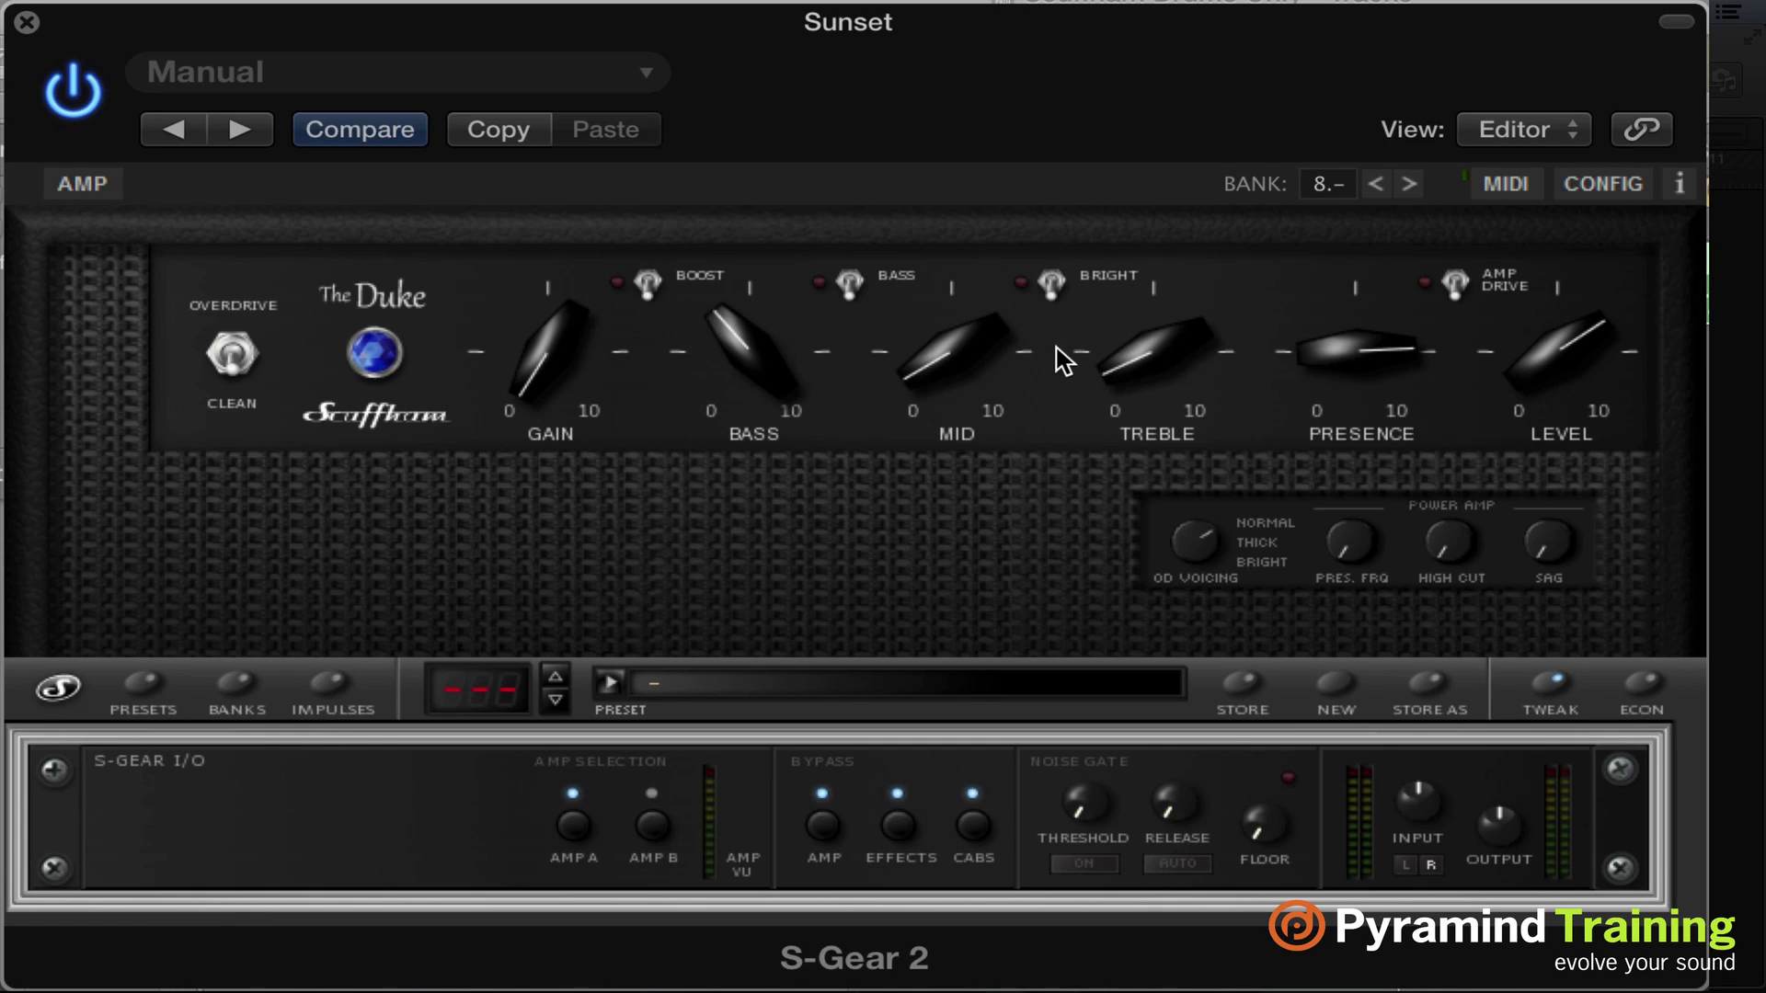
pyautogui.moveTo(1125, 388); pyautogui.dragTo(1116, 398)
pyautogui.moveTo(940, 388)
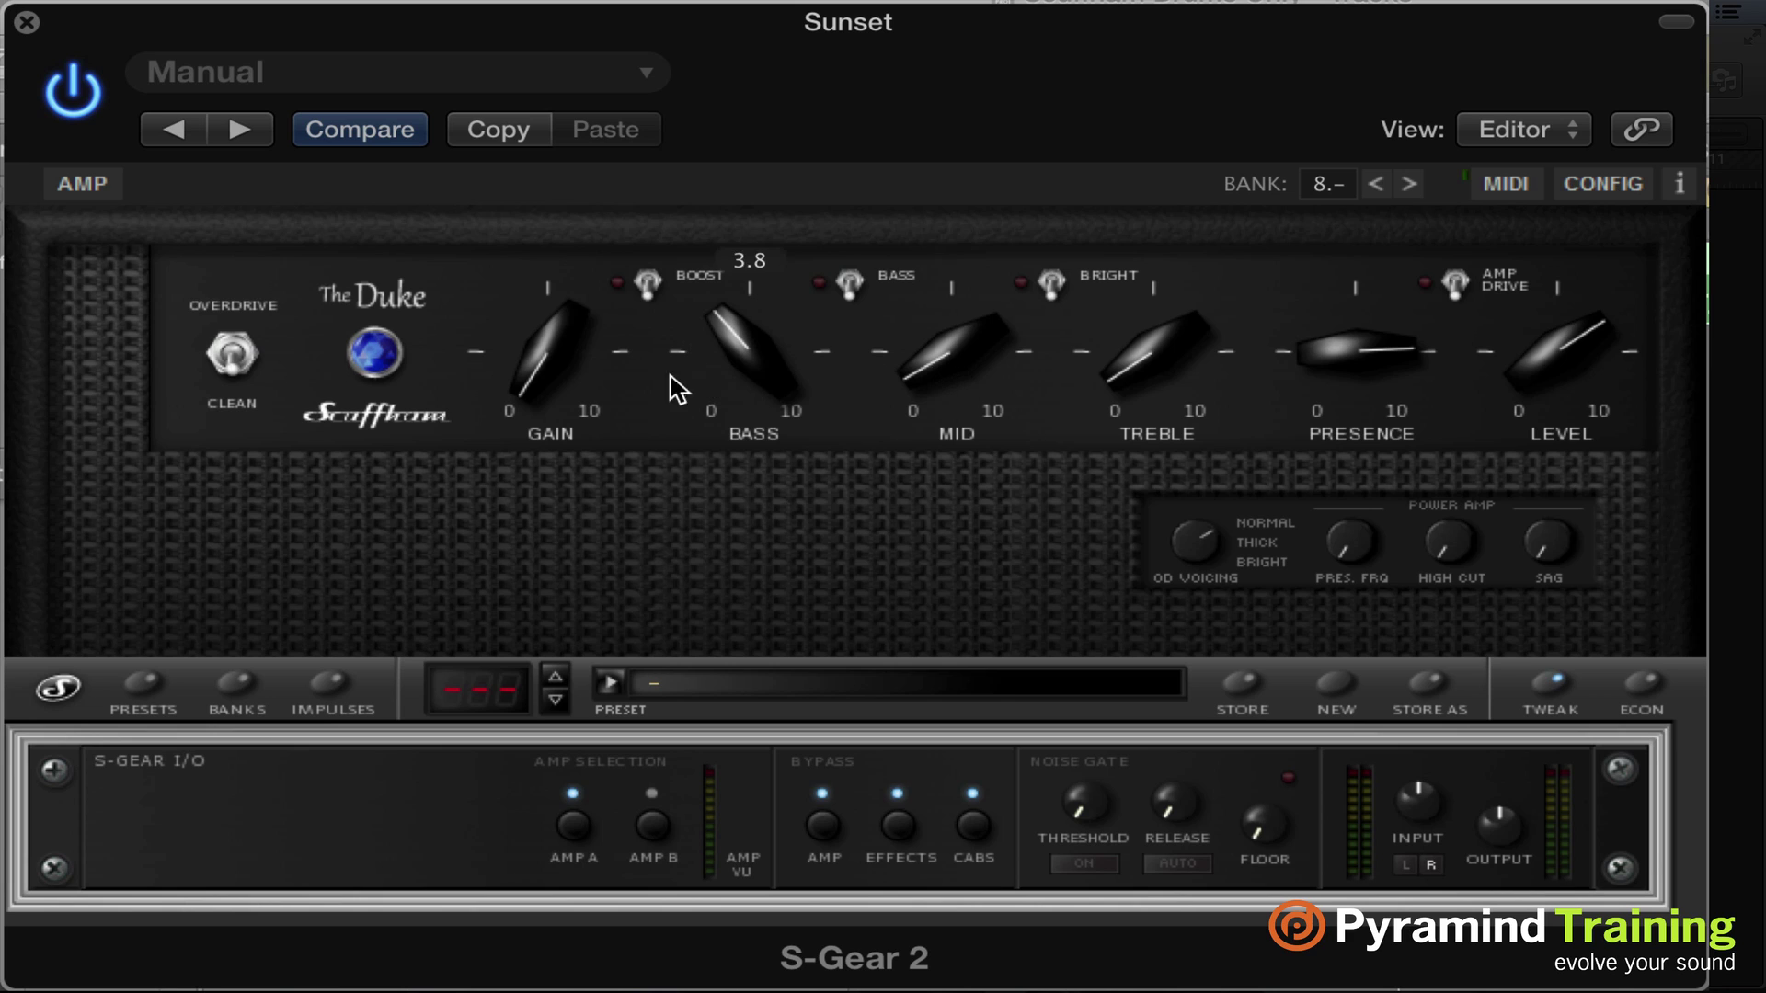
# Raise The Duke's Gain to 5.3 and try the Overdrive channel before returning to Clean
pyautogui.moveTo(508, 338)
pyautogui.moveTo(508, 339); pyautogui.dragTo(547, 170)
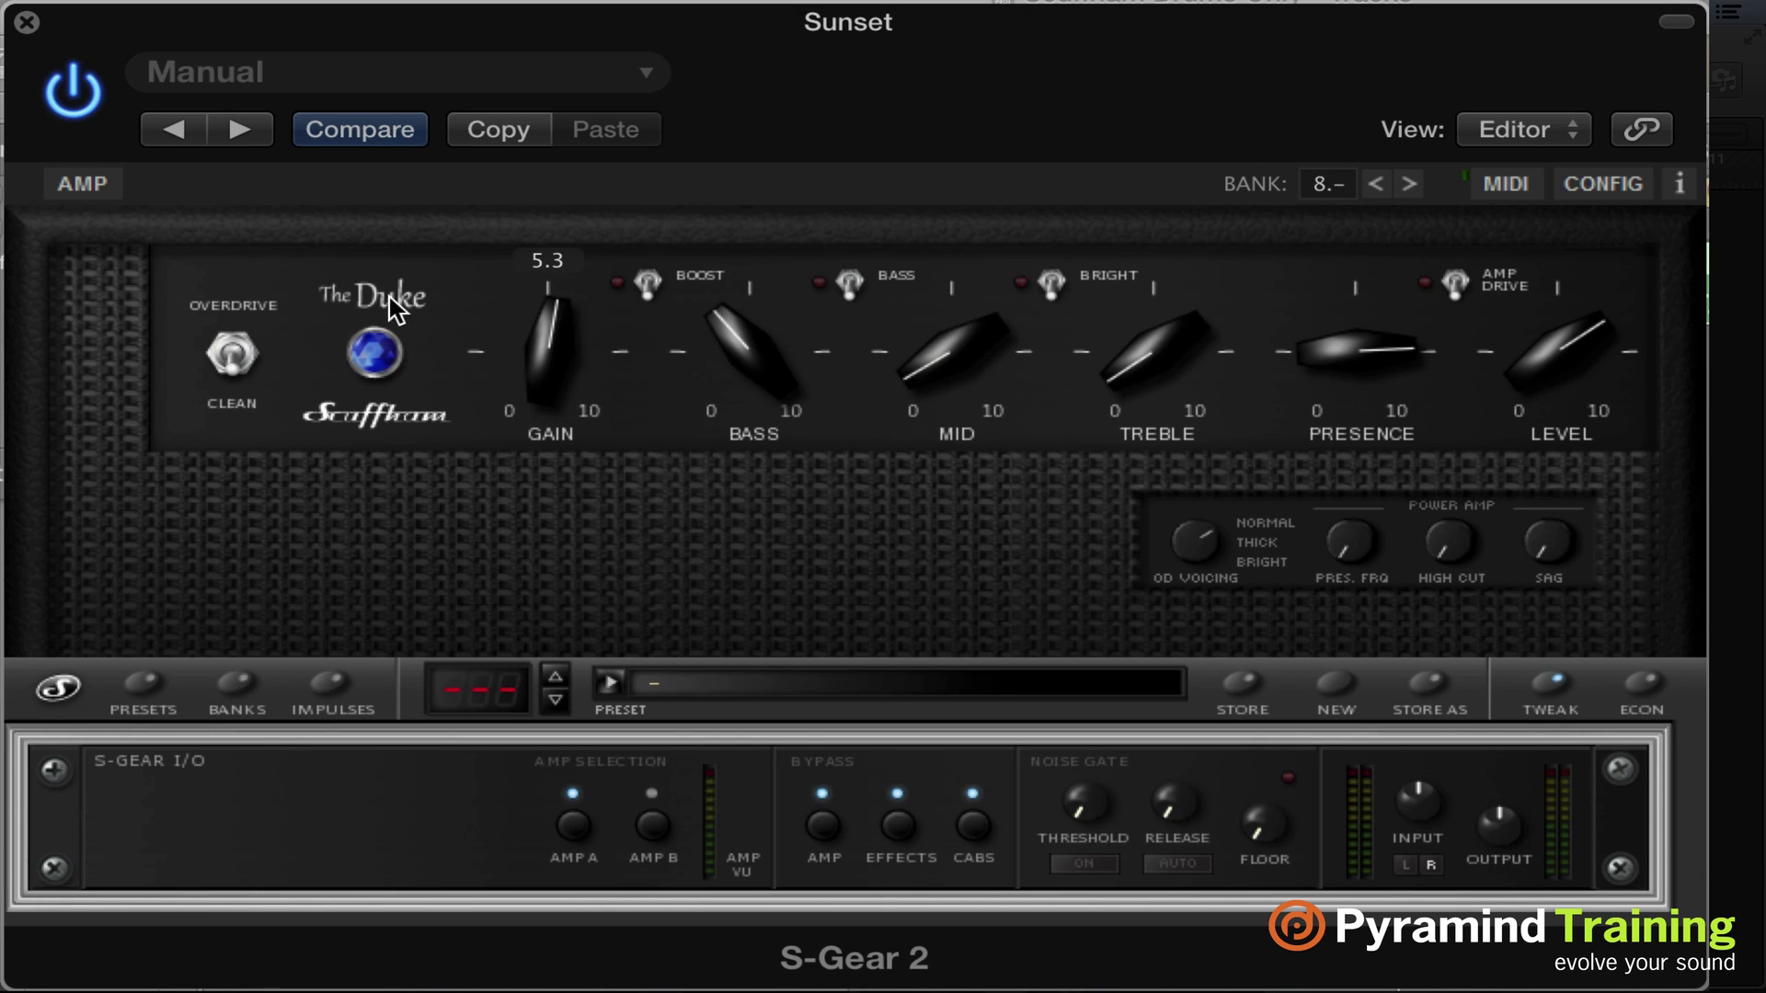
pyautogui.click(245, 352)
pyautogui.click(245, 352)
pyautogui.click(245, 353)
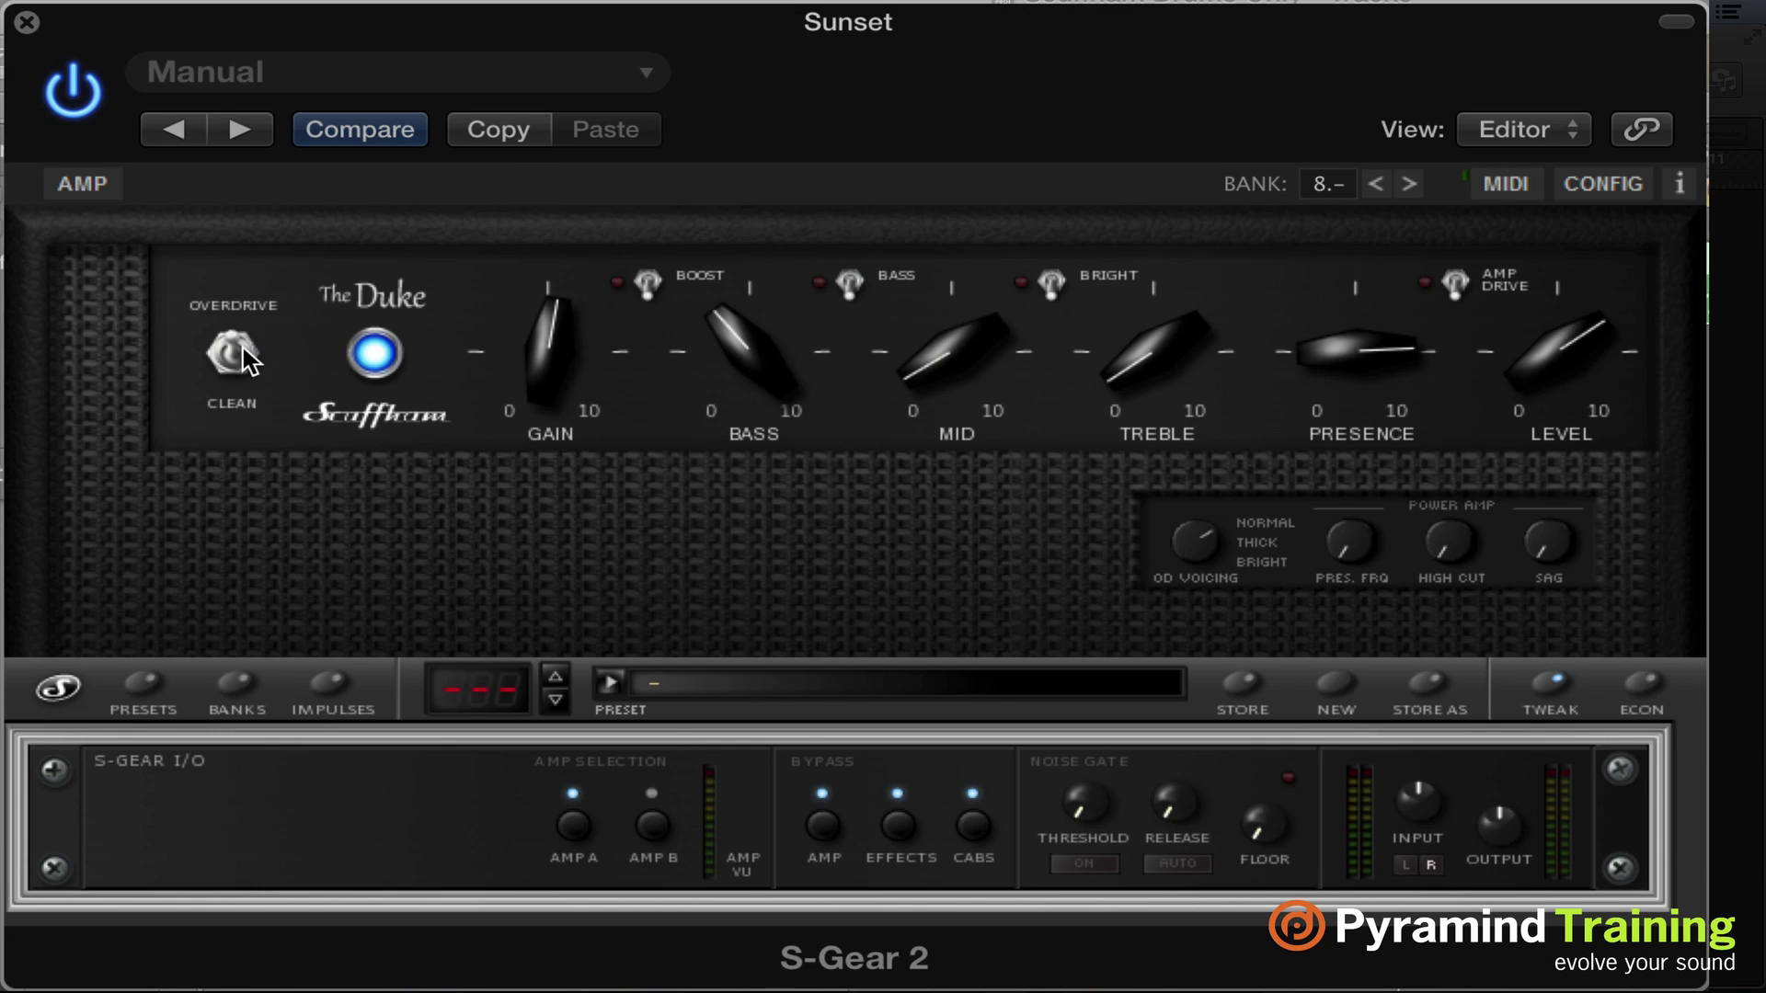
pyautogui.click(245, 352)
# Compare Overdrive with Clean again, leave it on Clean, and engage Boost and Bright
pyautogui.click(243, 372)
pyautogui.click(242, 373)
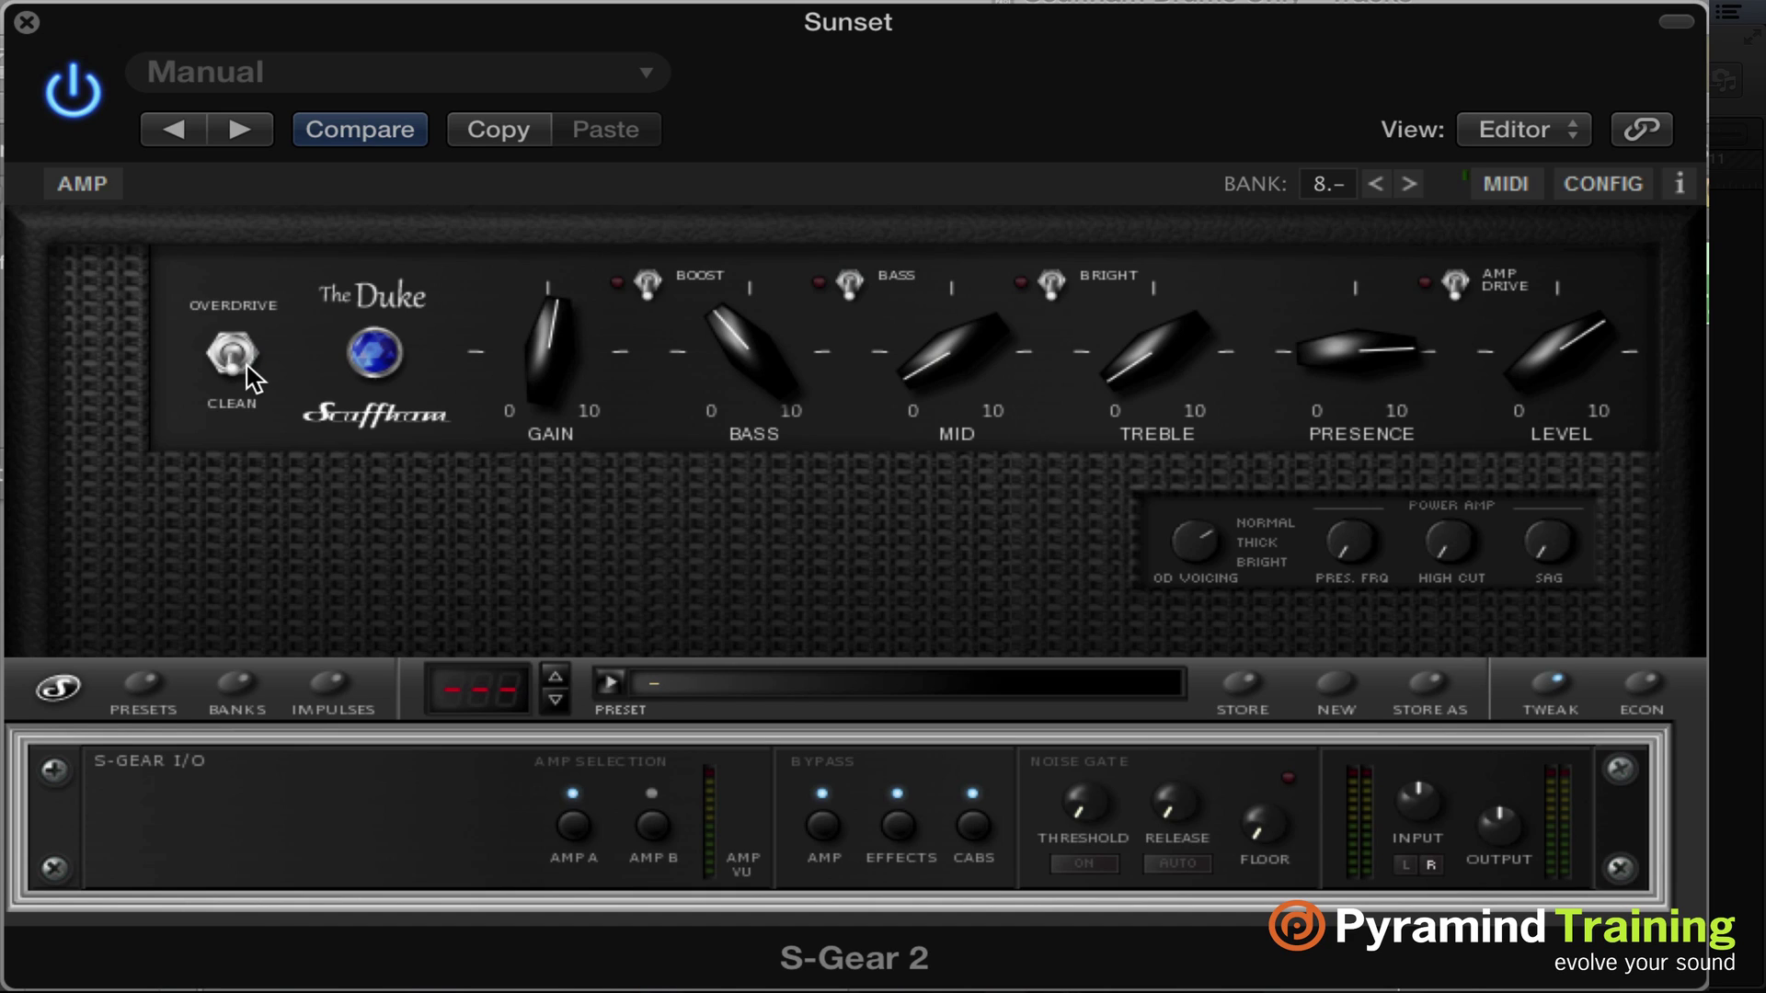
pyautogui.click(242, 373)
pyautogui.click(243, 372)
pyautogui.click(655, 293)
pyautogui.click(1052, 282)
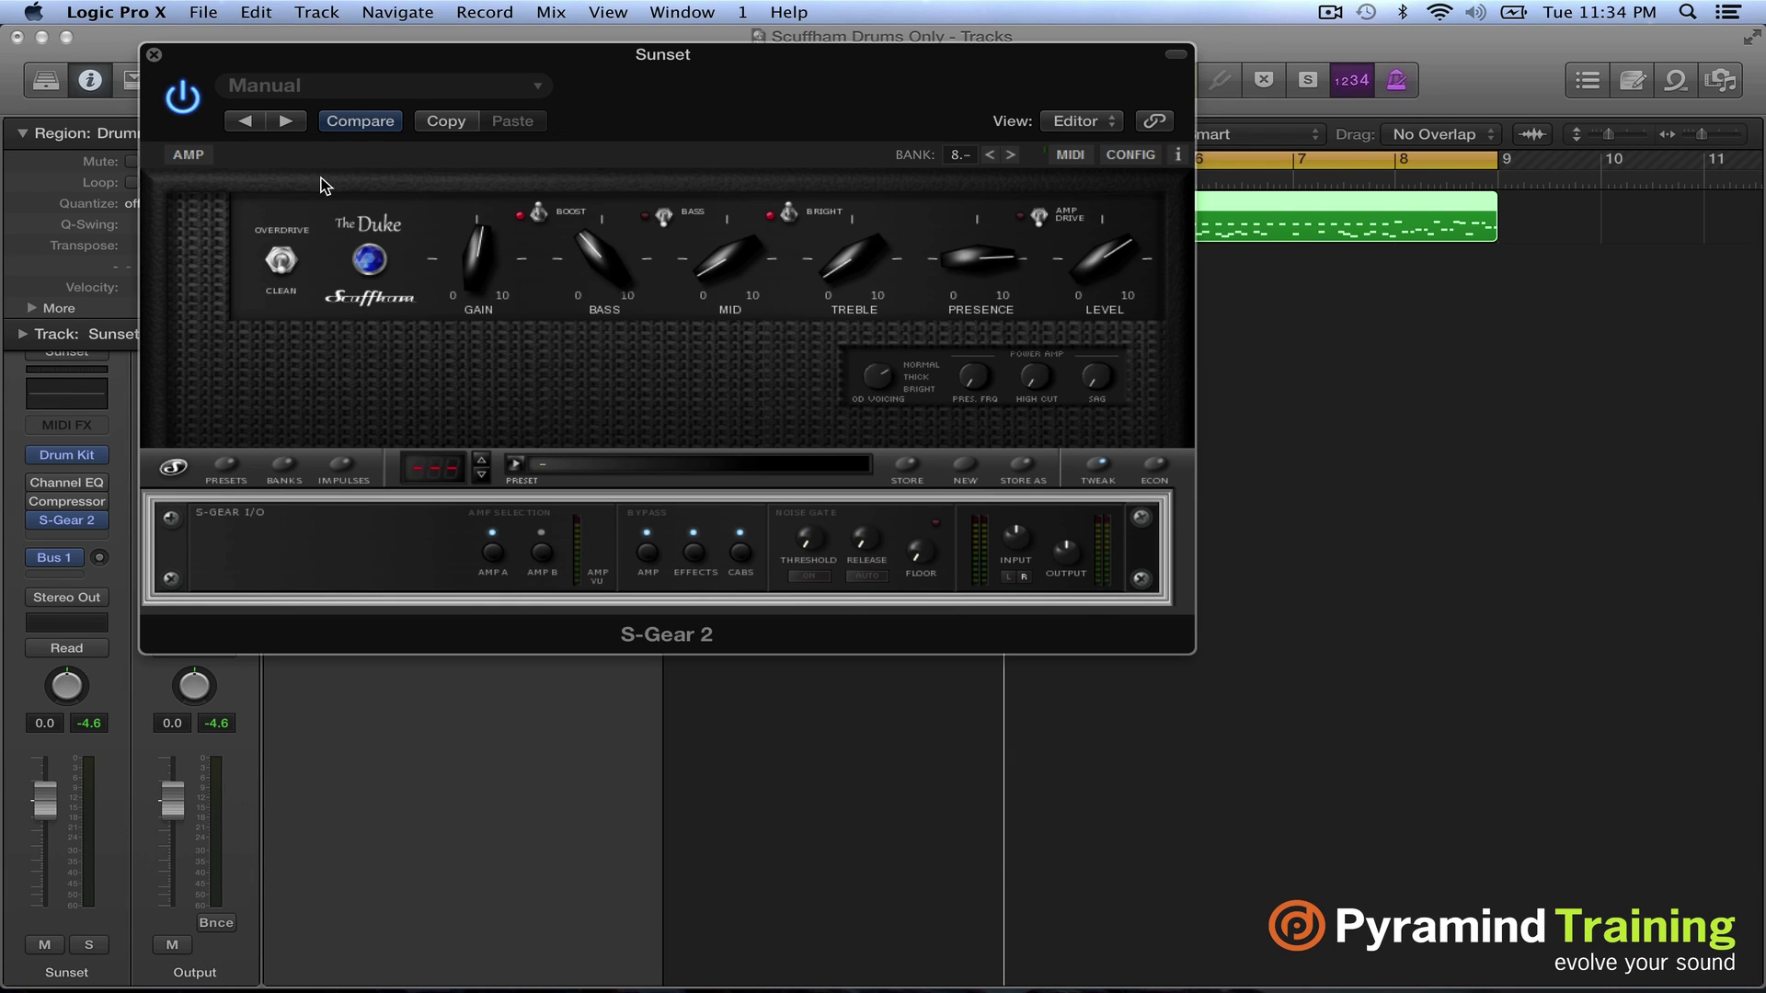
# Play the drums through The Duke, adjust its Bass knob and switch on the Bass boost
pyautogui.moveTo(443, 57); pyautogui.dragTo(468, 198)
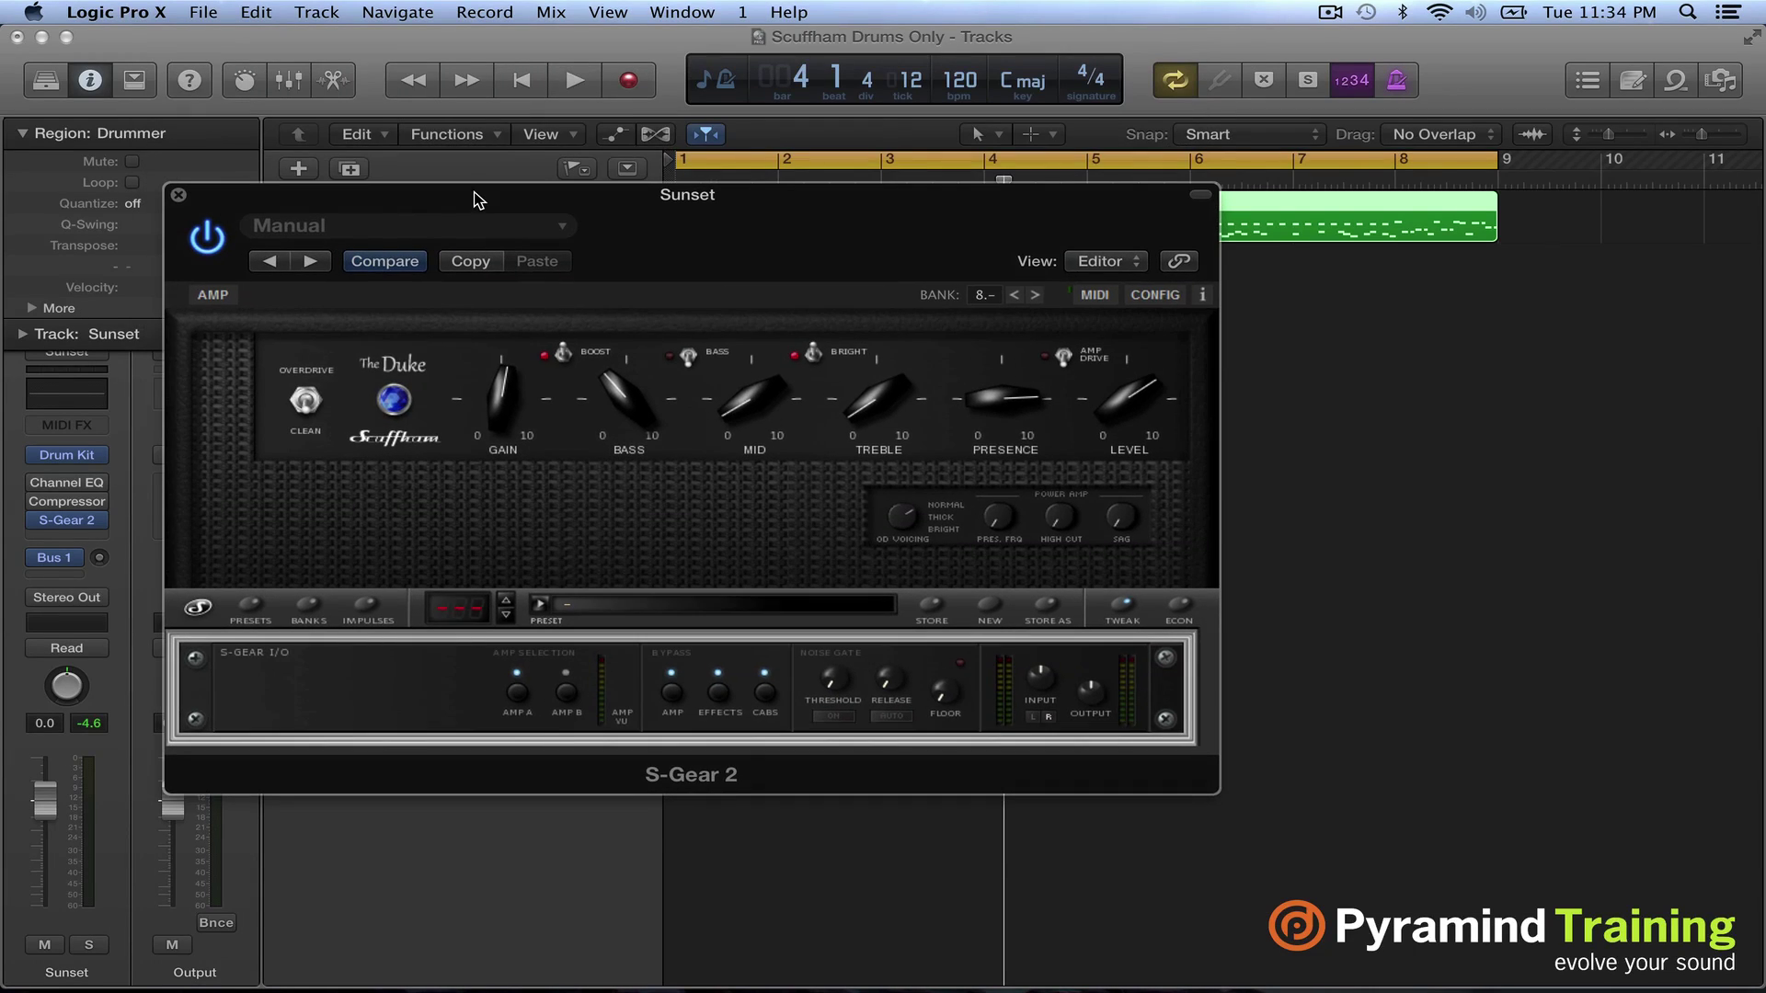
pyautogui.click(570, 85)
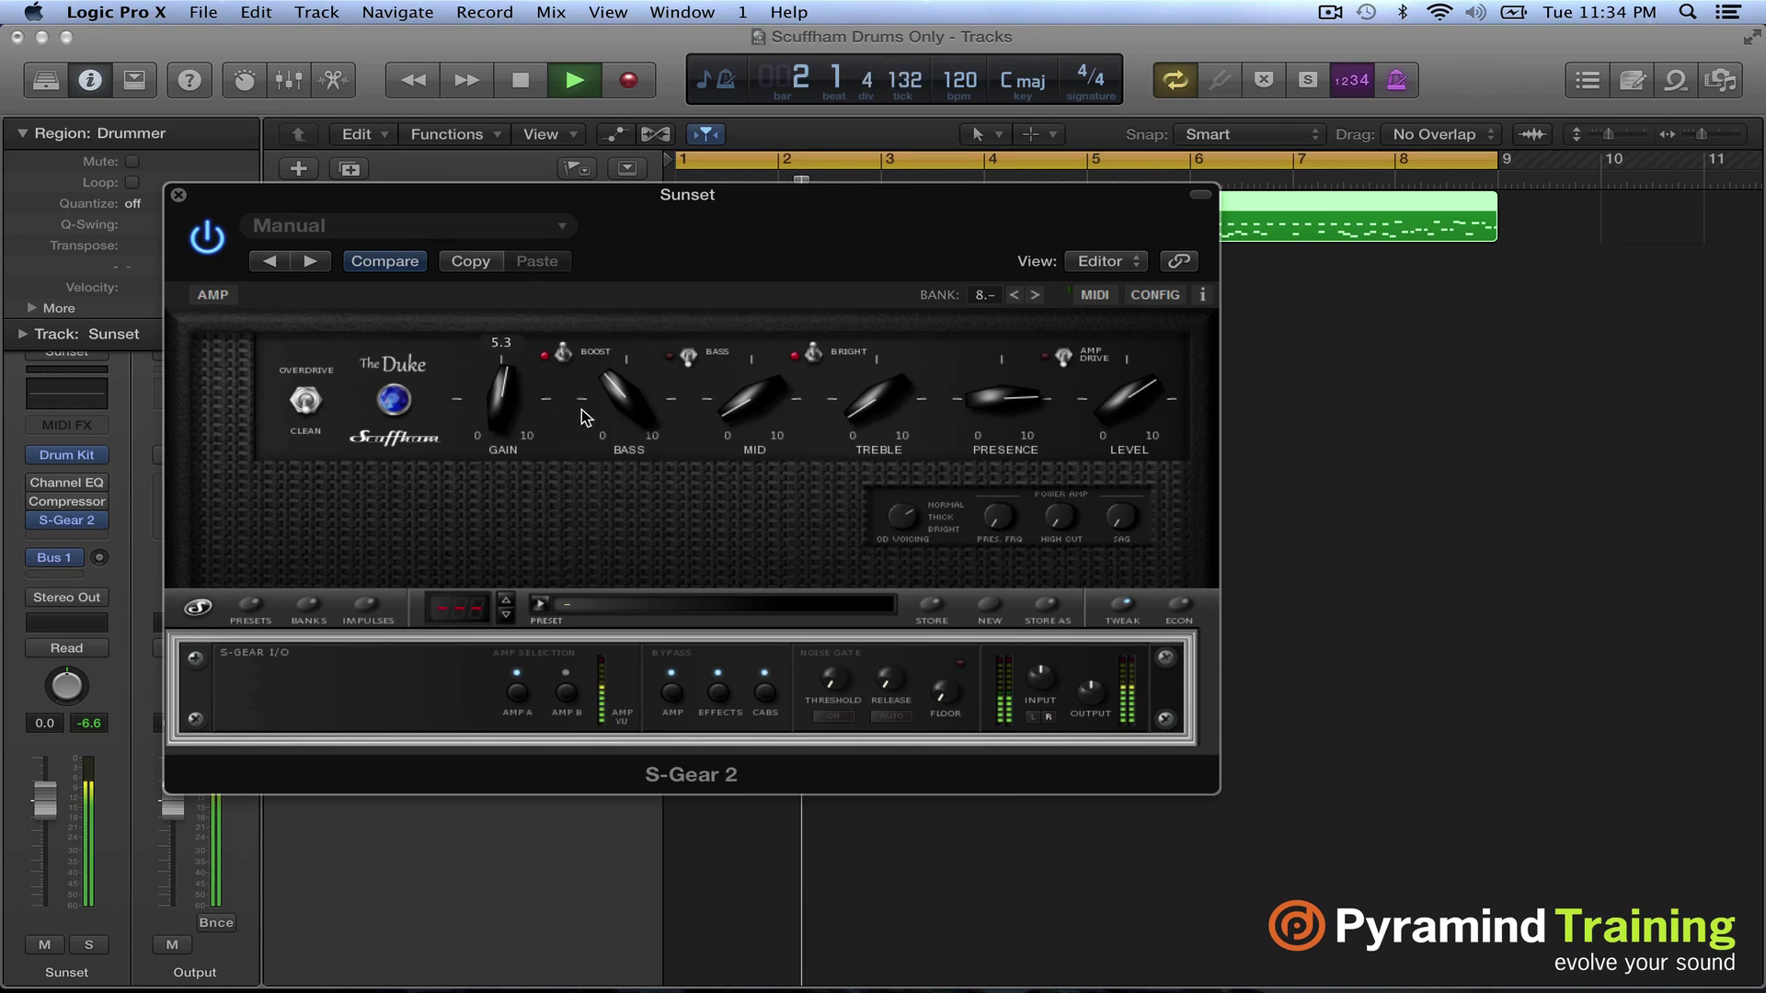
pyautogui.moveTo(507, 426)
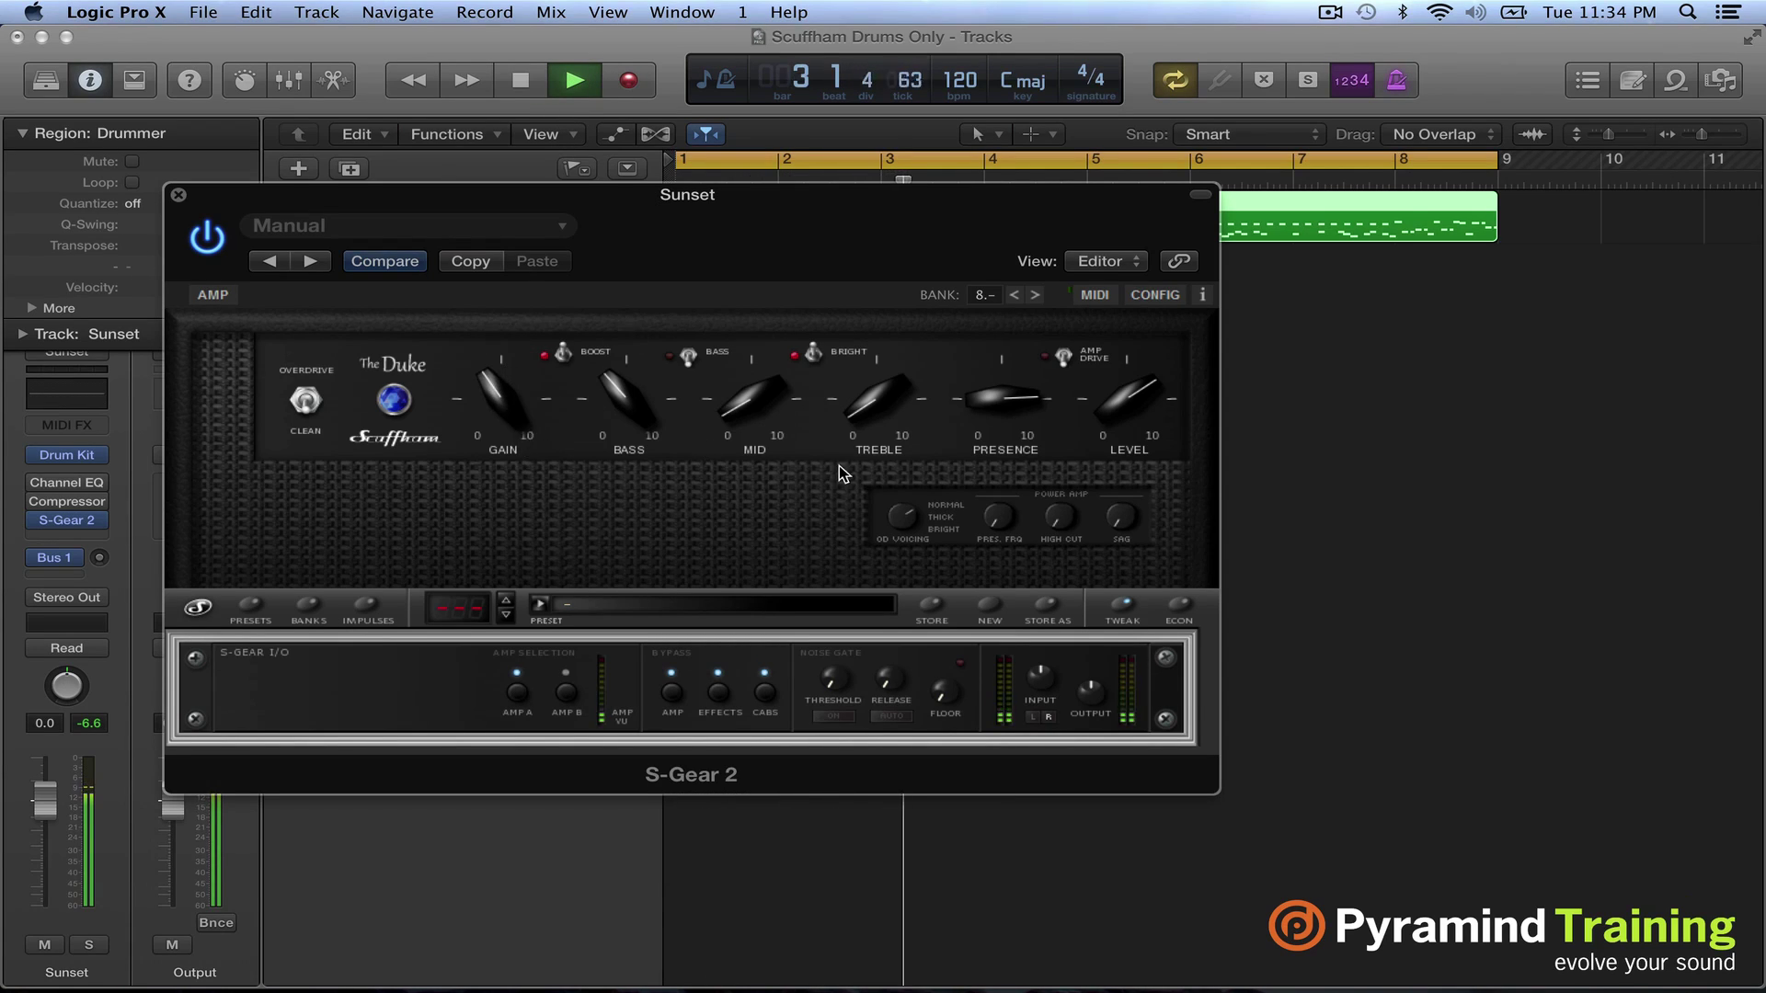
pyautogui.moveTo(1110, 382)
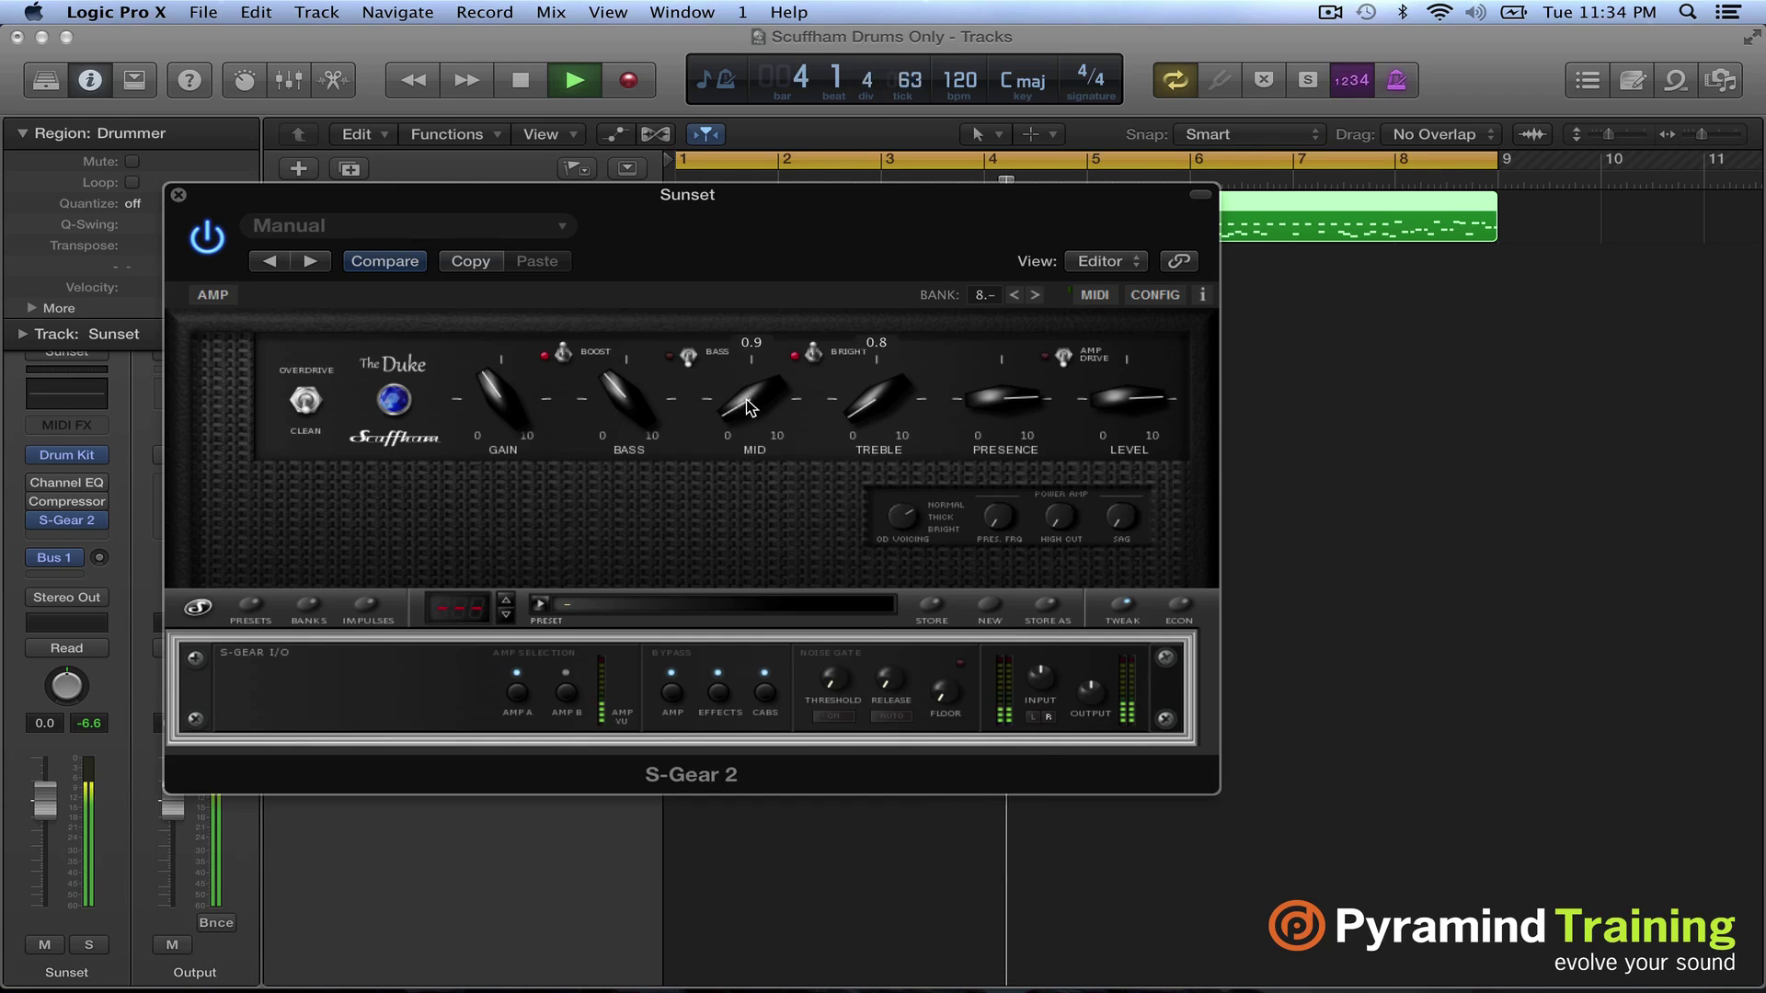
pyautogui.moveTo(623, 397)
pyautogui.moveTo(622, 398); pyautogui.dragTo(635, 455)
pyautogui.click(688, 357)
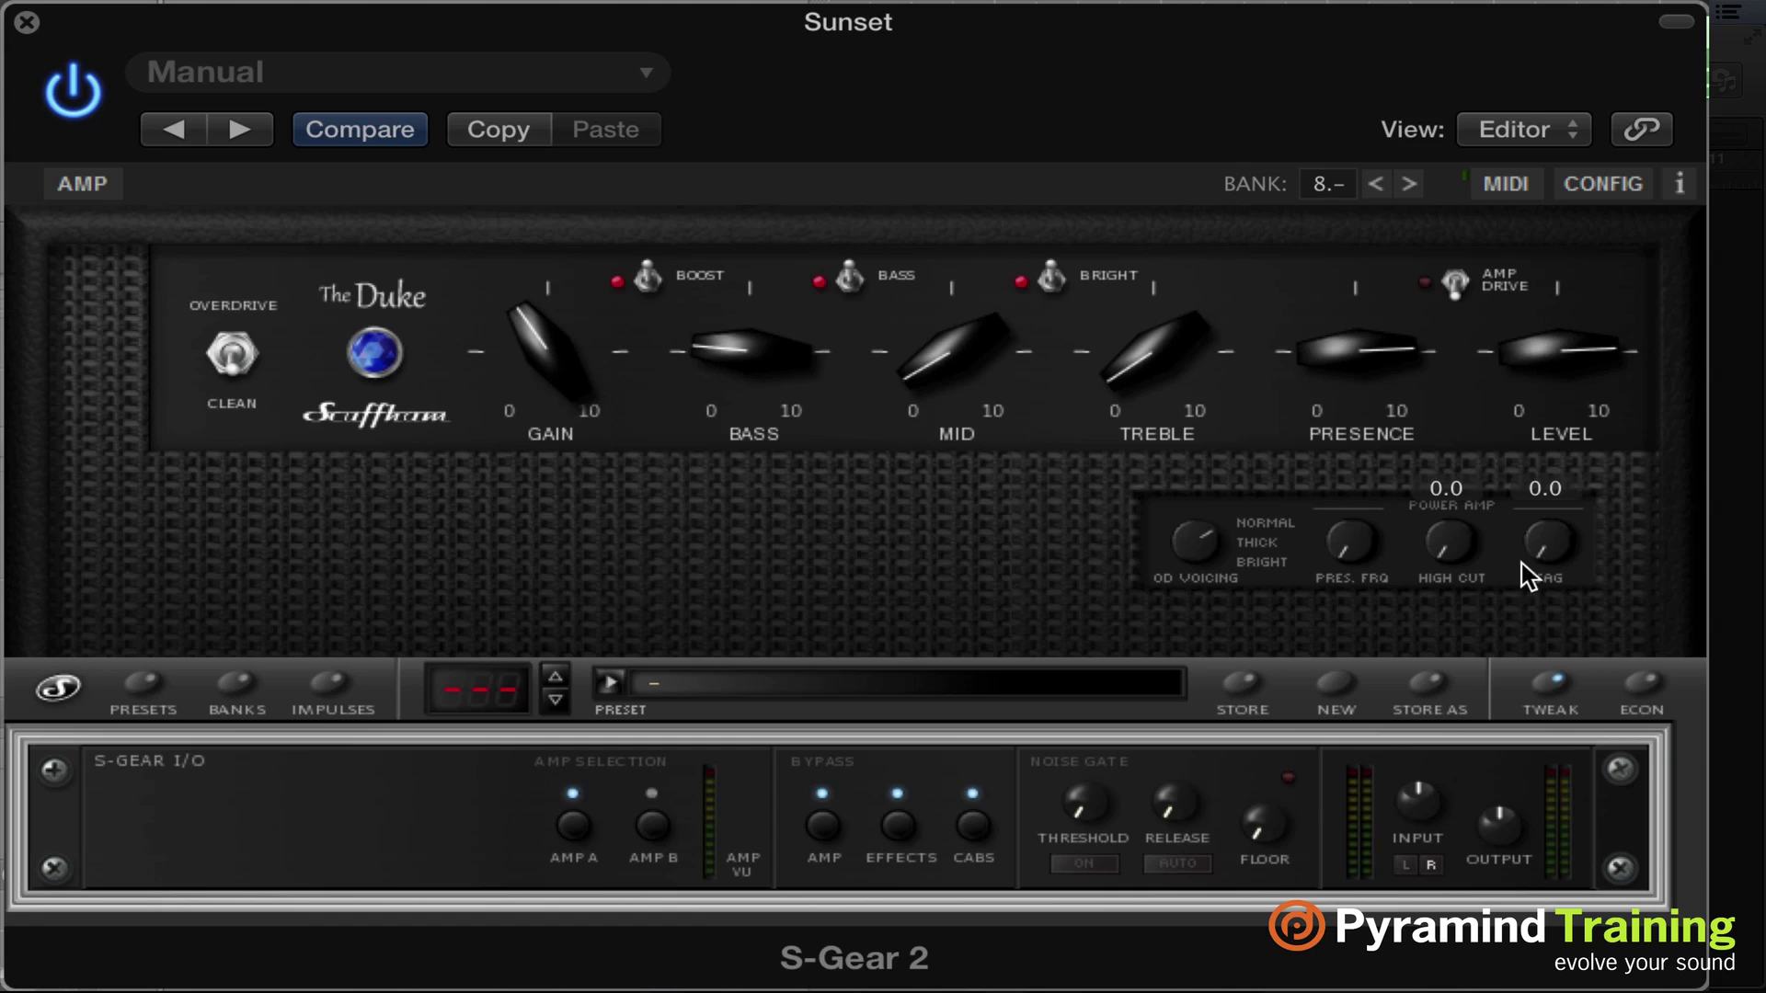
# Set power-amp Sag to 4.5, lift High Cut and Presence Frequency, and bring Gain to about 4.3
pyautogui.moveTo(1576, 578); pyautogui.dragTo(1545, 378)
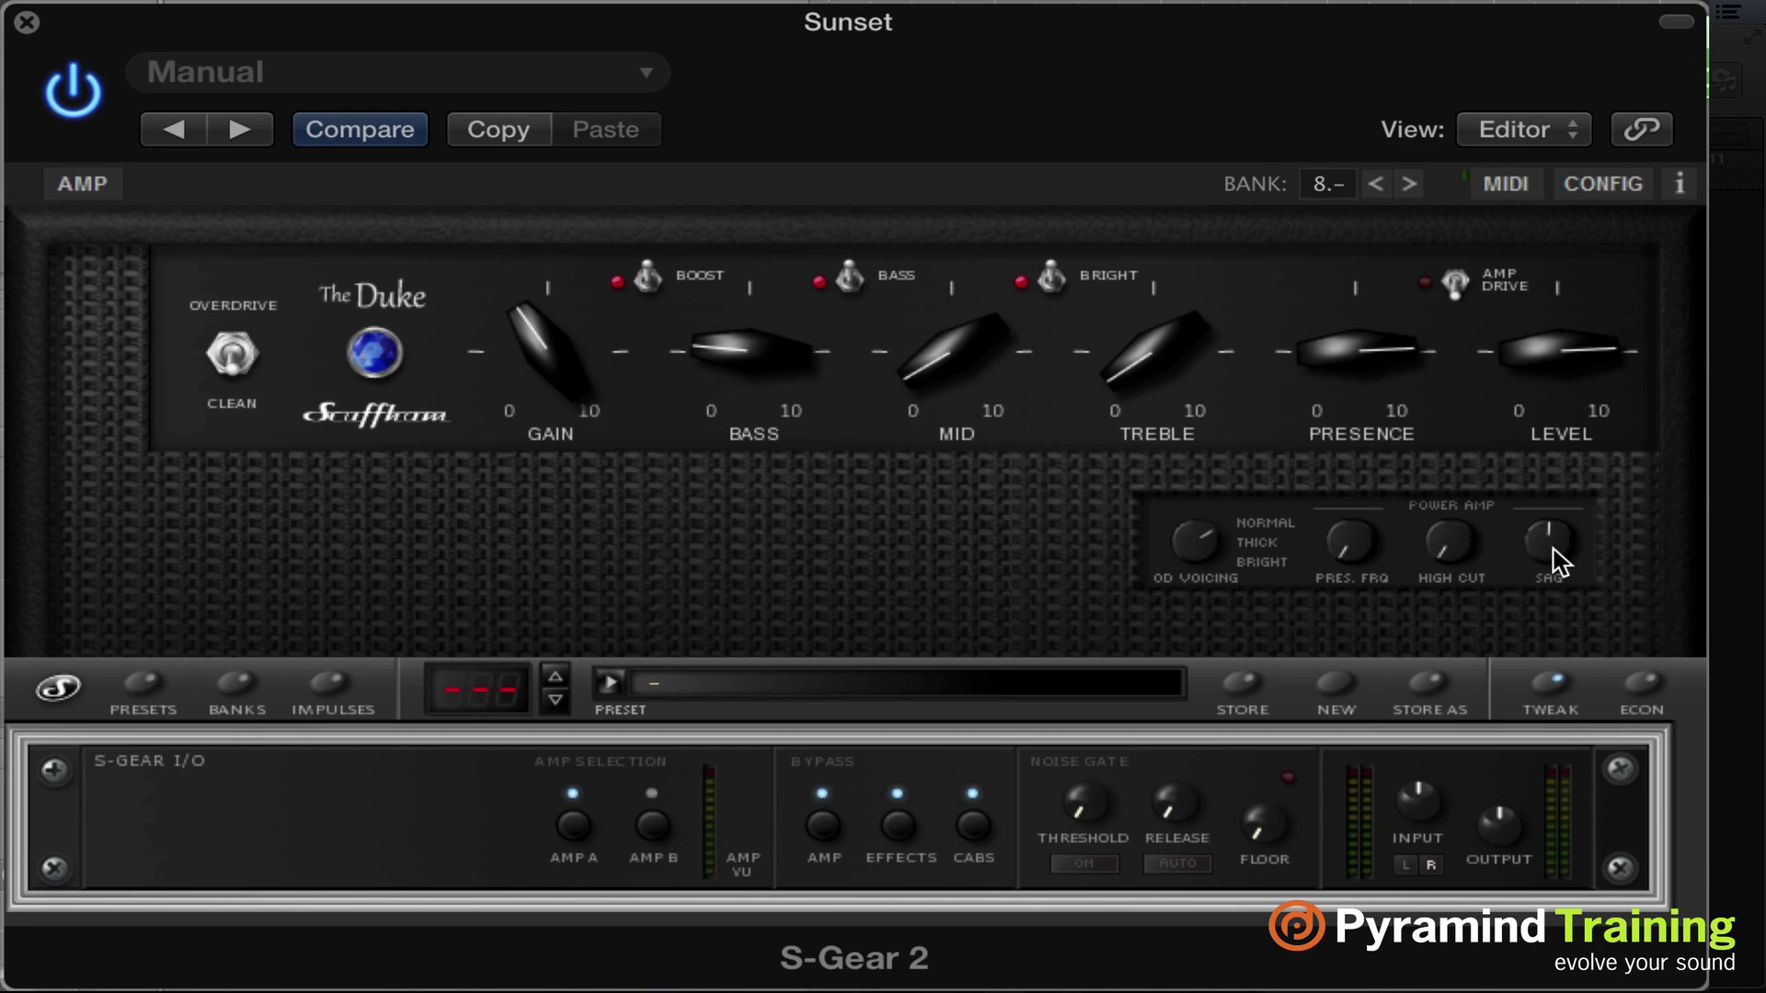
pyautogui.moveTo(1471, 556); pyautogui.dragTo(1447, 512)
pyautogui.moveTo(1339, 543); pyautogui.dragTo(1321, 421)
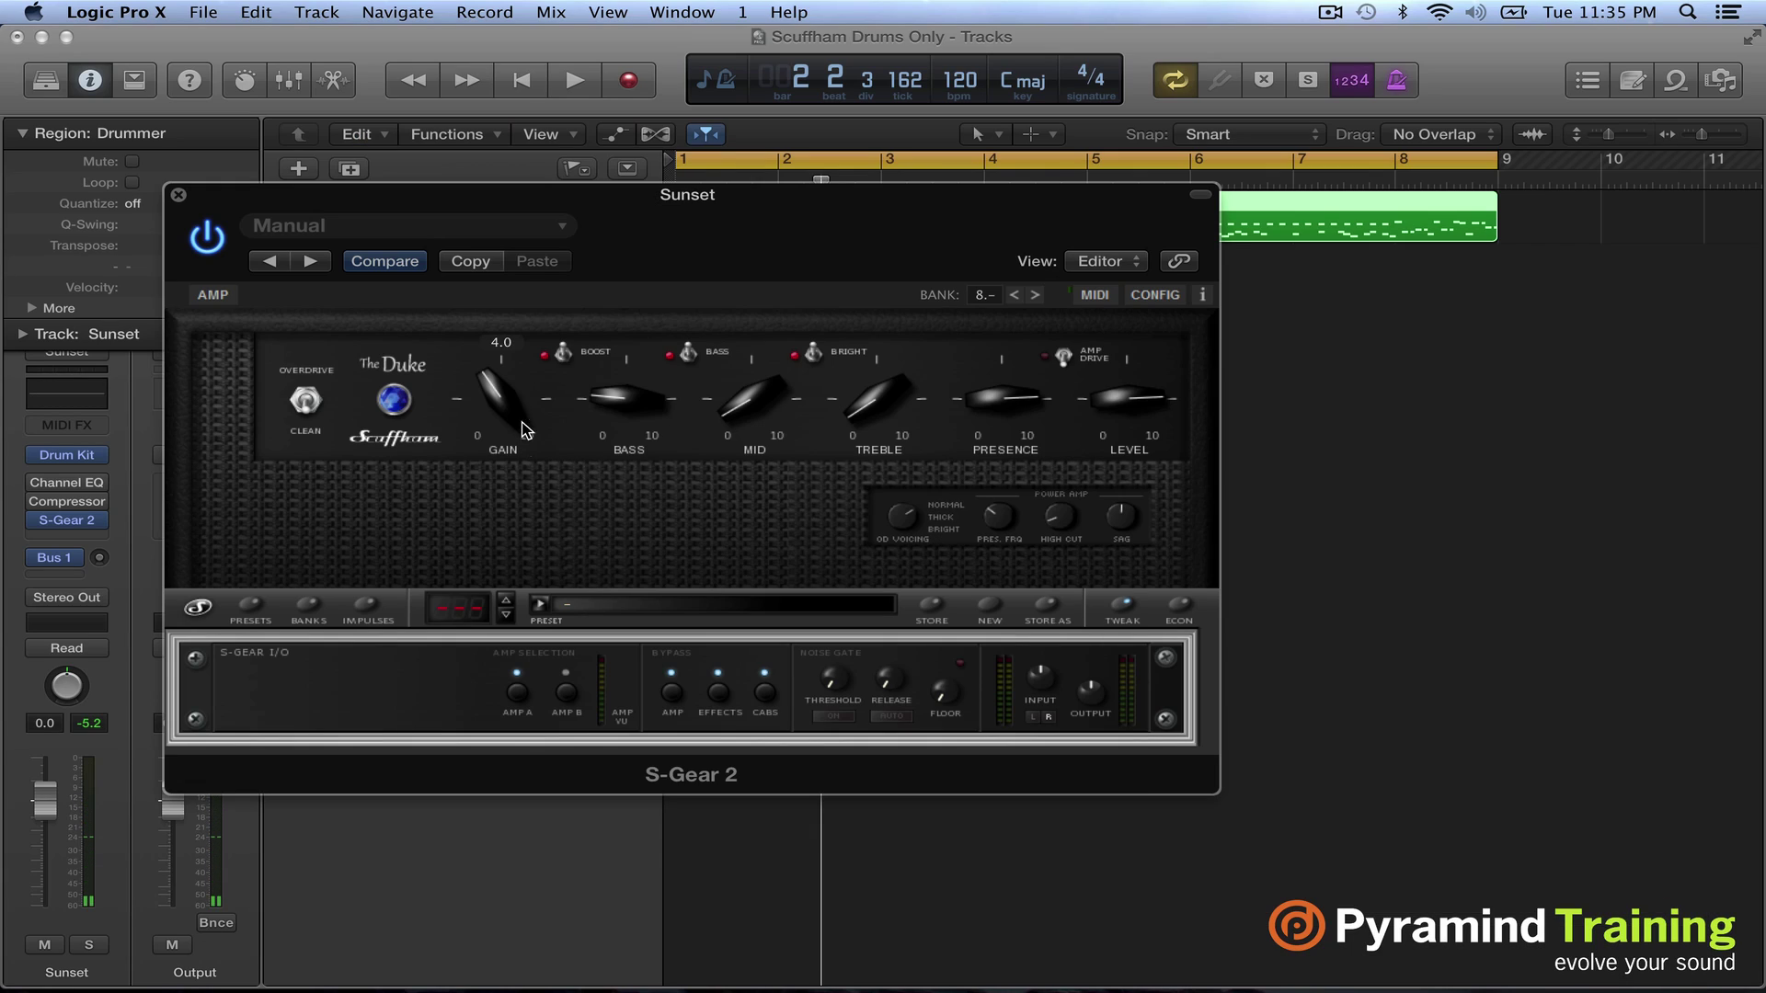
pyautogui.moveTo(566, 384); pyautogui.dragTo(562, 361)
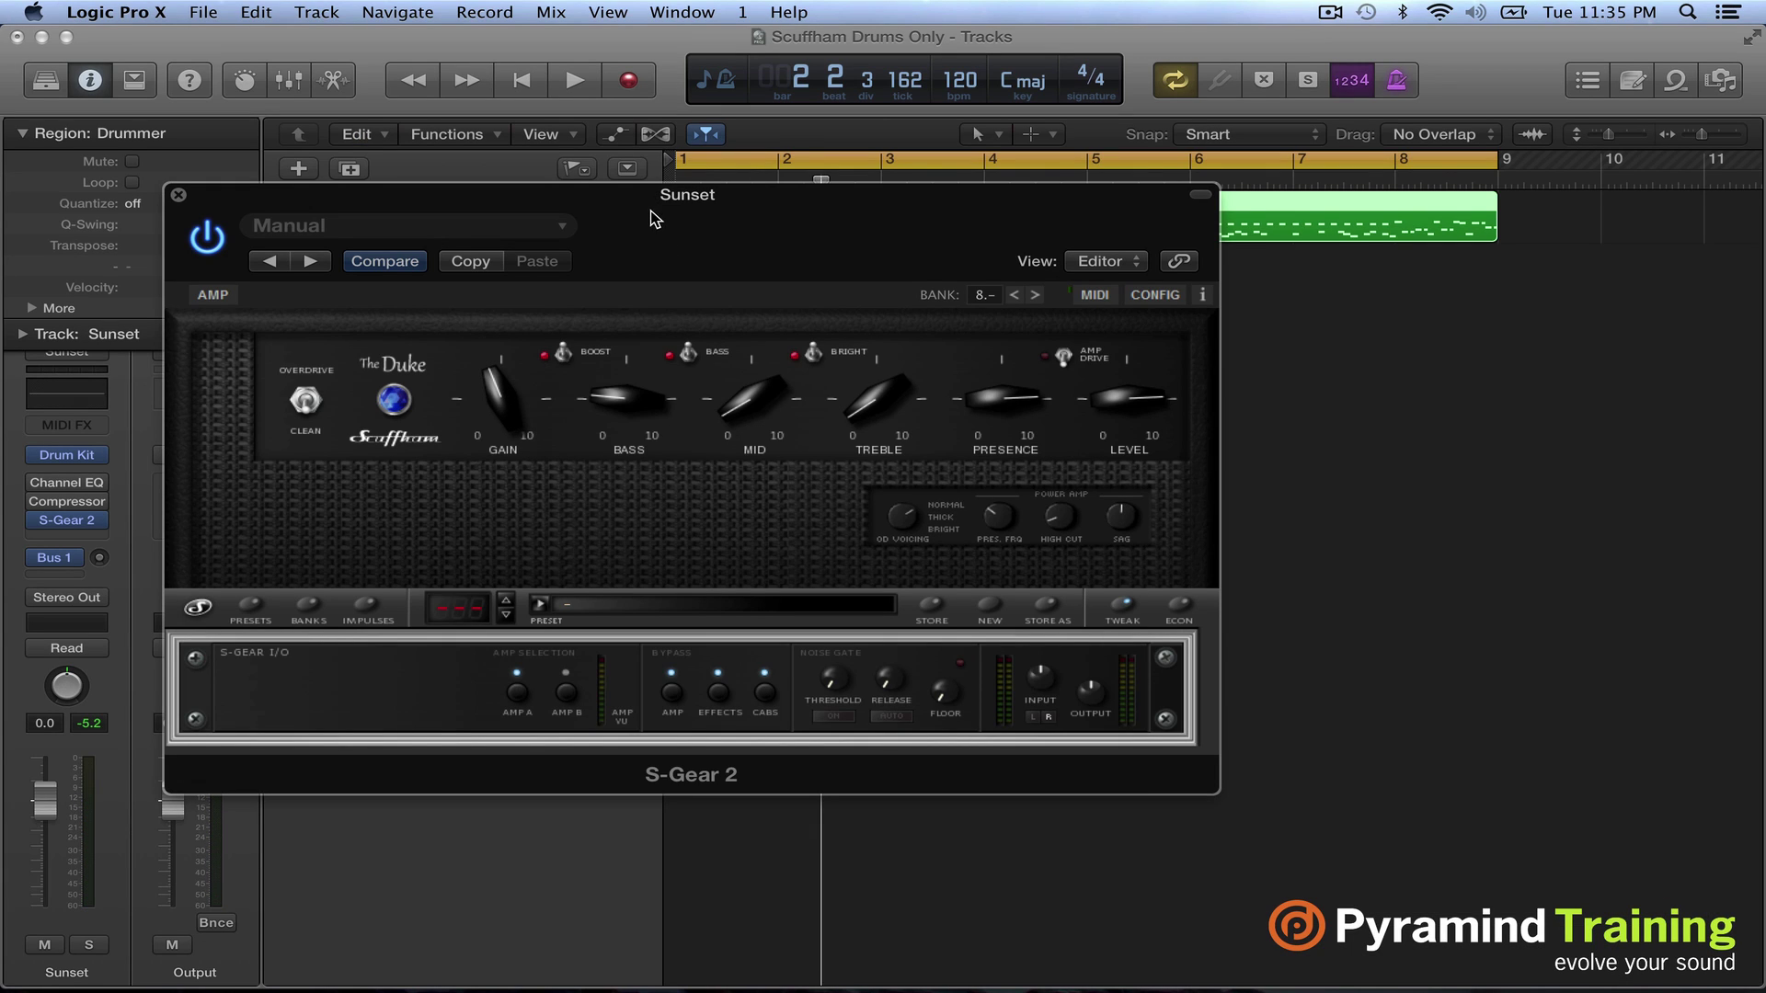
# Play the drum track and A/B the sound with S-Gear 2 bypassed and re-enabled
pyautogui.moveTo(672, 200); pyautogui.dragTo(768, 264)
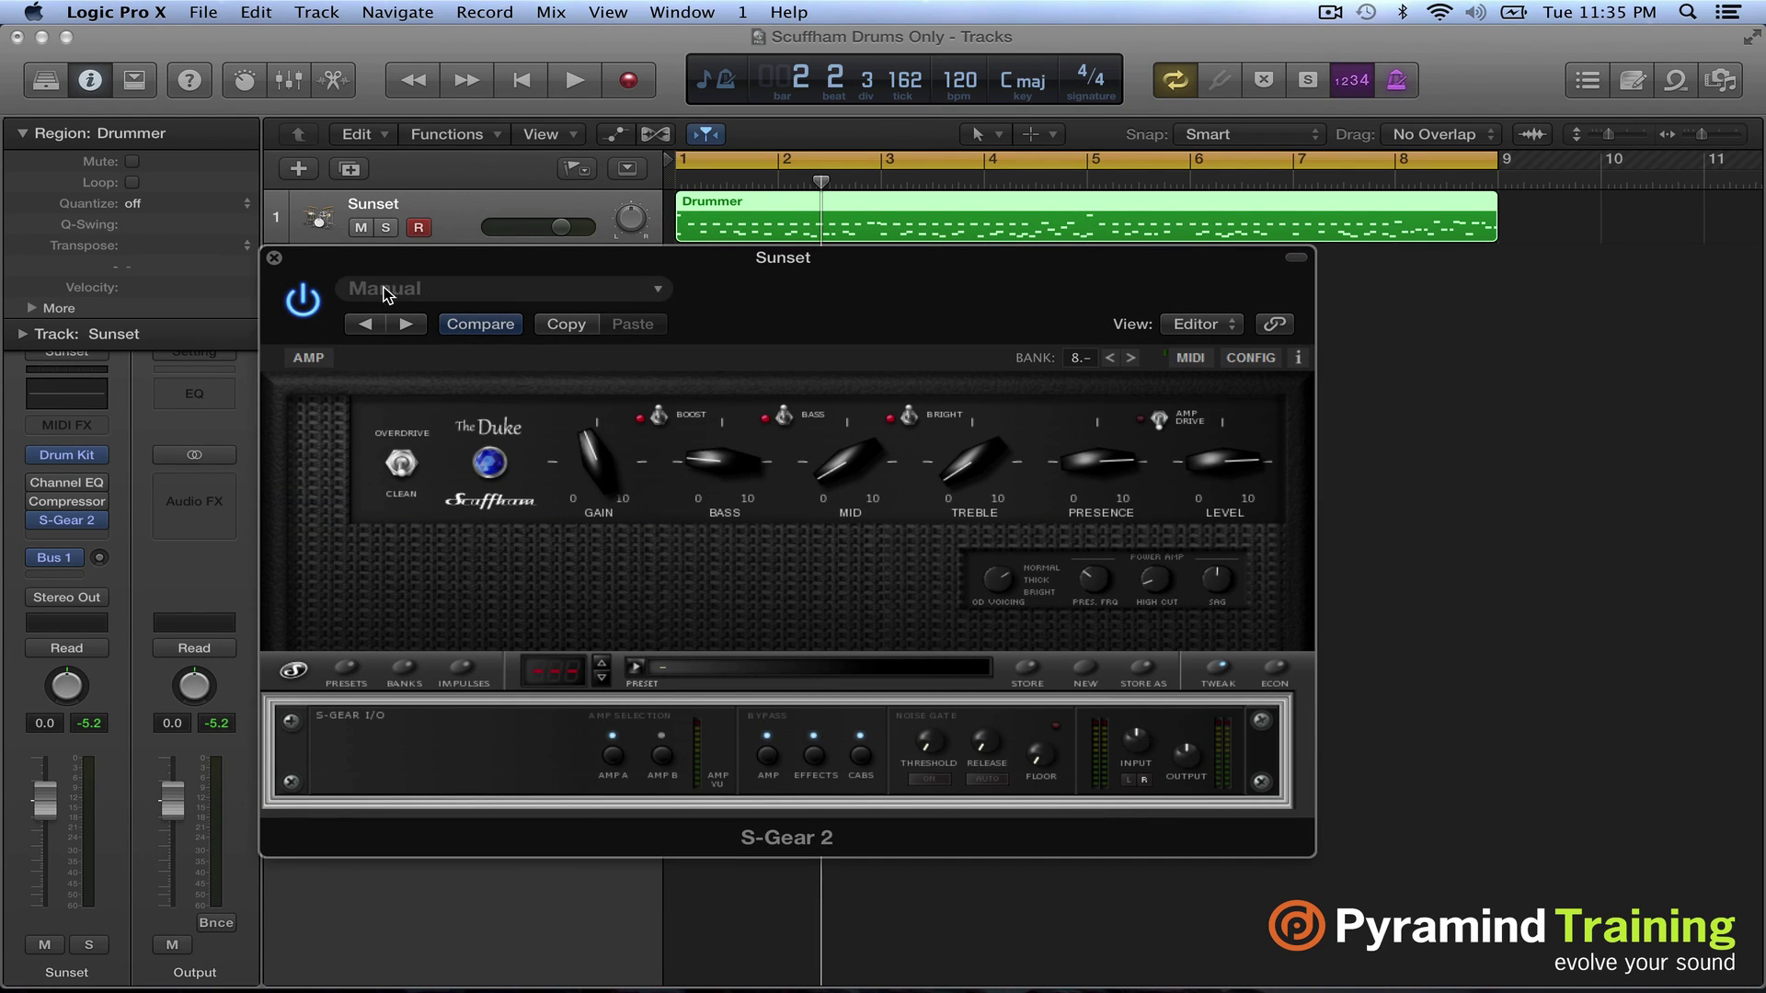
pyautogui.press('space')
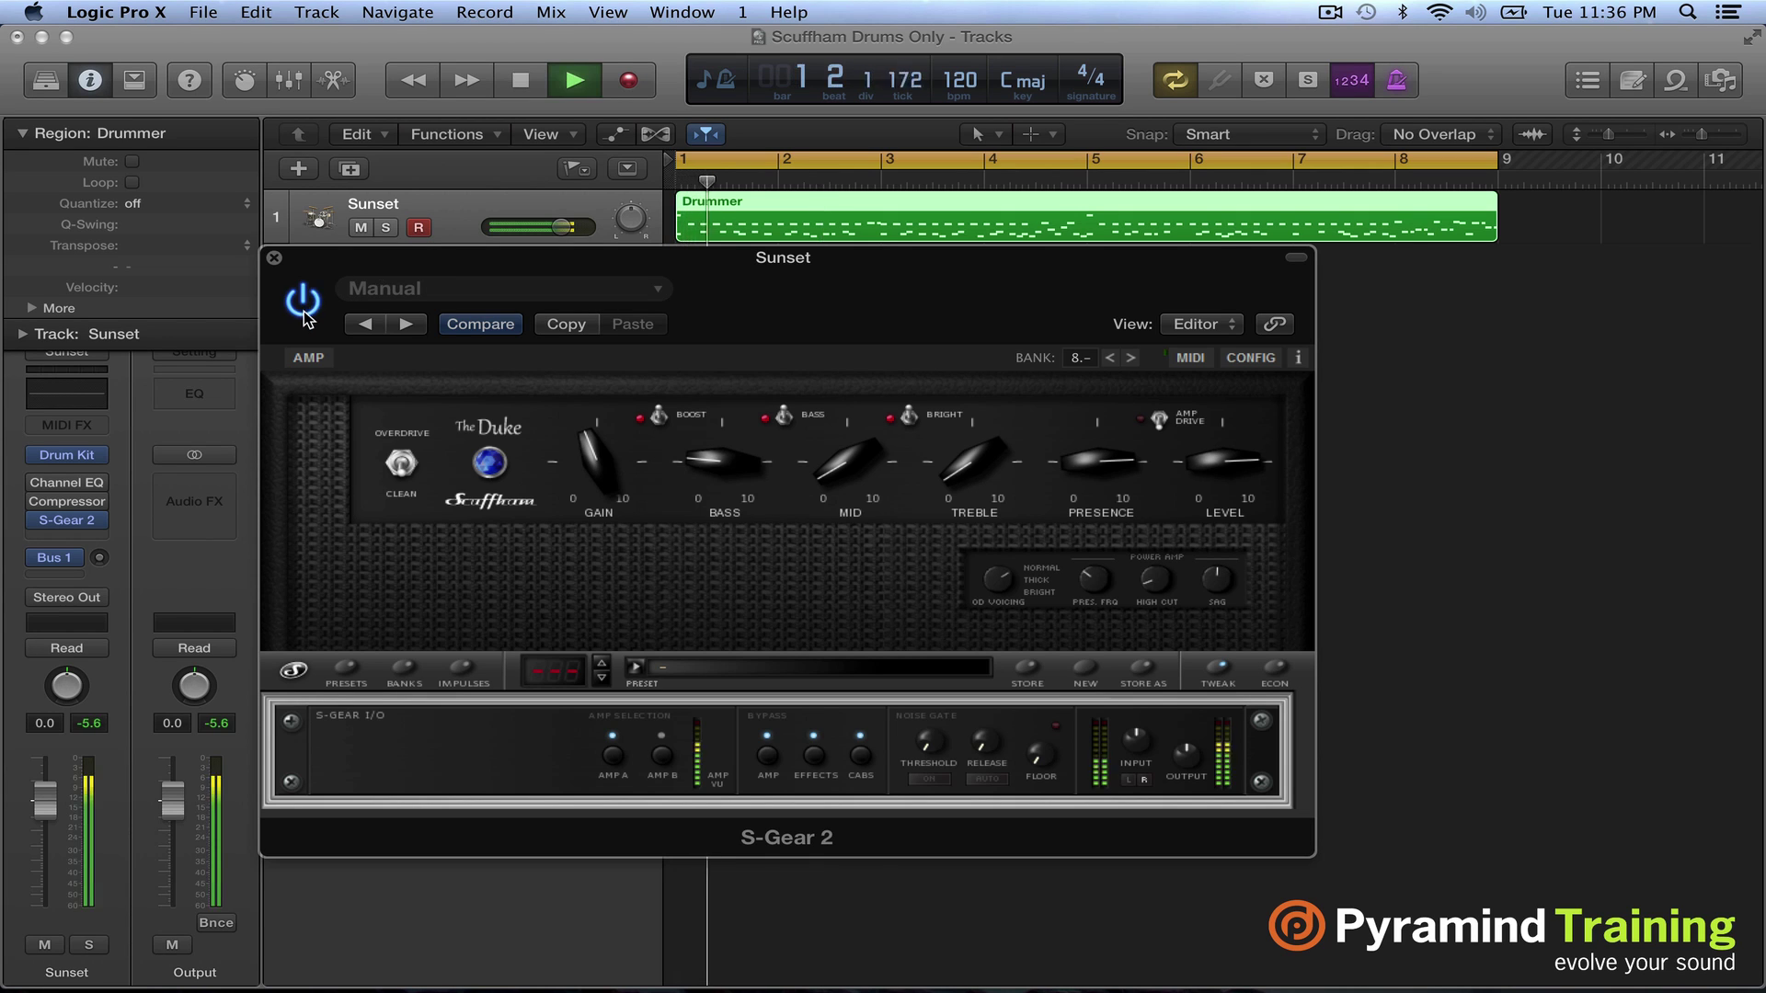
pyautogui.click(305, 316)
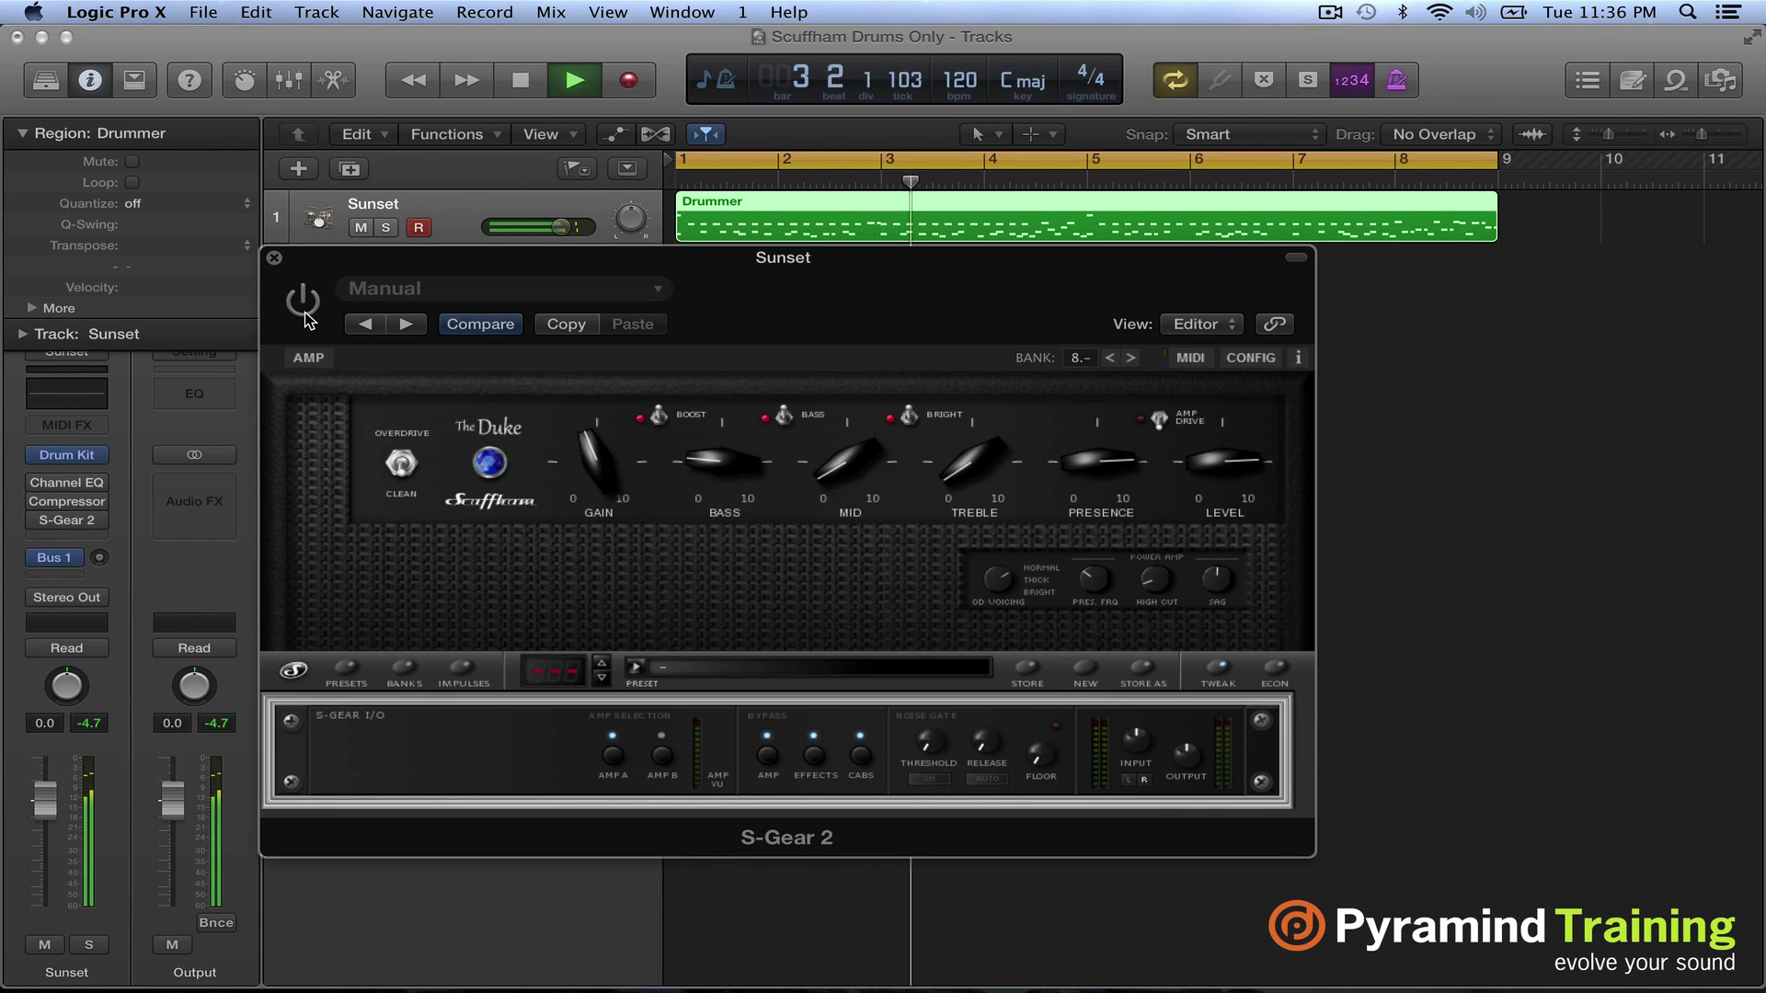
pyautogui.click(312, 311)
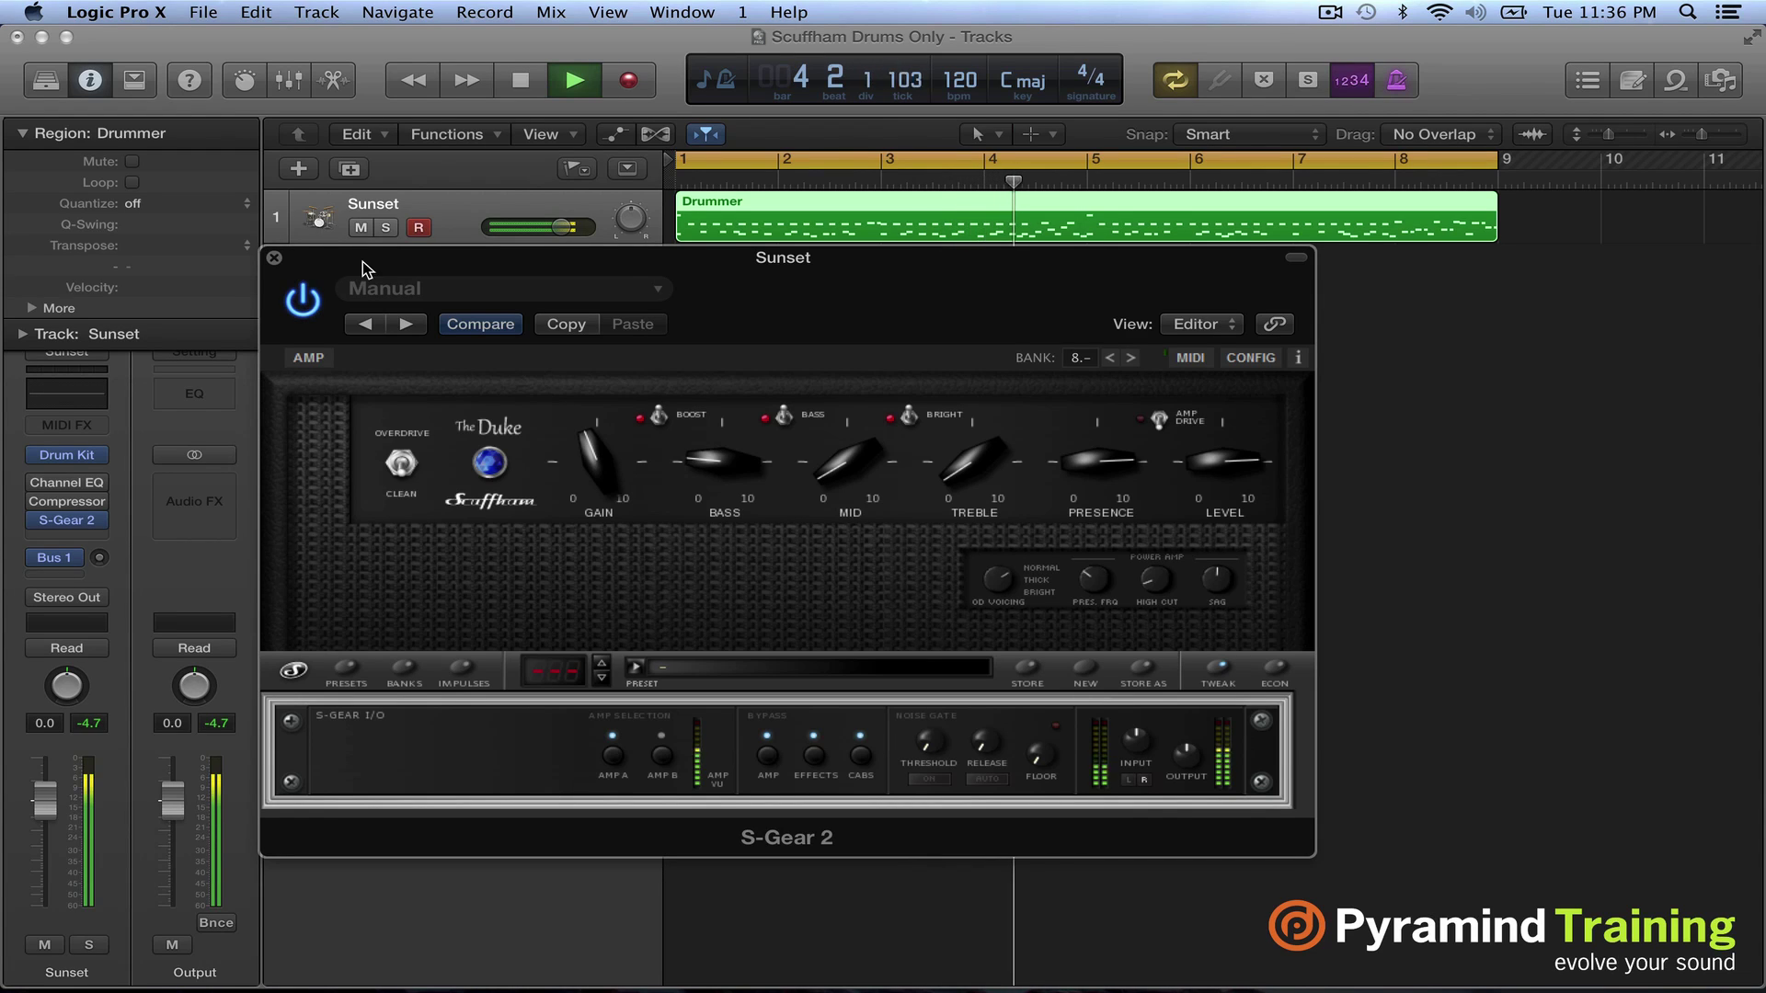
# Lower The Duke's Gain to about 3.3, stop playback and reposition the amp window
pyautogui.moveTo(847, 479)
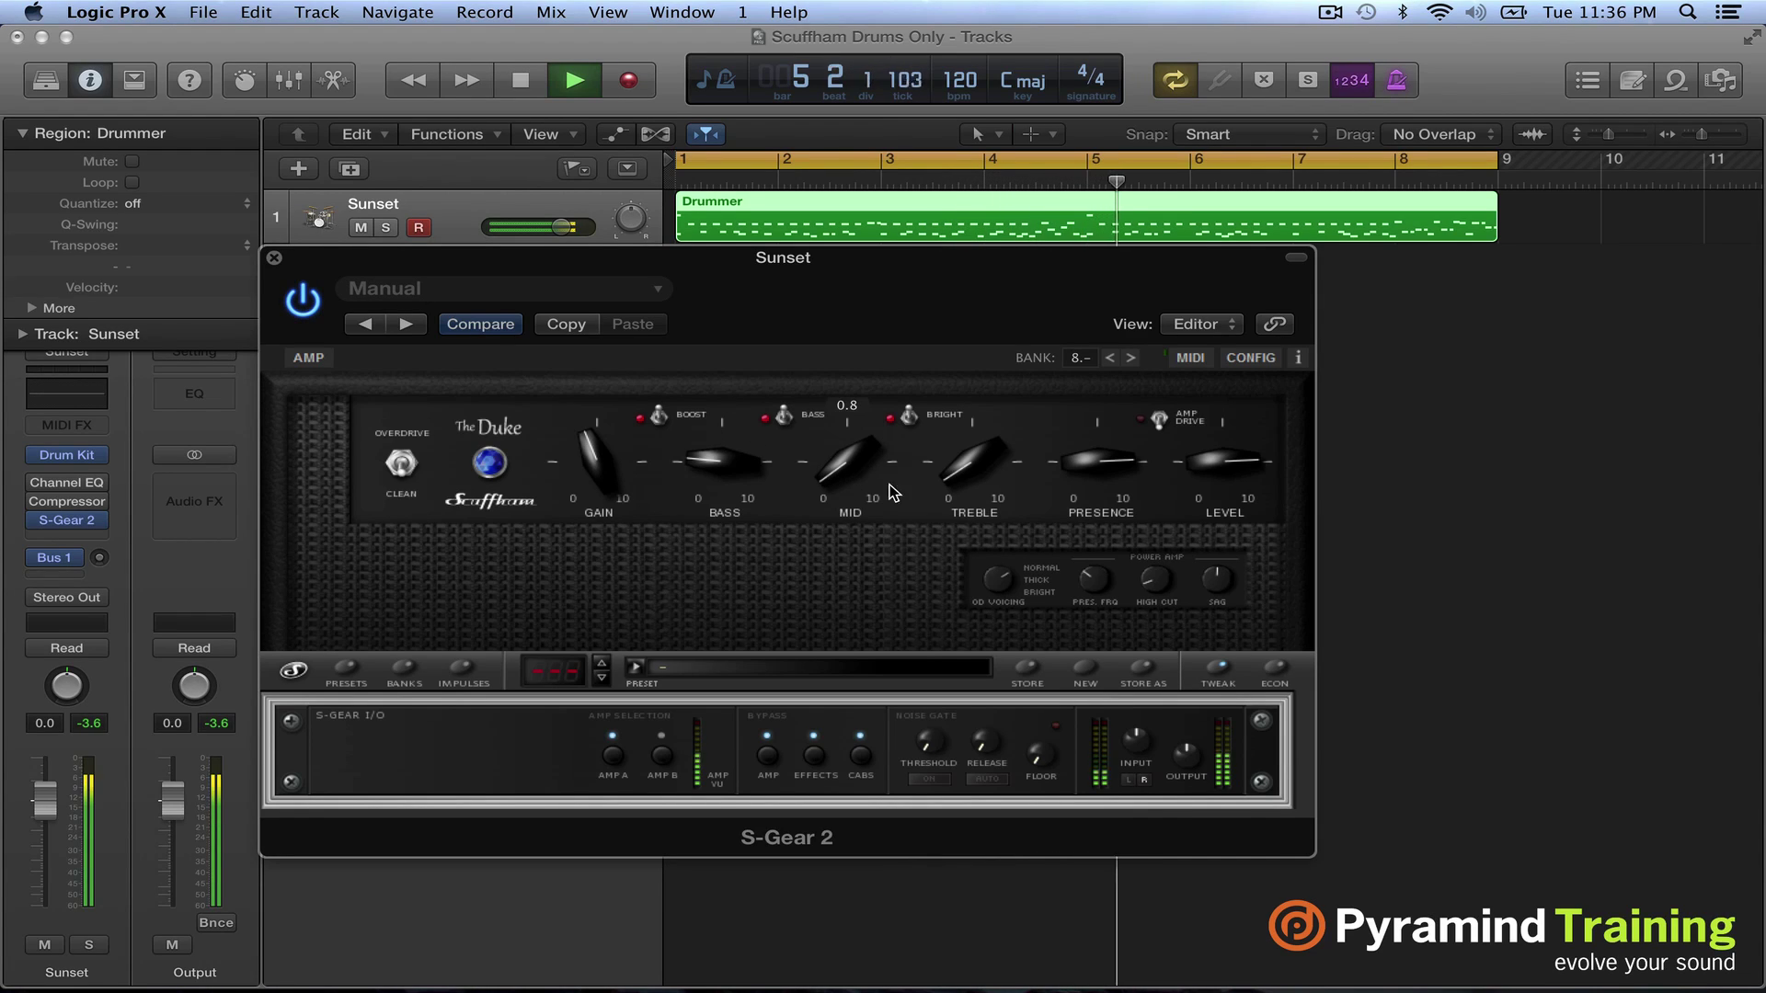
pyautogui.moveTo(954, 494)
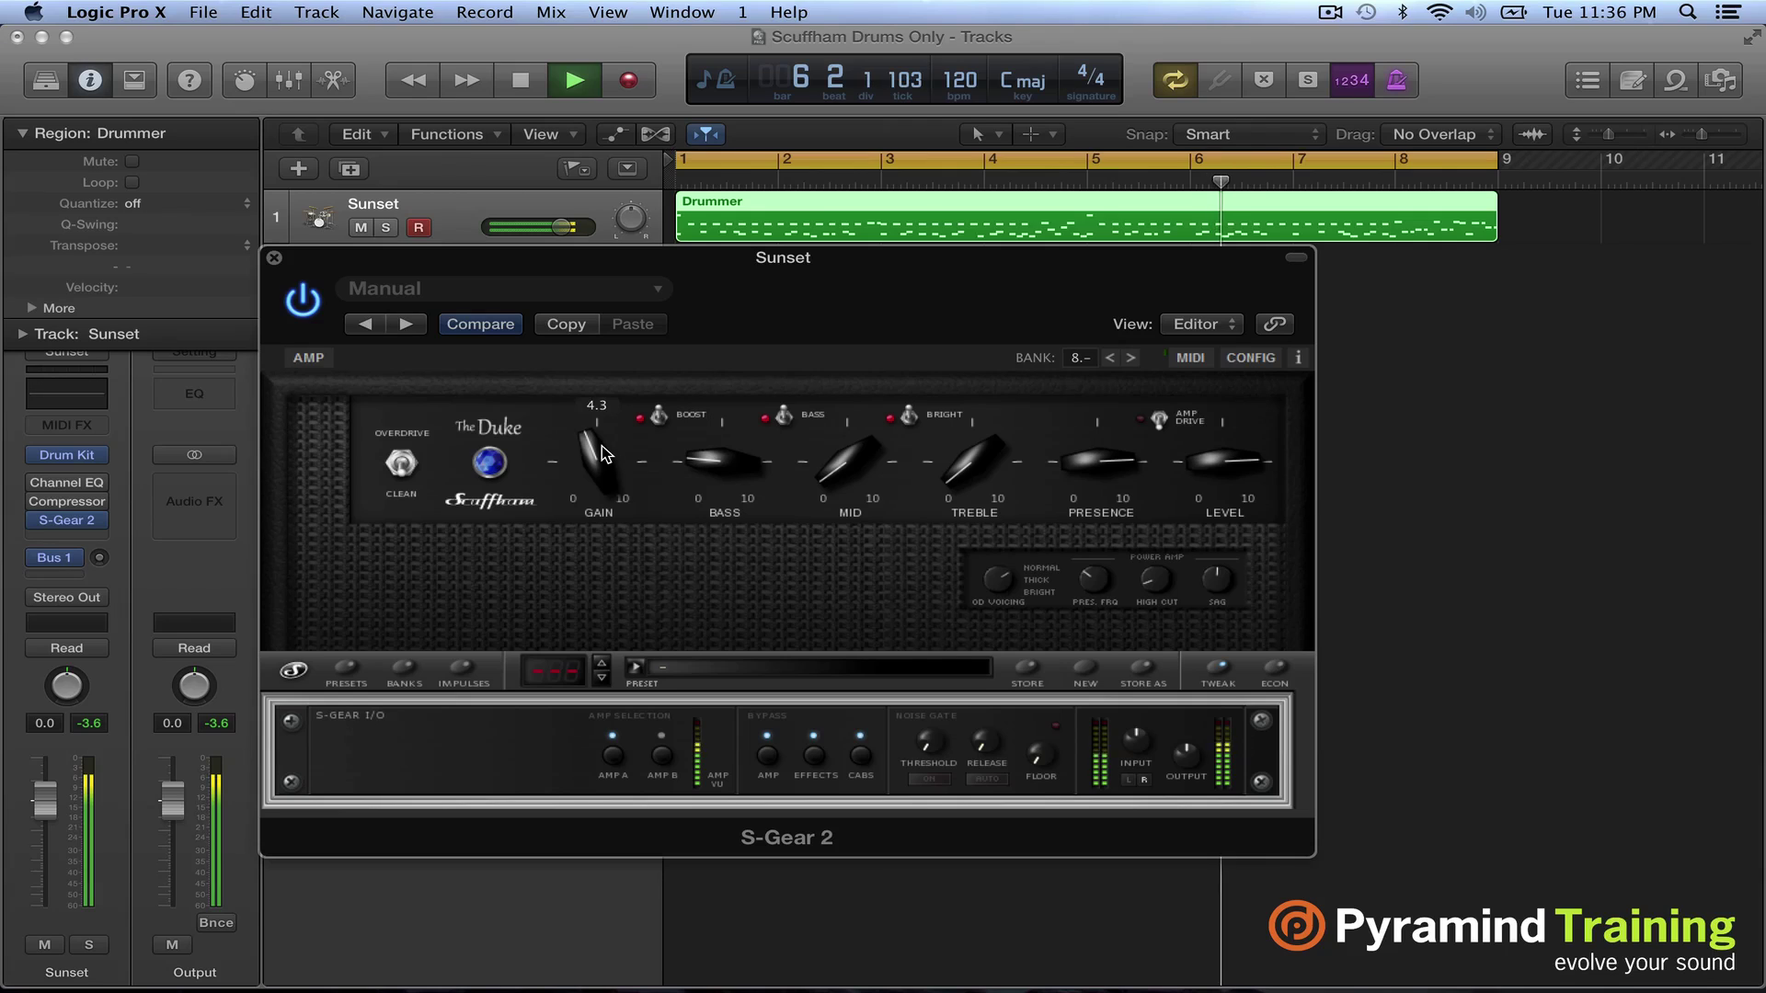
pyautogui.moveTo(599, 464); pyautogui.dragTo(603, 476)
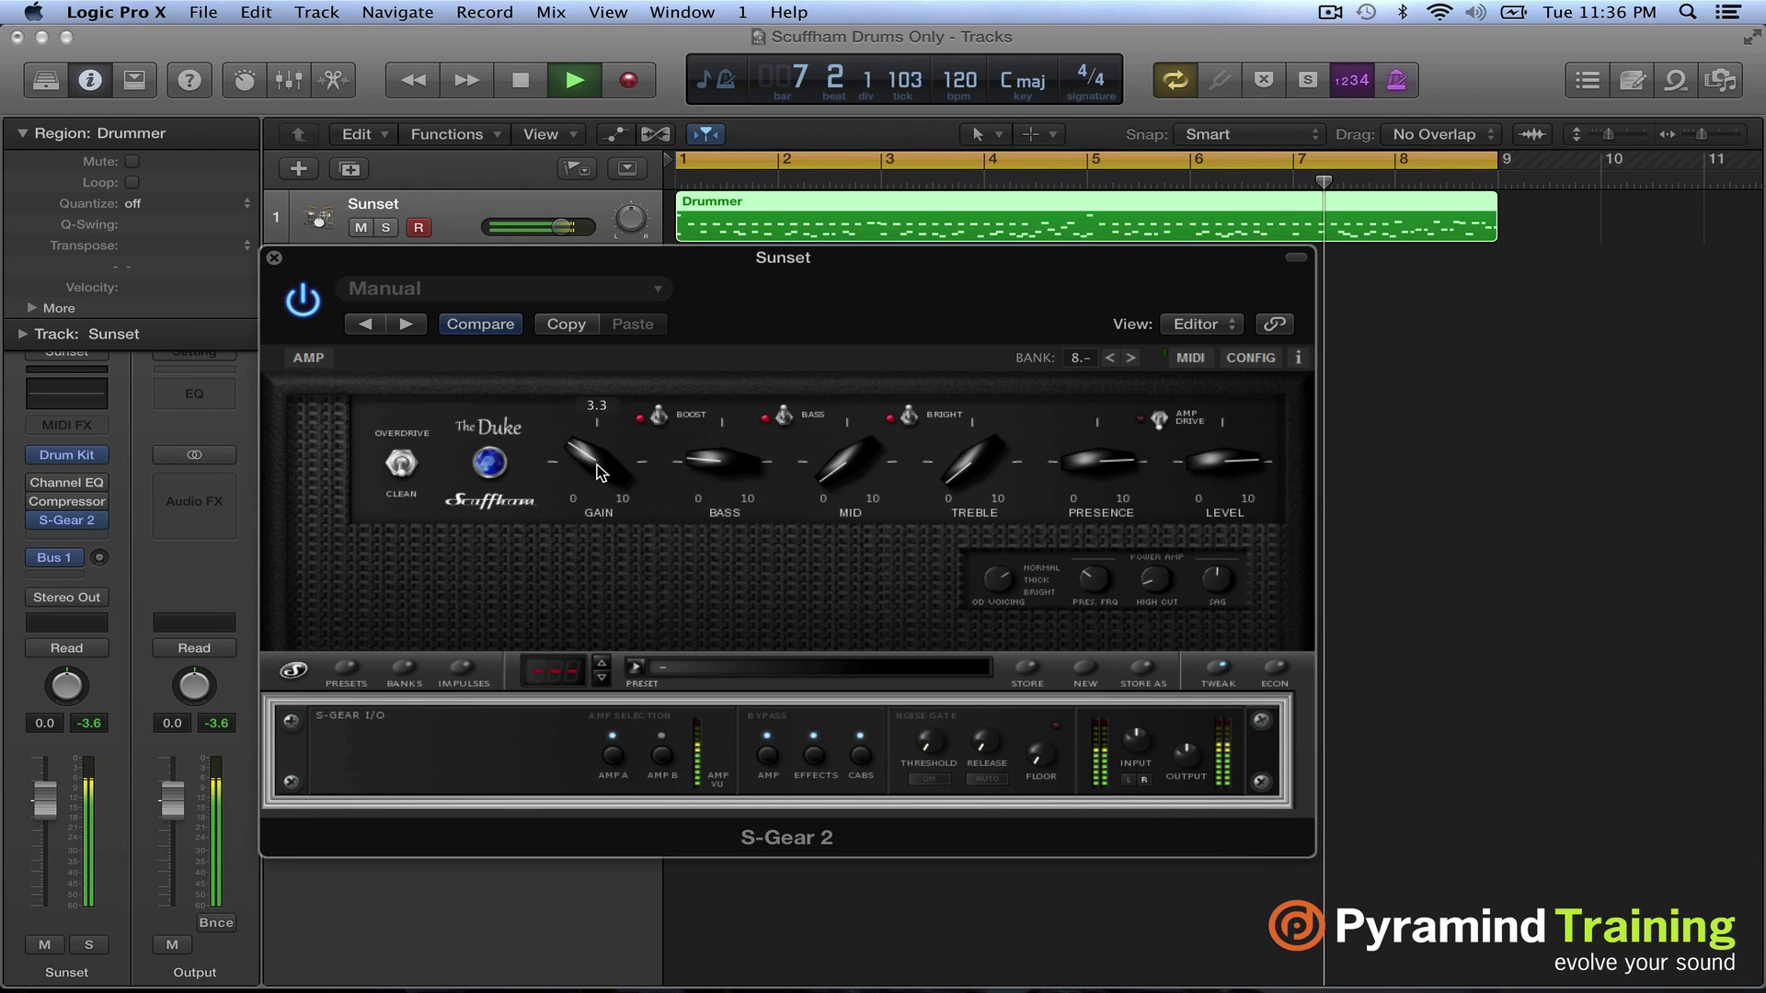
pyautogui.press('space')
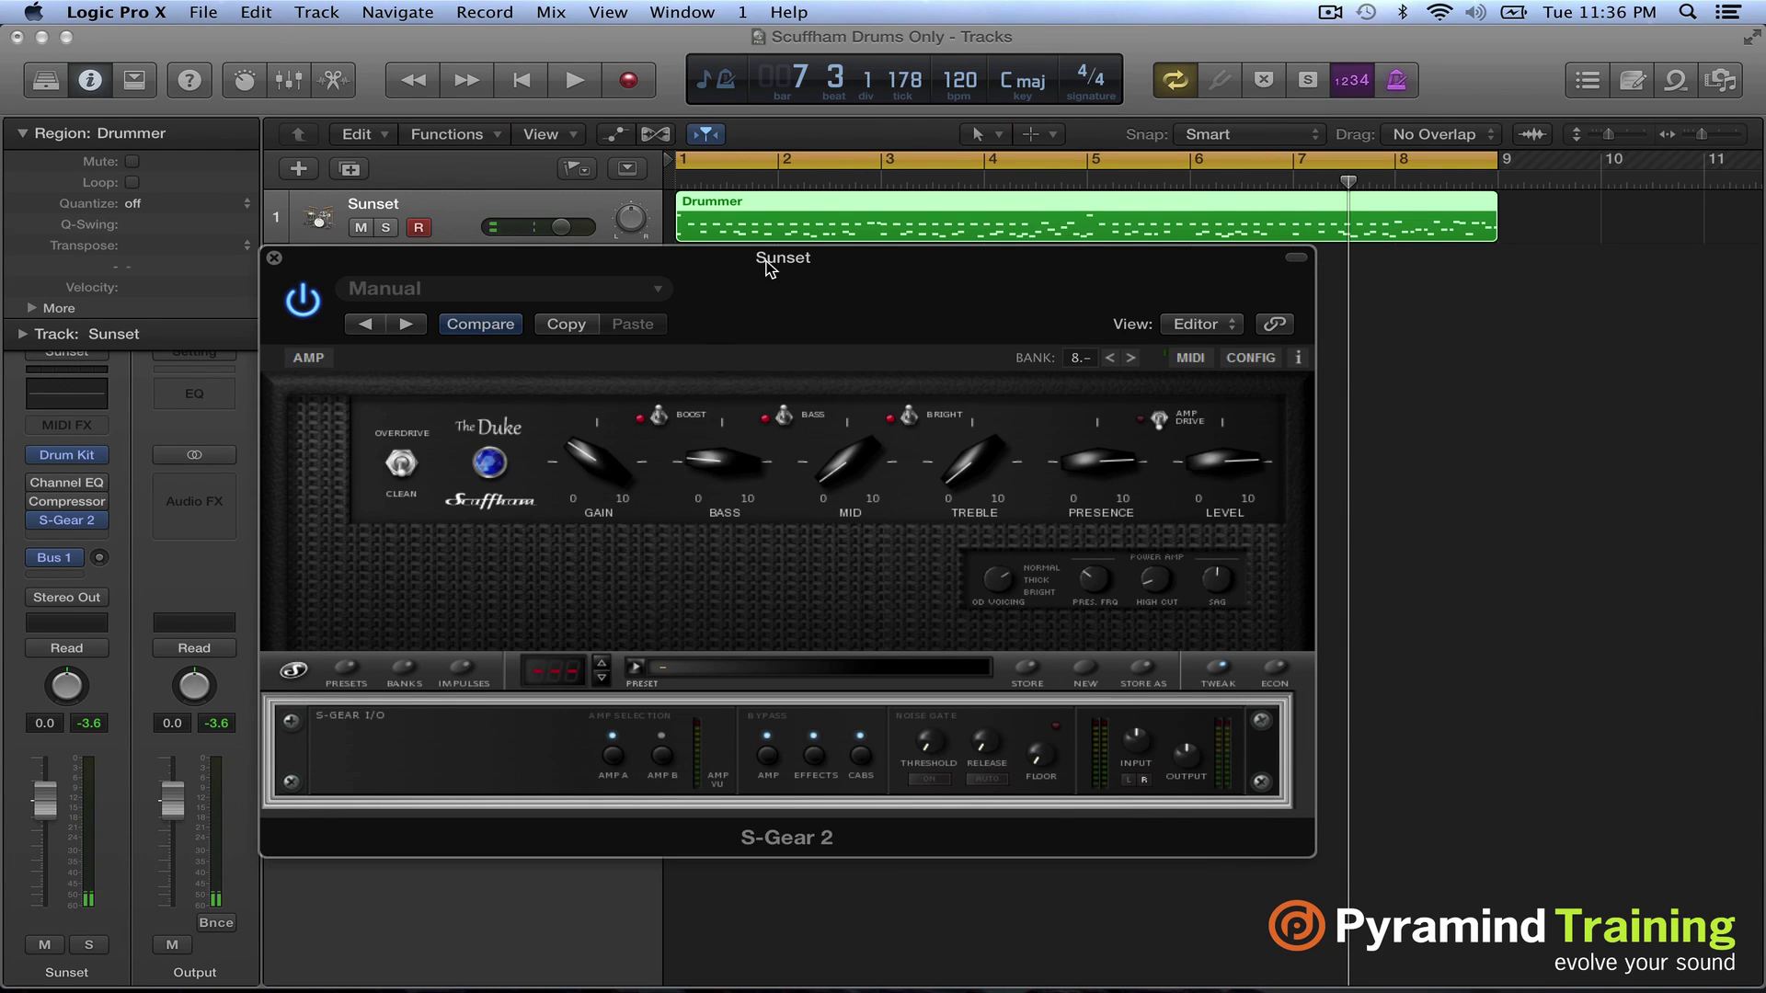
pyautogui.moveTo(768, 266)
pyautogui.mouseDown()
pyautogui.moveTo(735, 290)
pyautogui.moveTo(750, 282)
pyautogui.mouseUp()
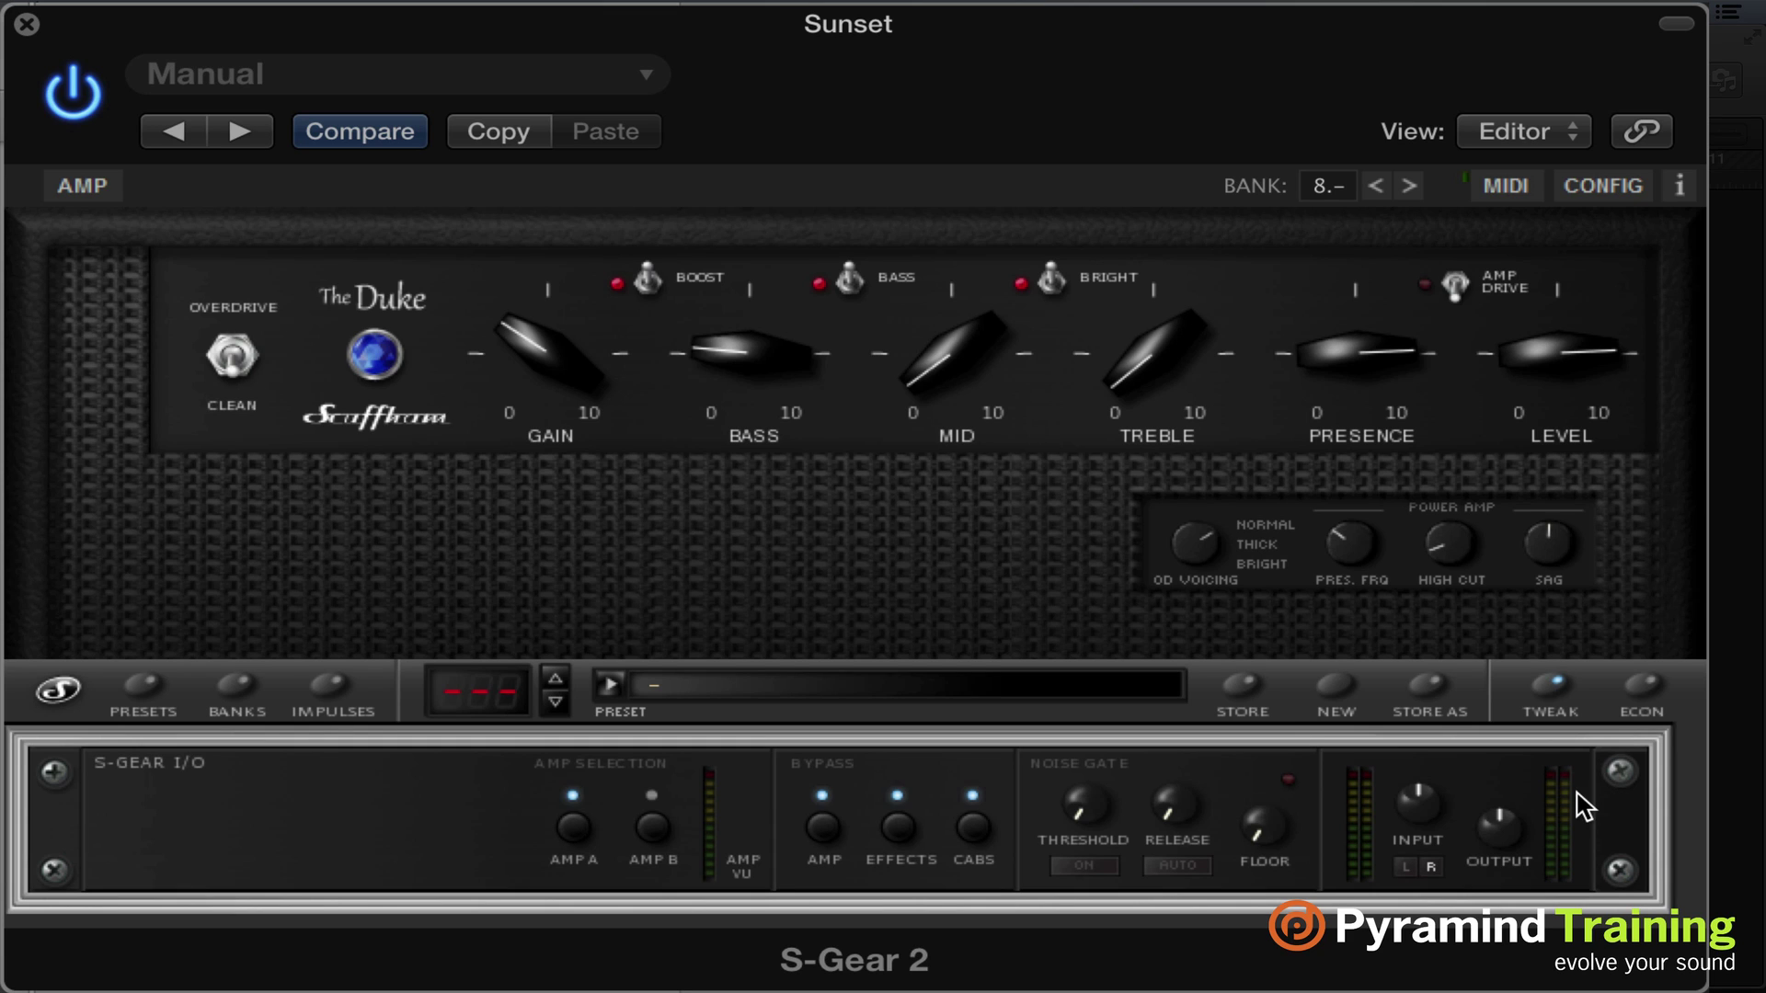
# Add a Pro Convolver module and load the 1x12" Vintage (IIR) impulse into Cab 1
pyautogui.moveTo(1444, 799)
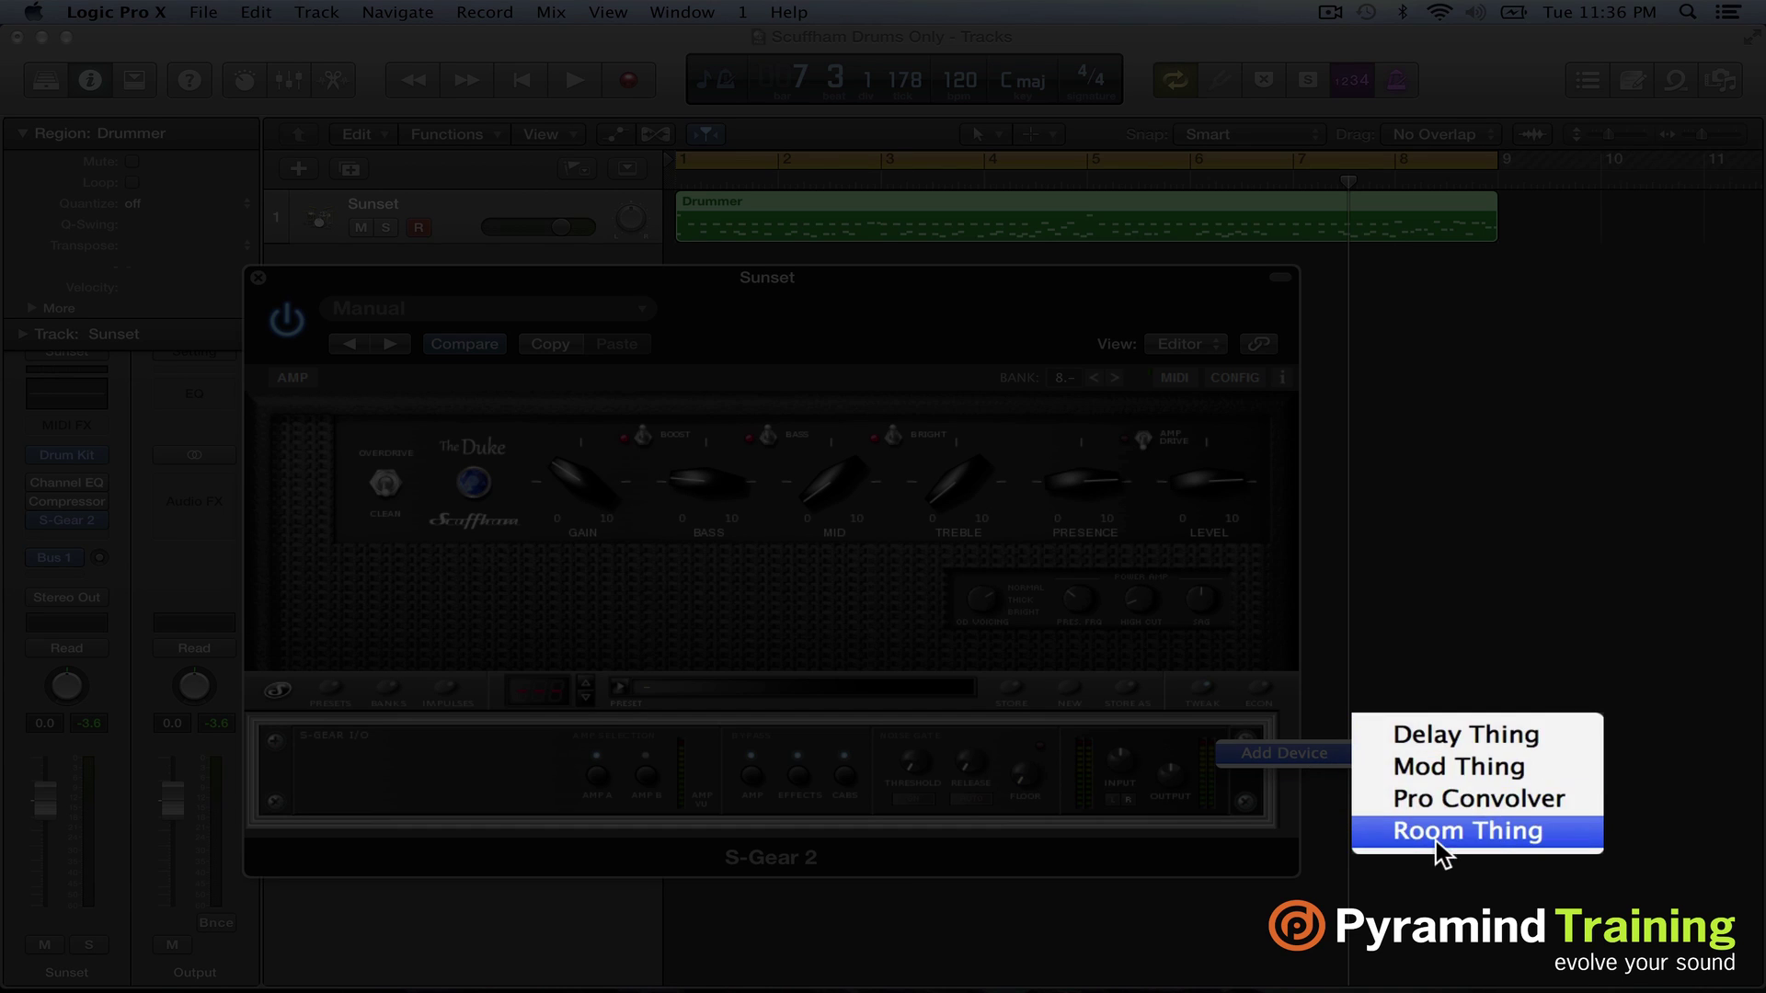
pyautogui.click(1492, 795)
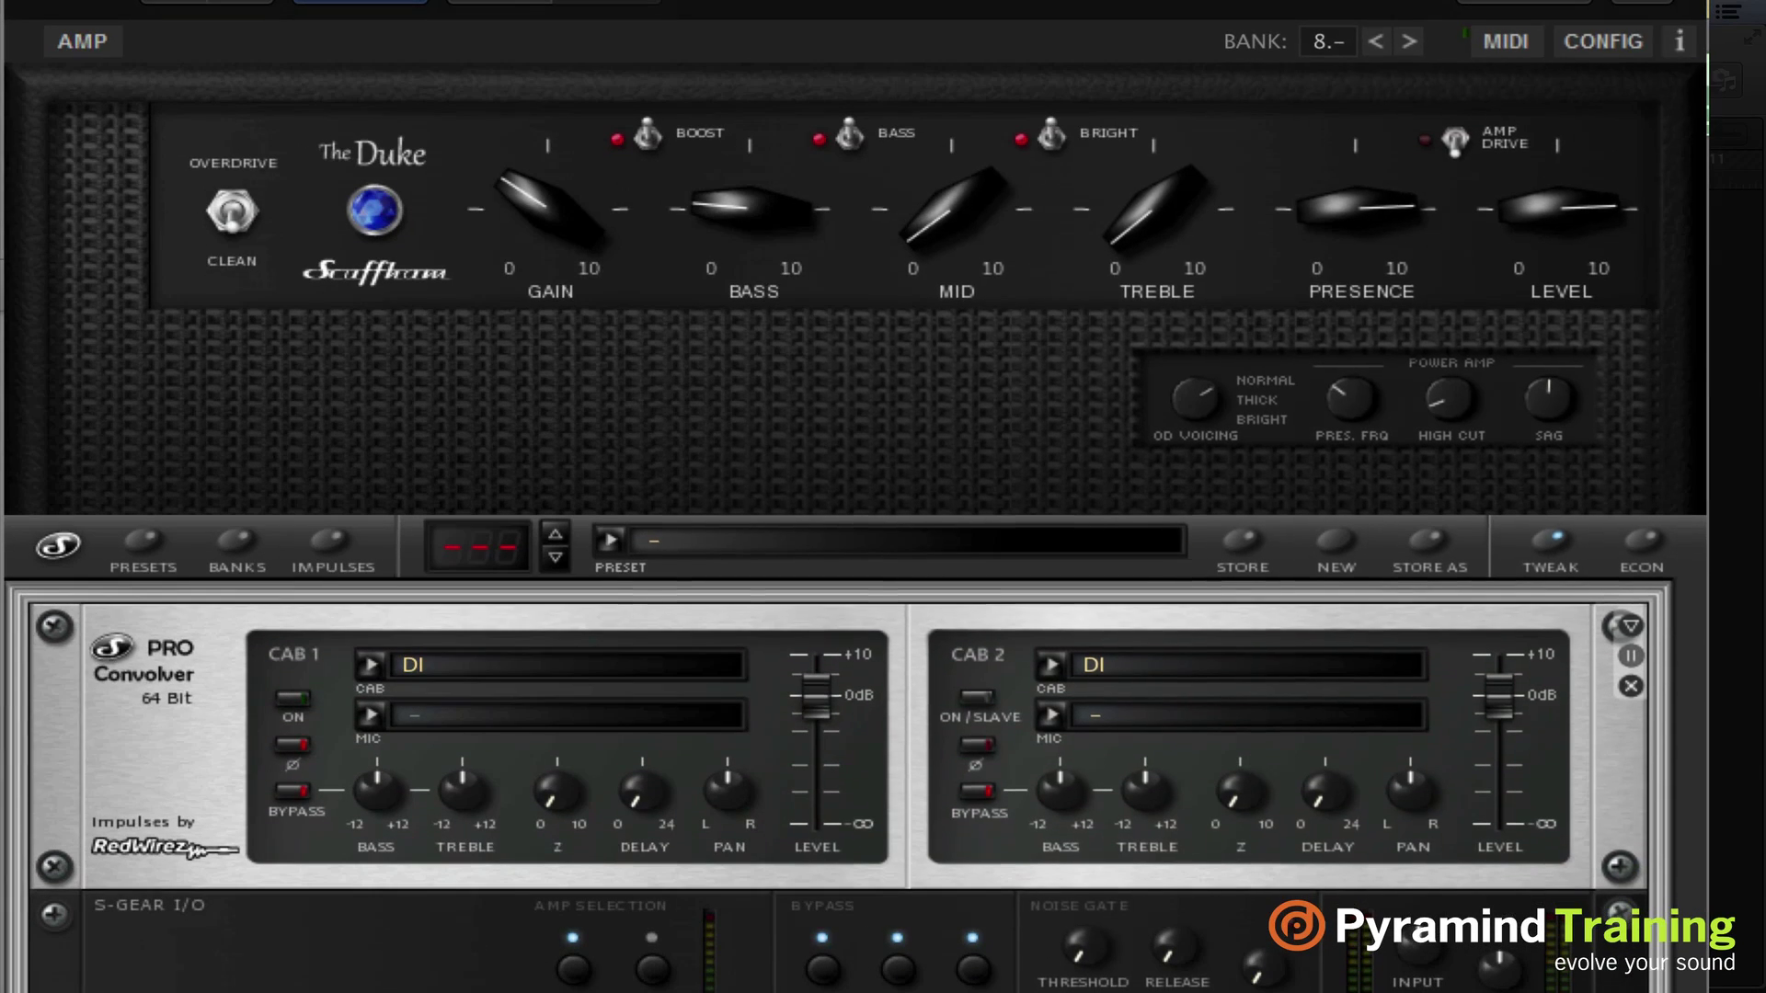
pyautogui.click(663, 669)
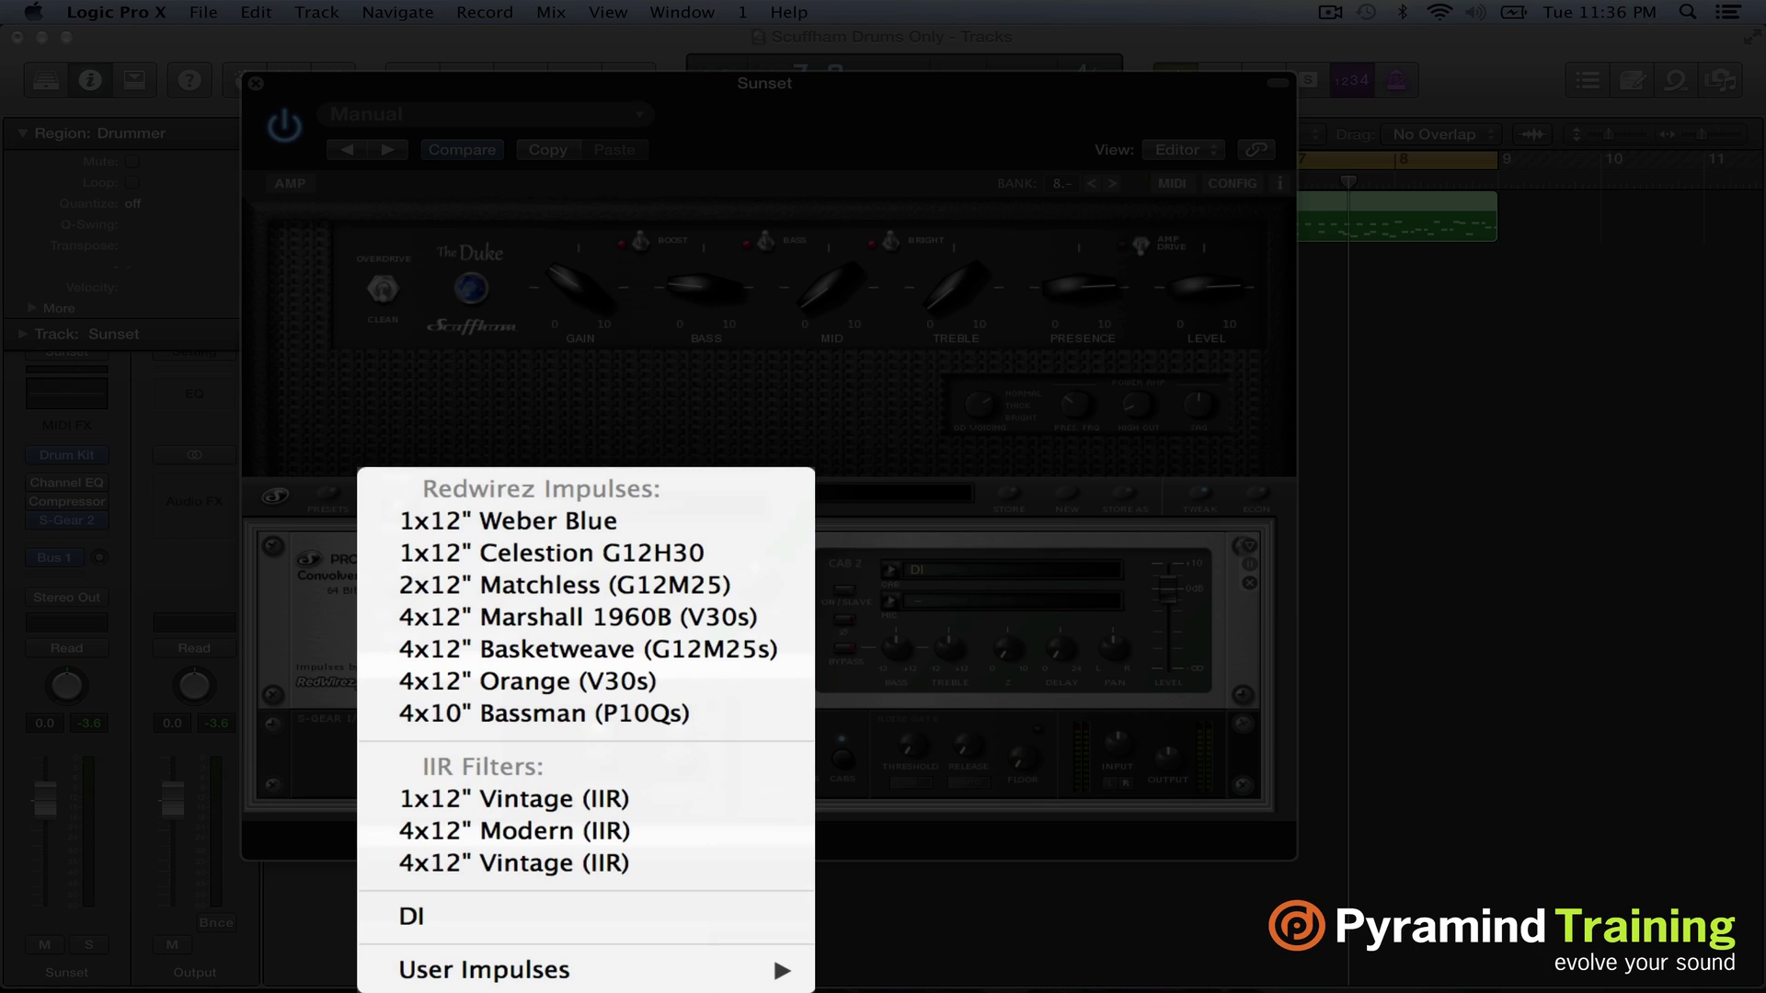
pyautogui.click(607, 799)
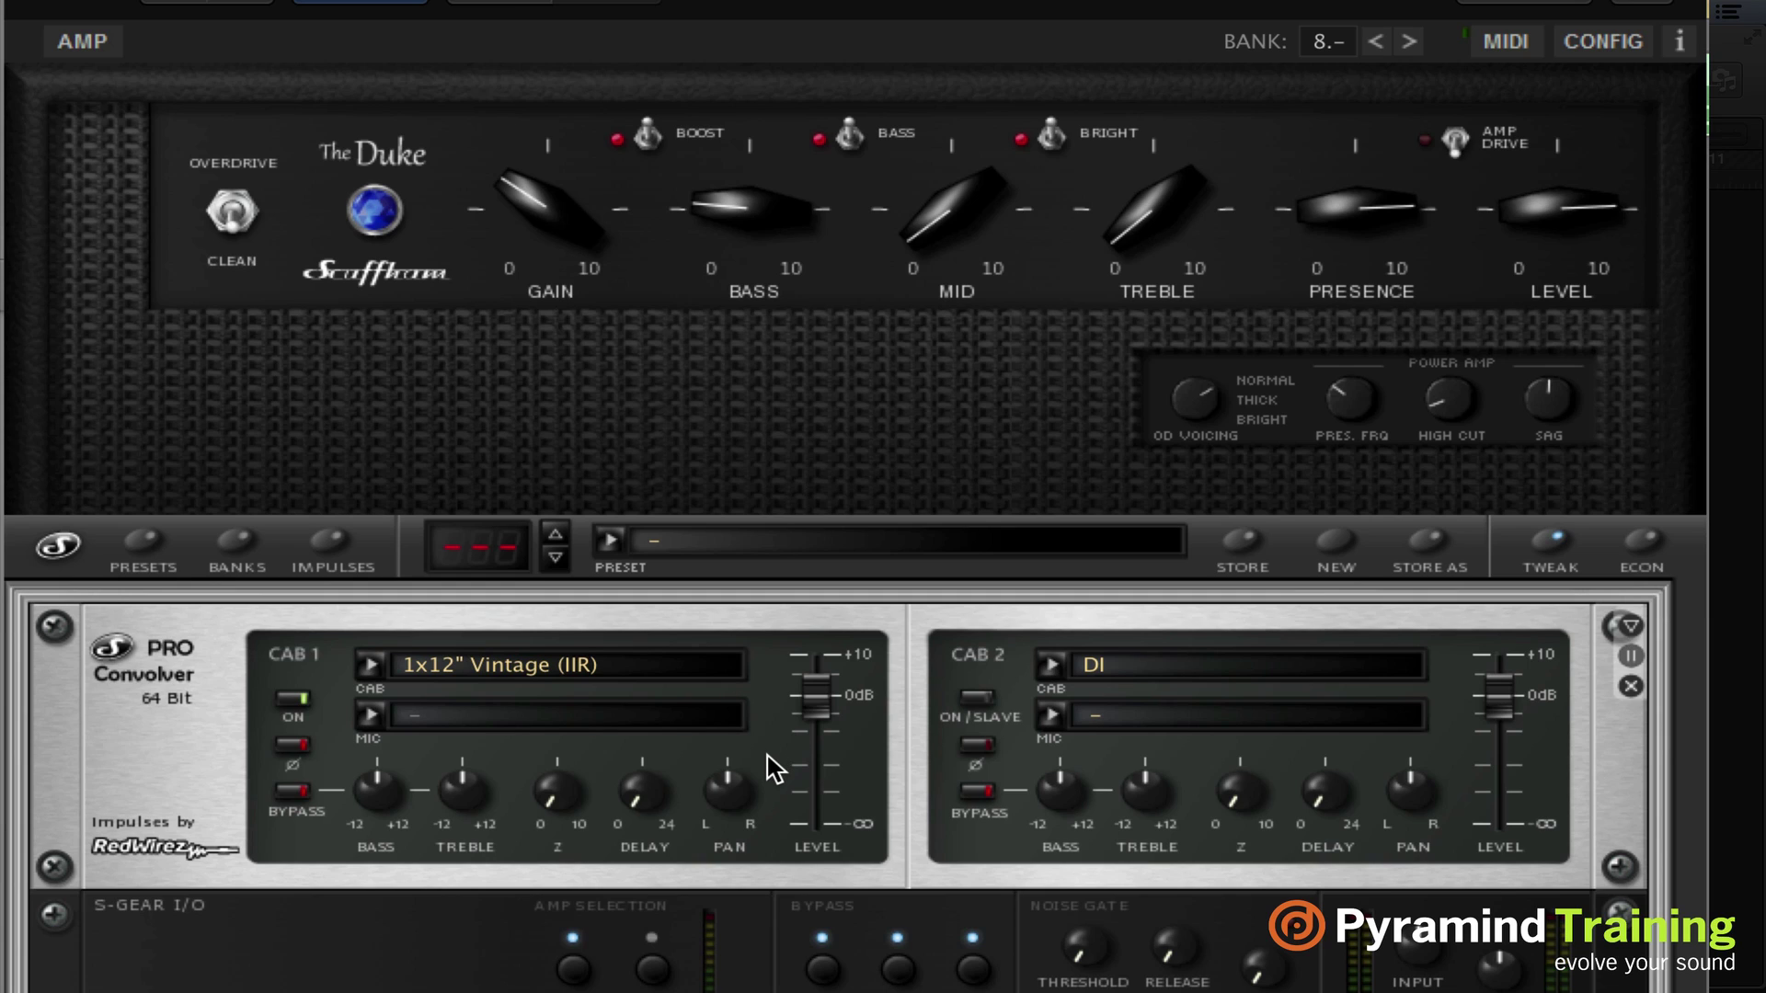
# Switch Cab 1's impulse to the 1x12" Weber Blue cabinet
pyautogui.moveTo(803, 703)
pyautogui.click(537, 666)
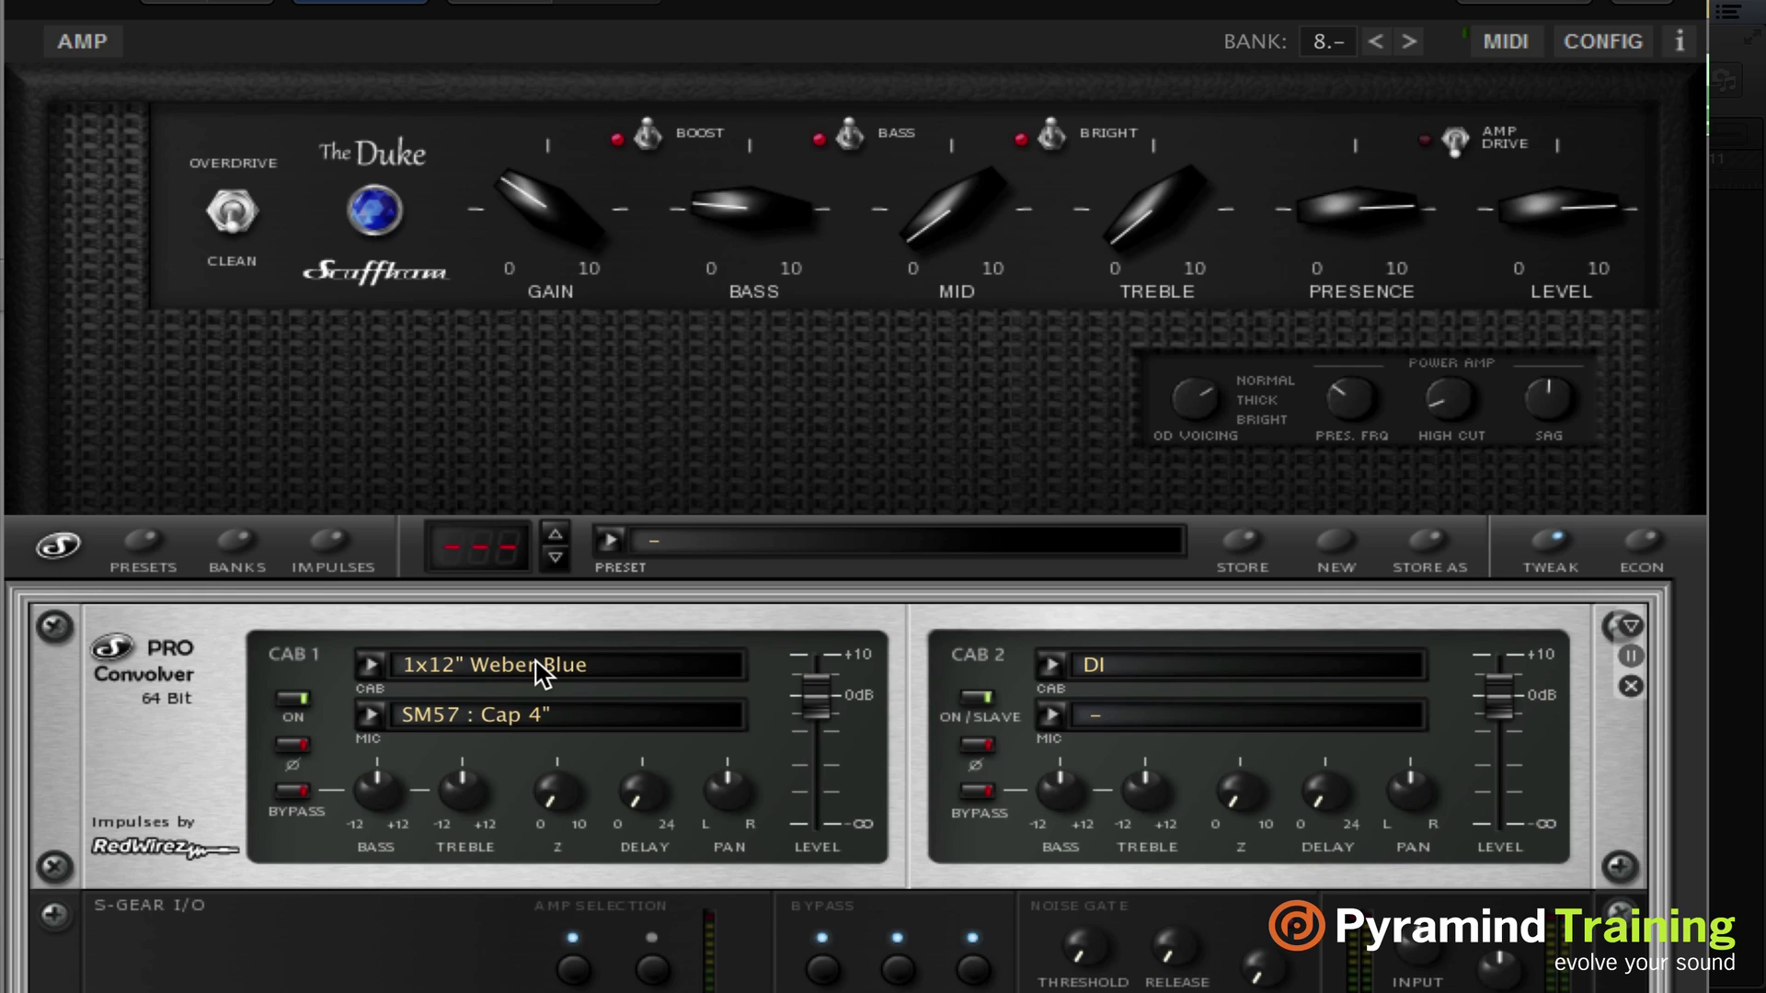
pyautogui.click(543, 663)
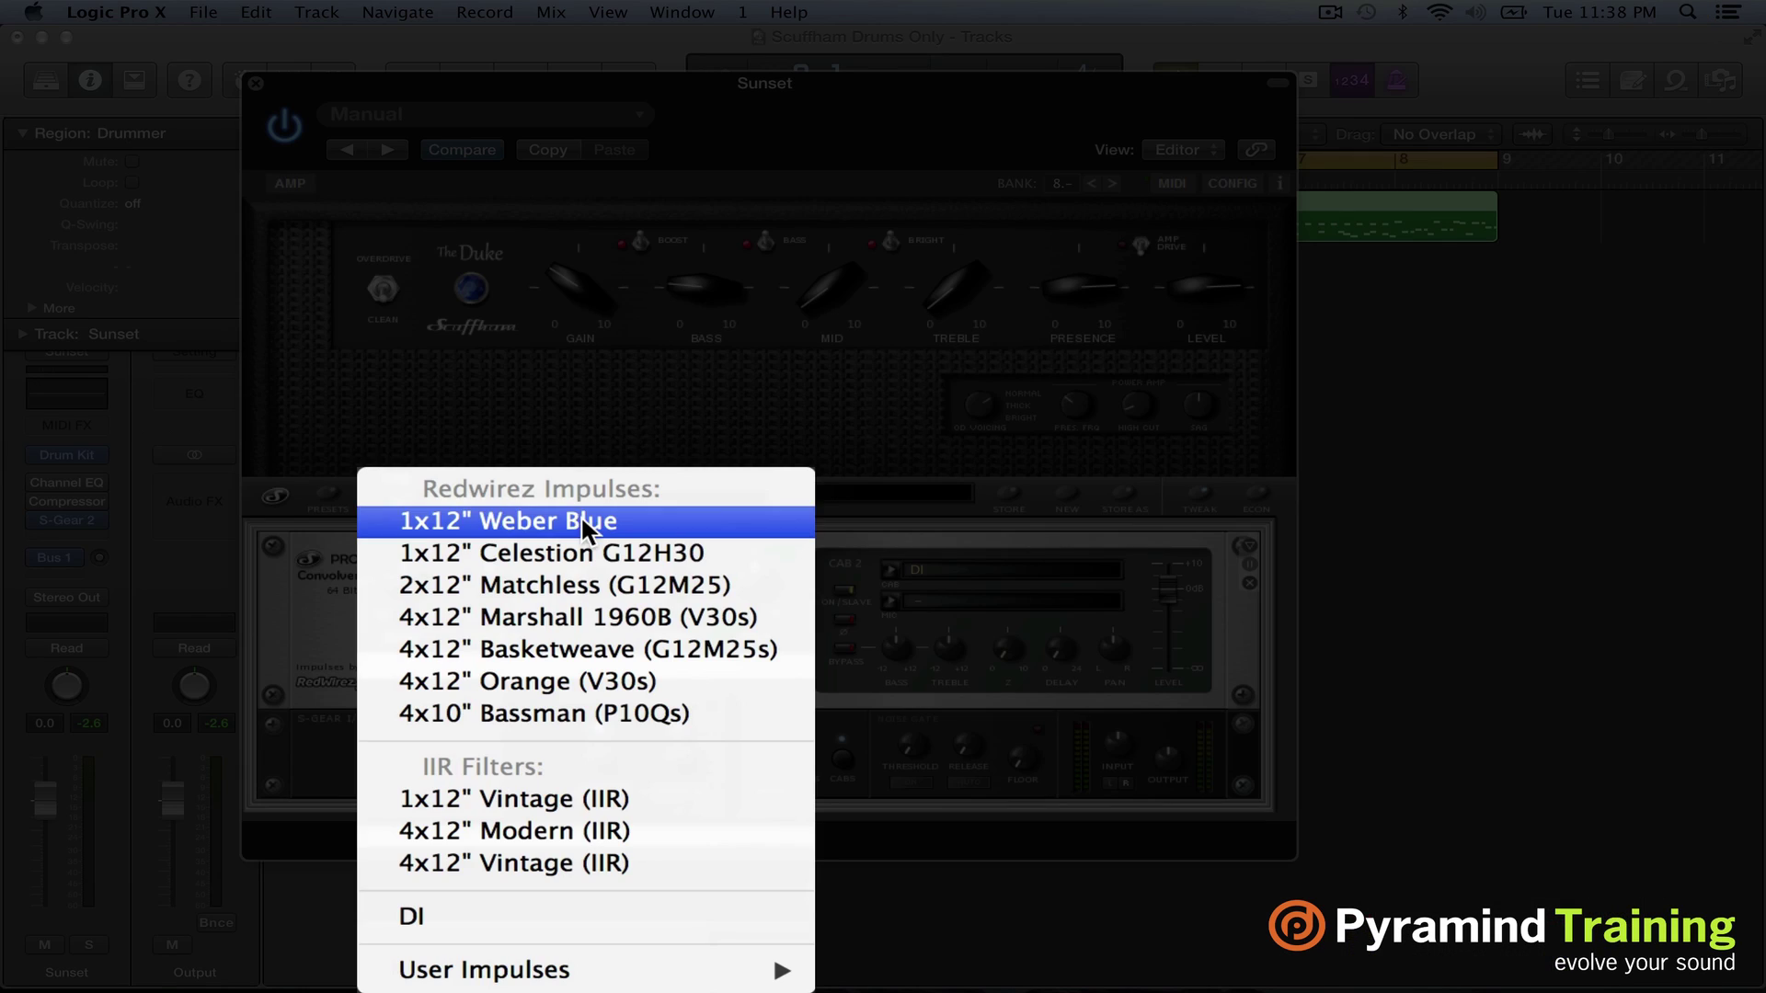
pyautogui.click(616, 520)
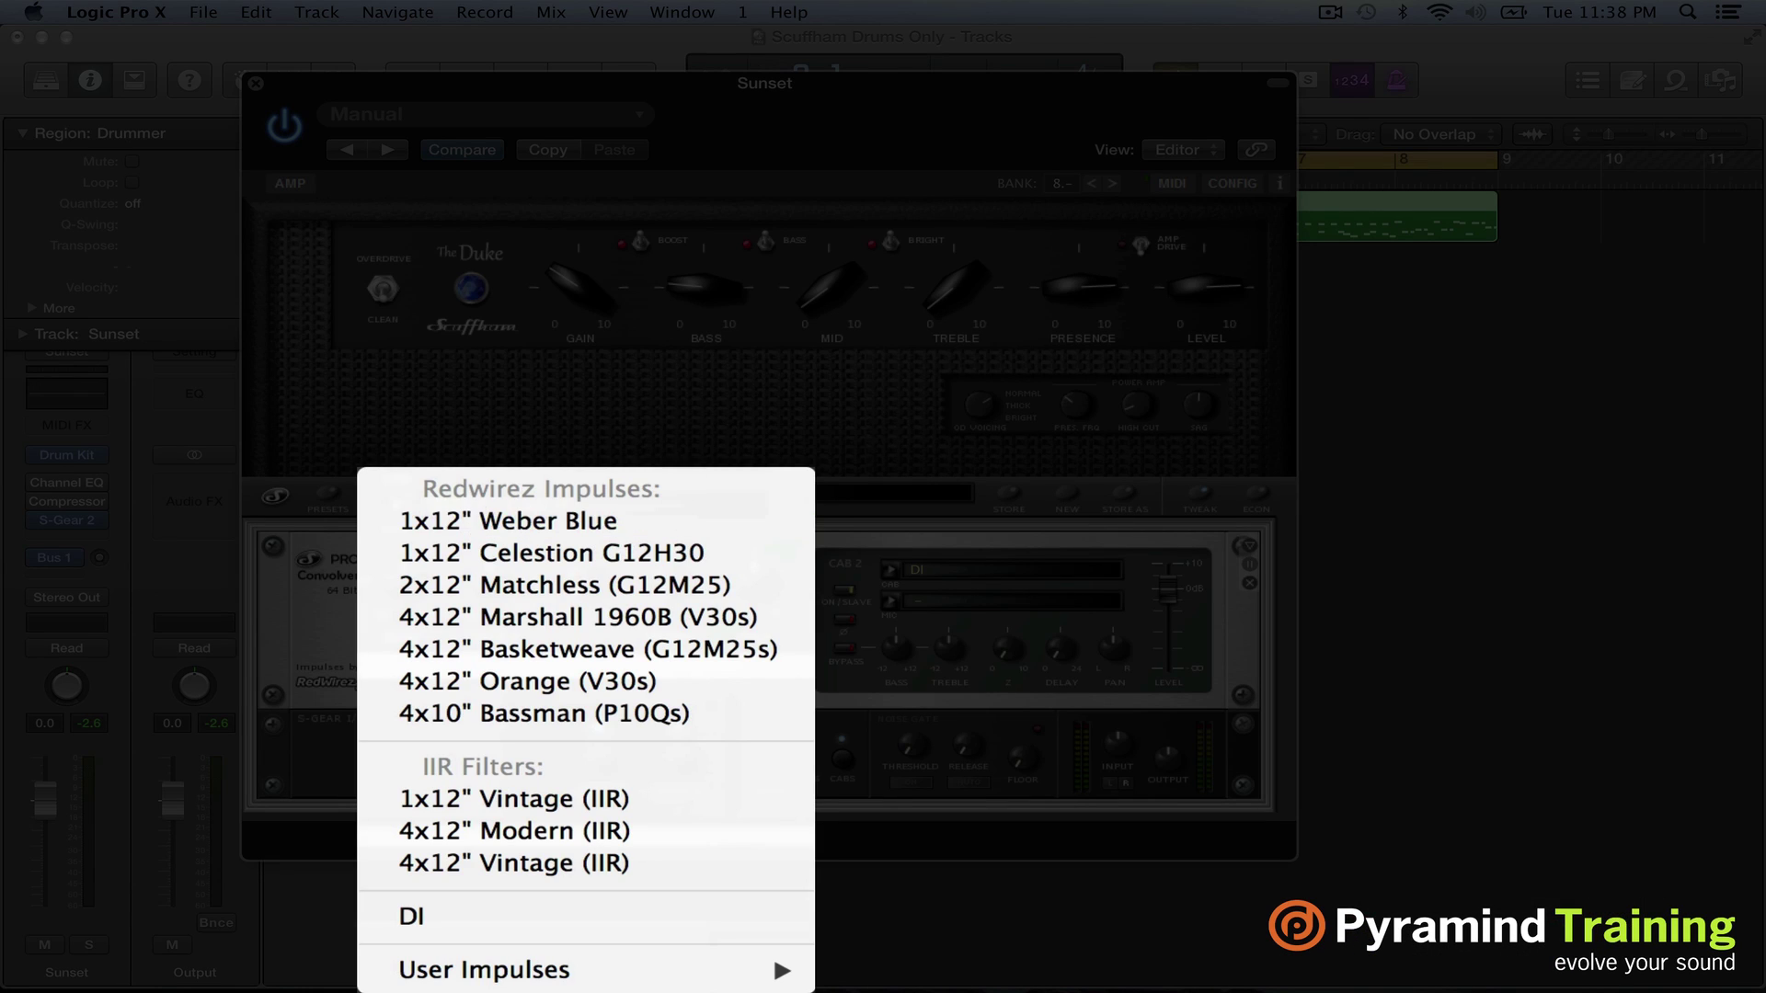
# Mic Cab 1 with the Ribbon M160 at Cap 4" and boost Cab 2's bass to about +3.1
pyautogui.click(621, 724)
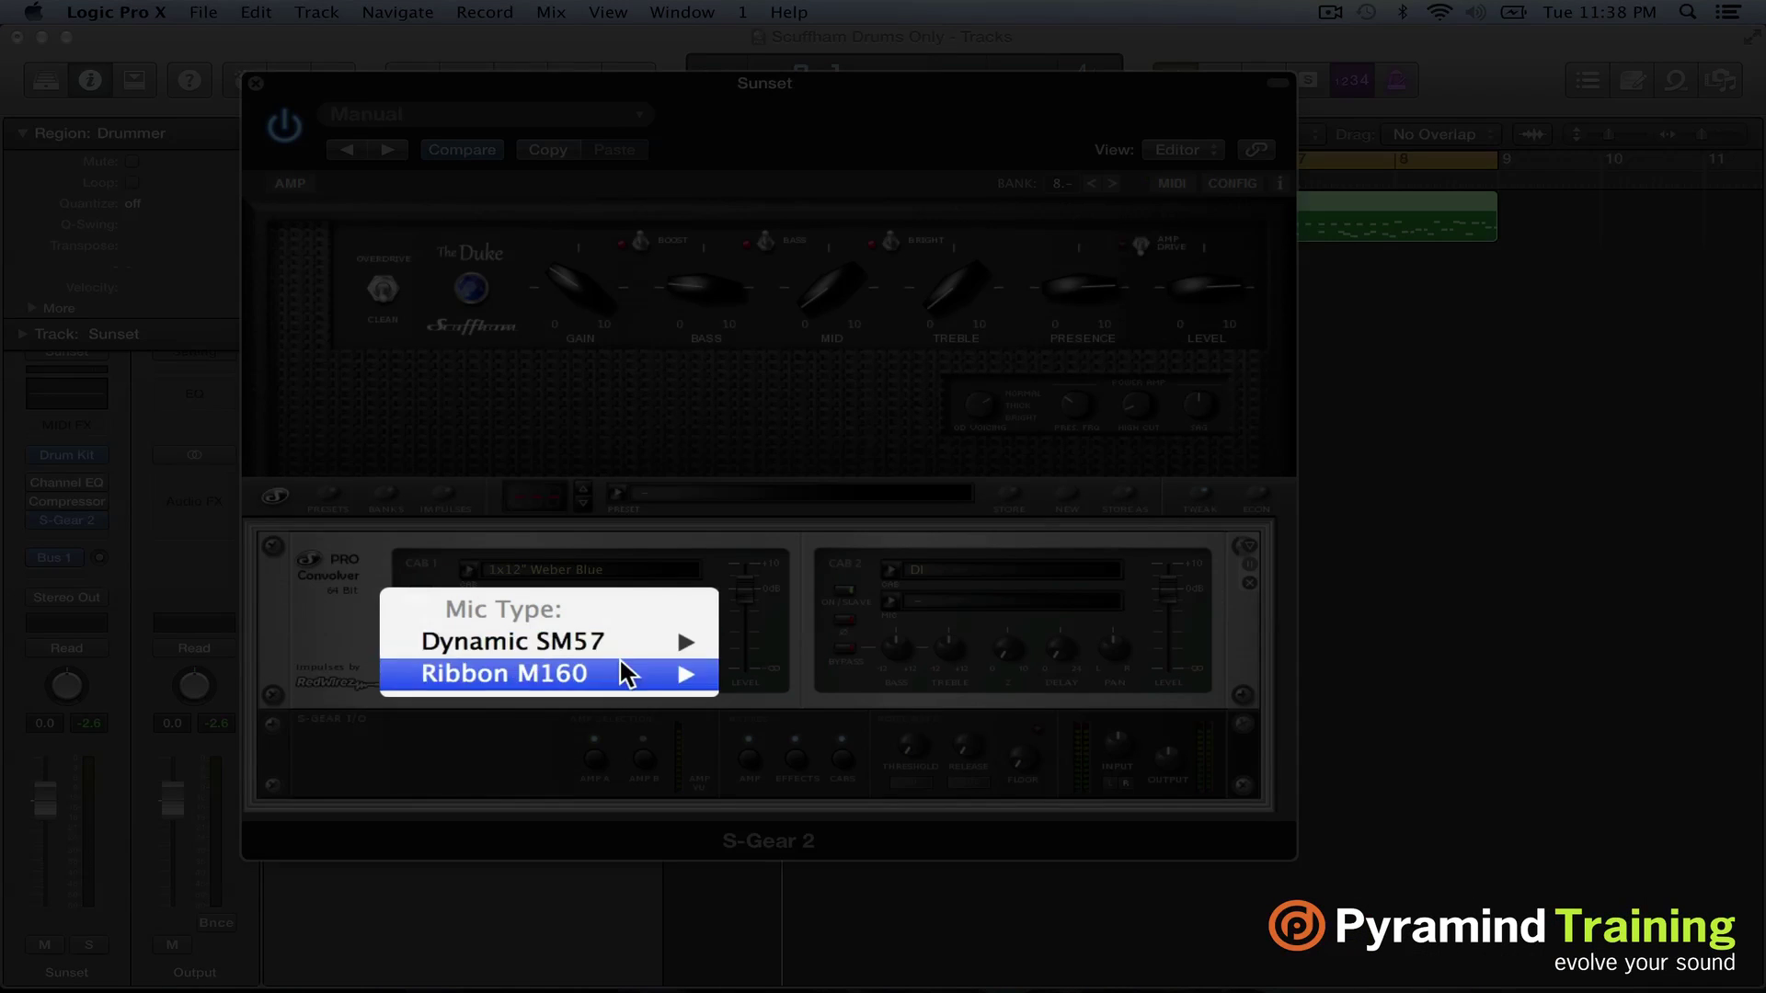
pyautogui.moveTo(620, 659)
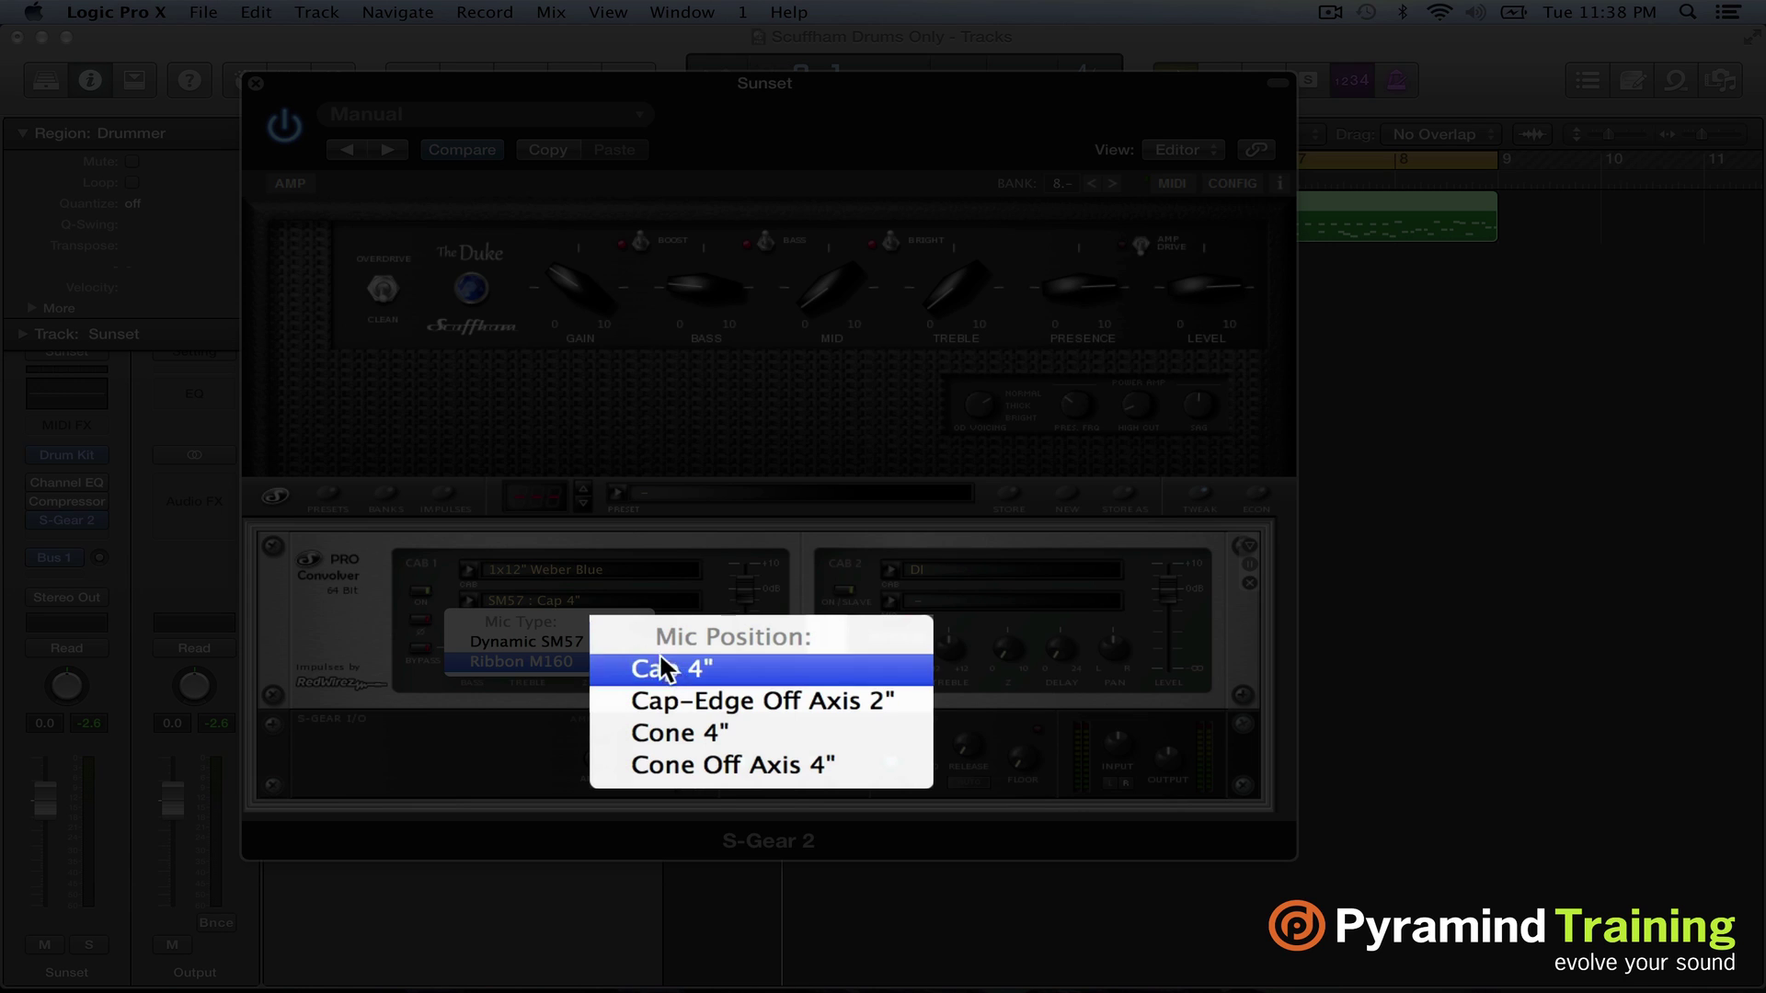
pyautogui.click(688, 669)
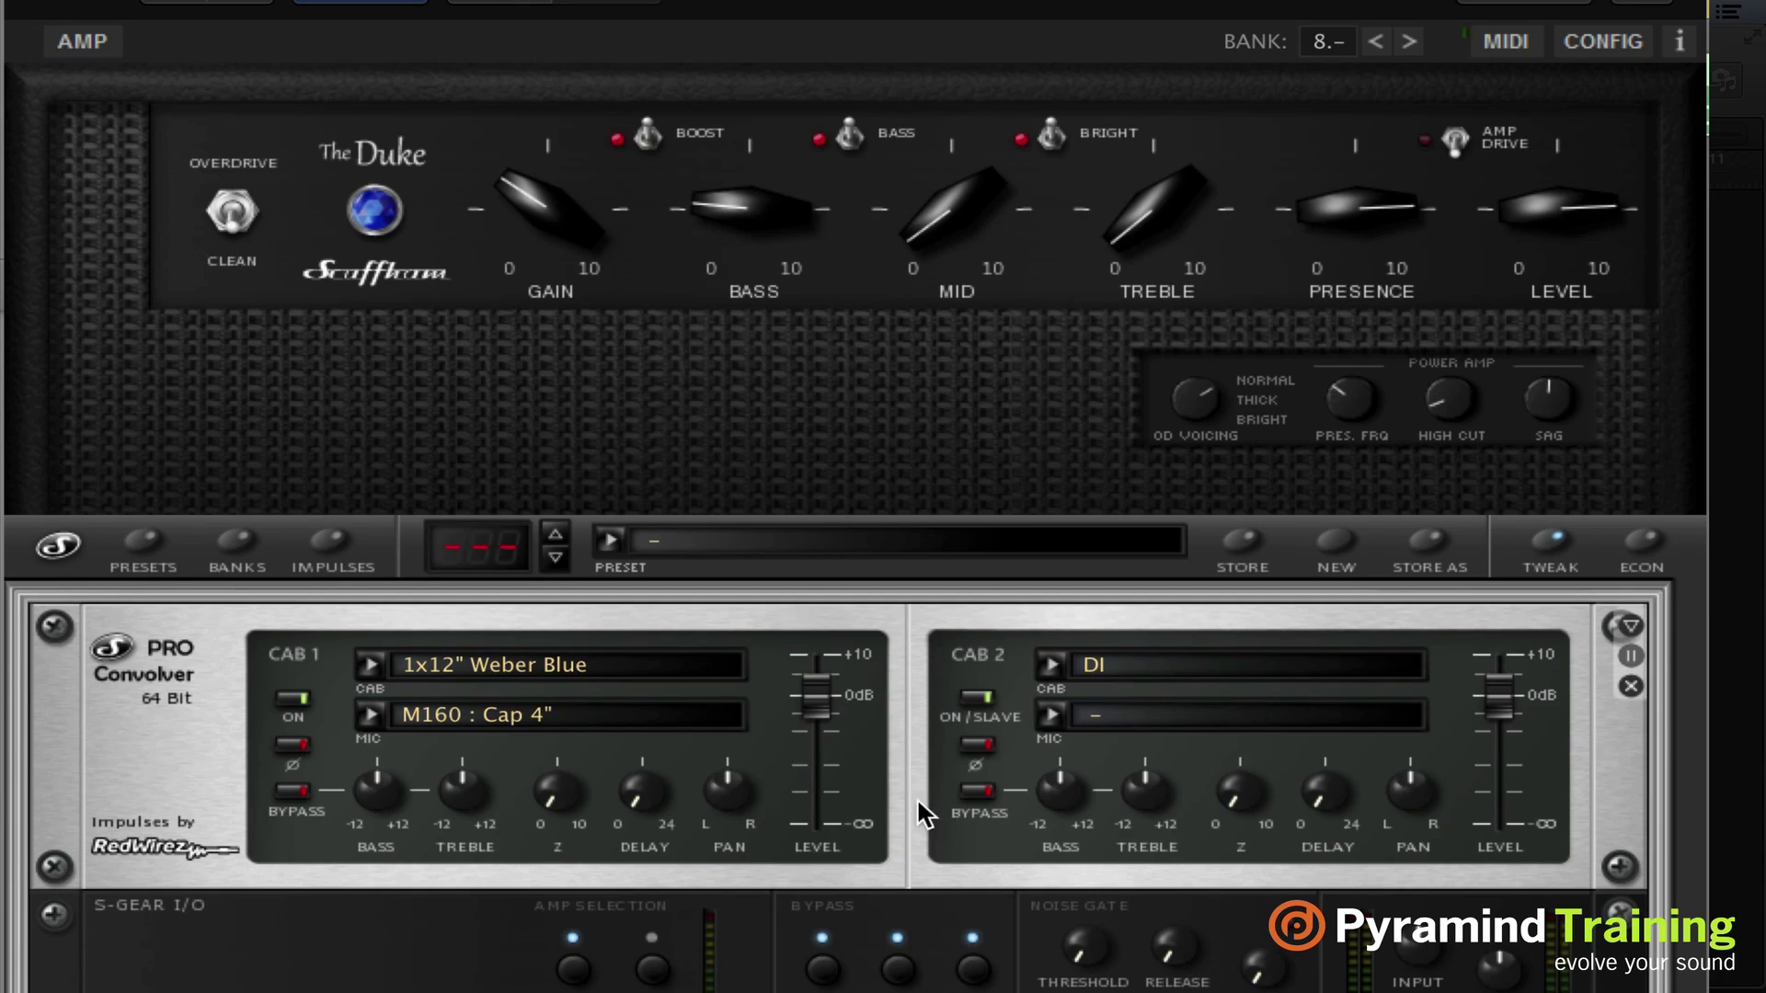
pyautogui.moveTo(1066, 816); pyautogui.dragTo(1058, 763)
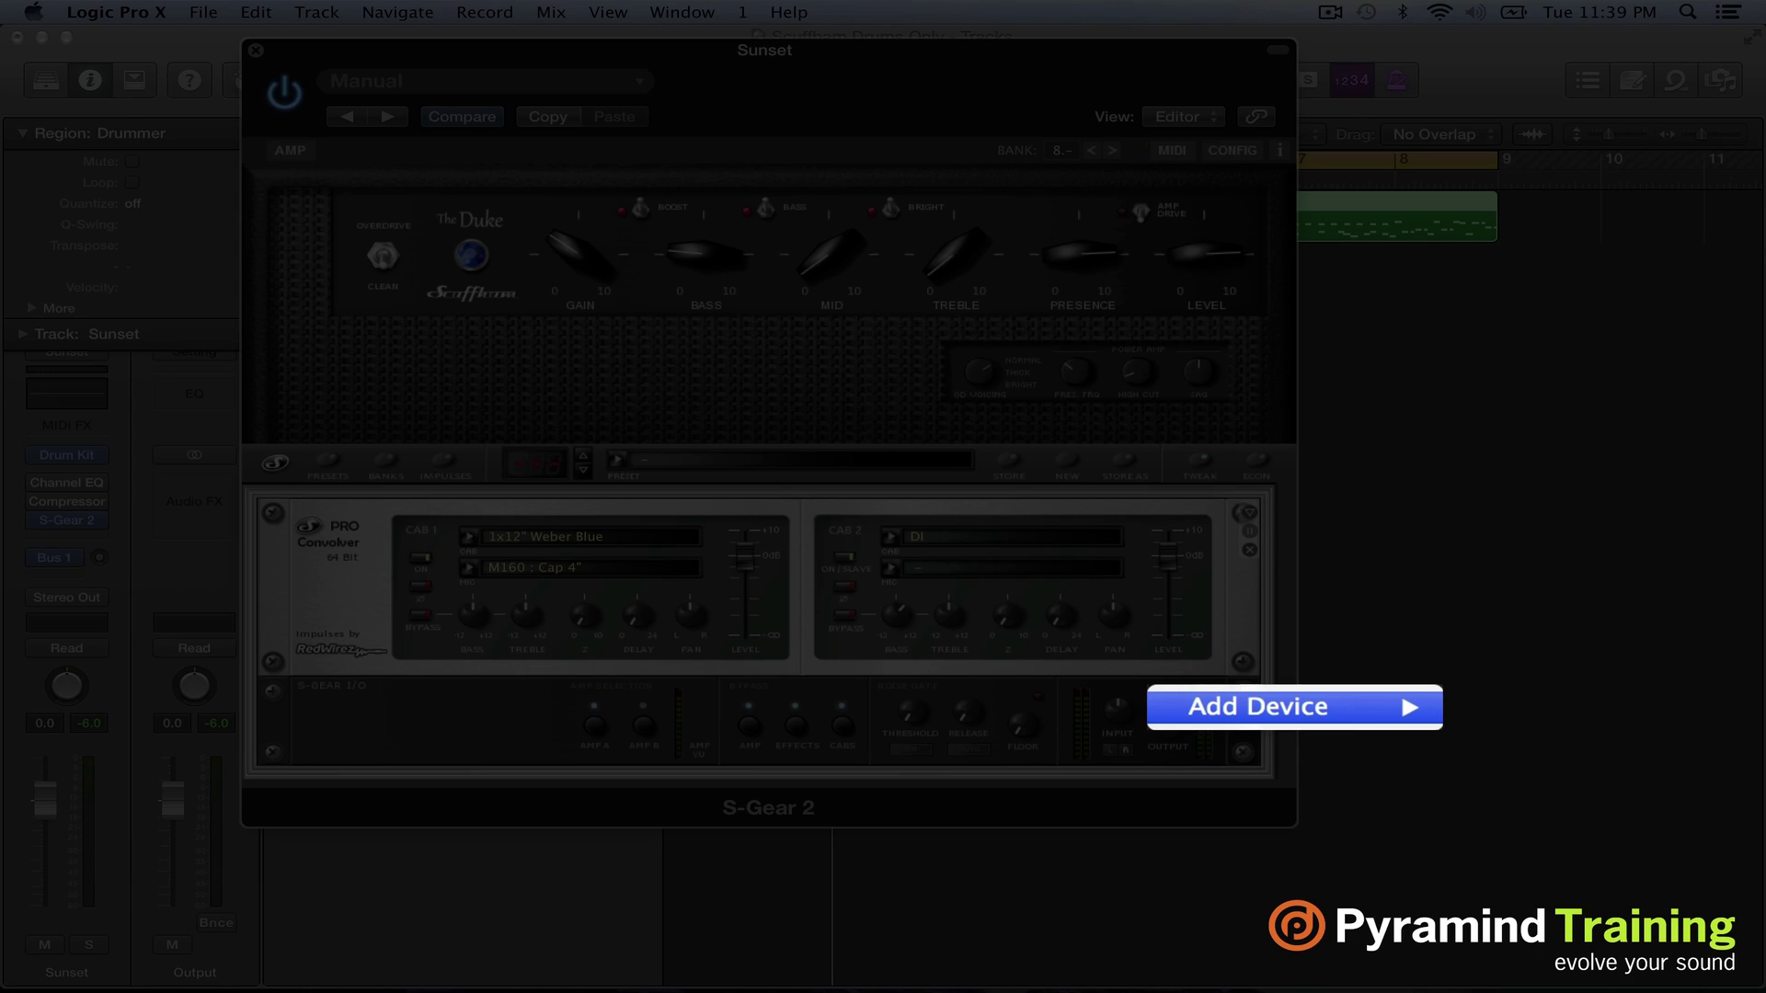
# Add a Room Thing reverb on the F05 Studio A preset and set its Mix to 23%
pyautogui.moveTo(1275, 698)
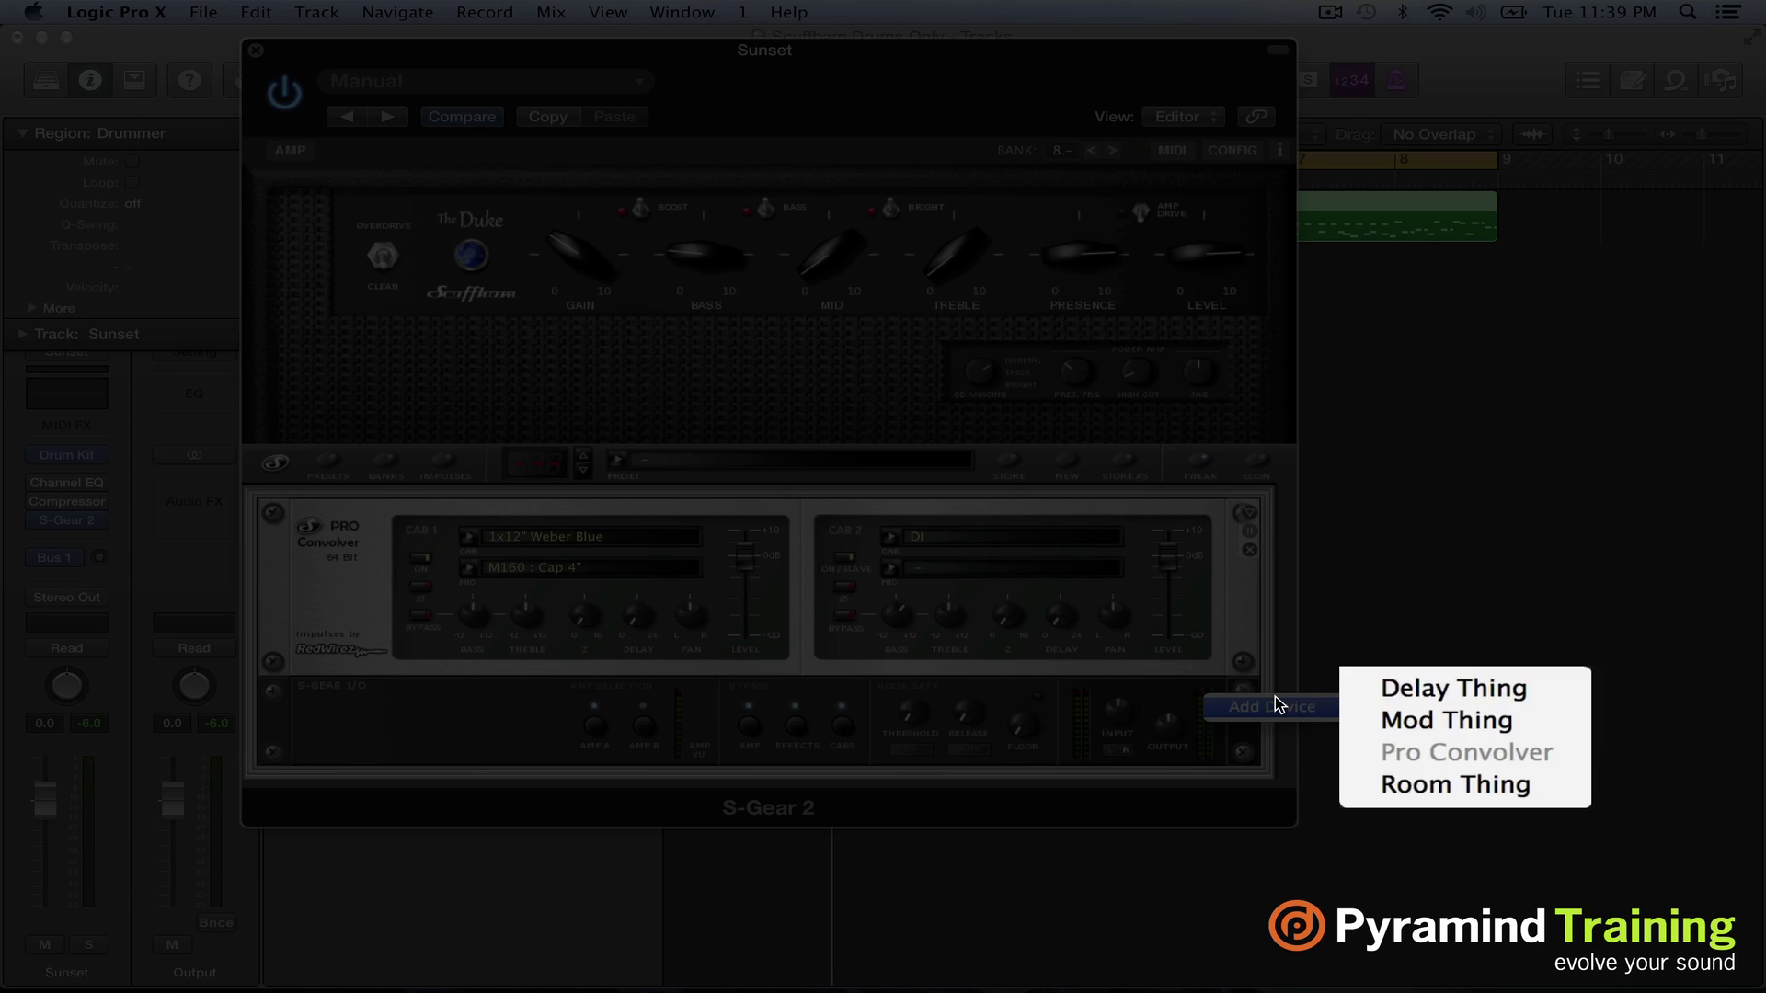
pyautogui.click(1491, 784)
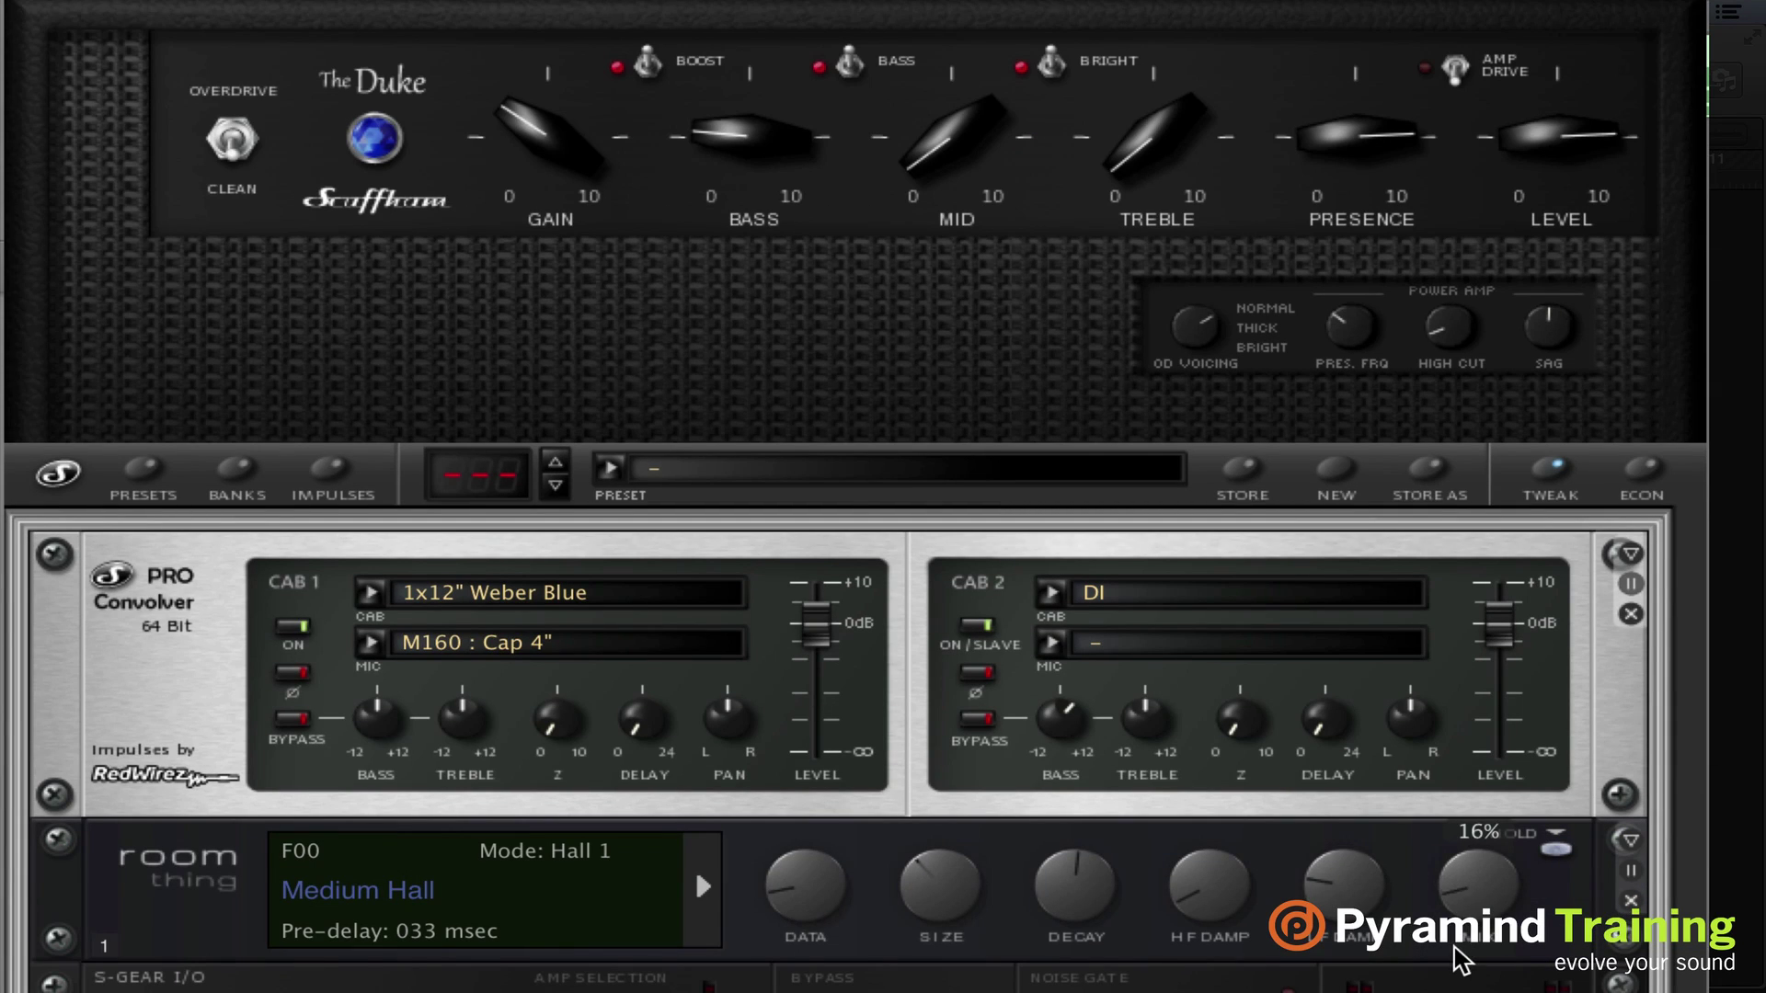
pyautogui.click(580, 910)
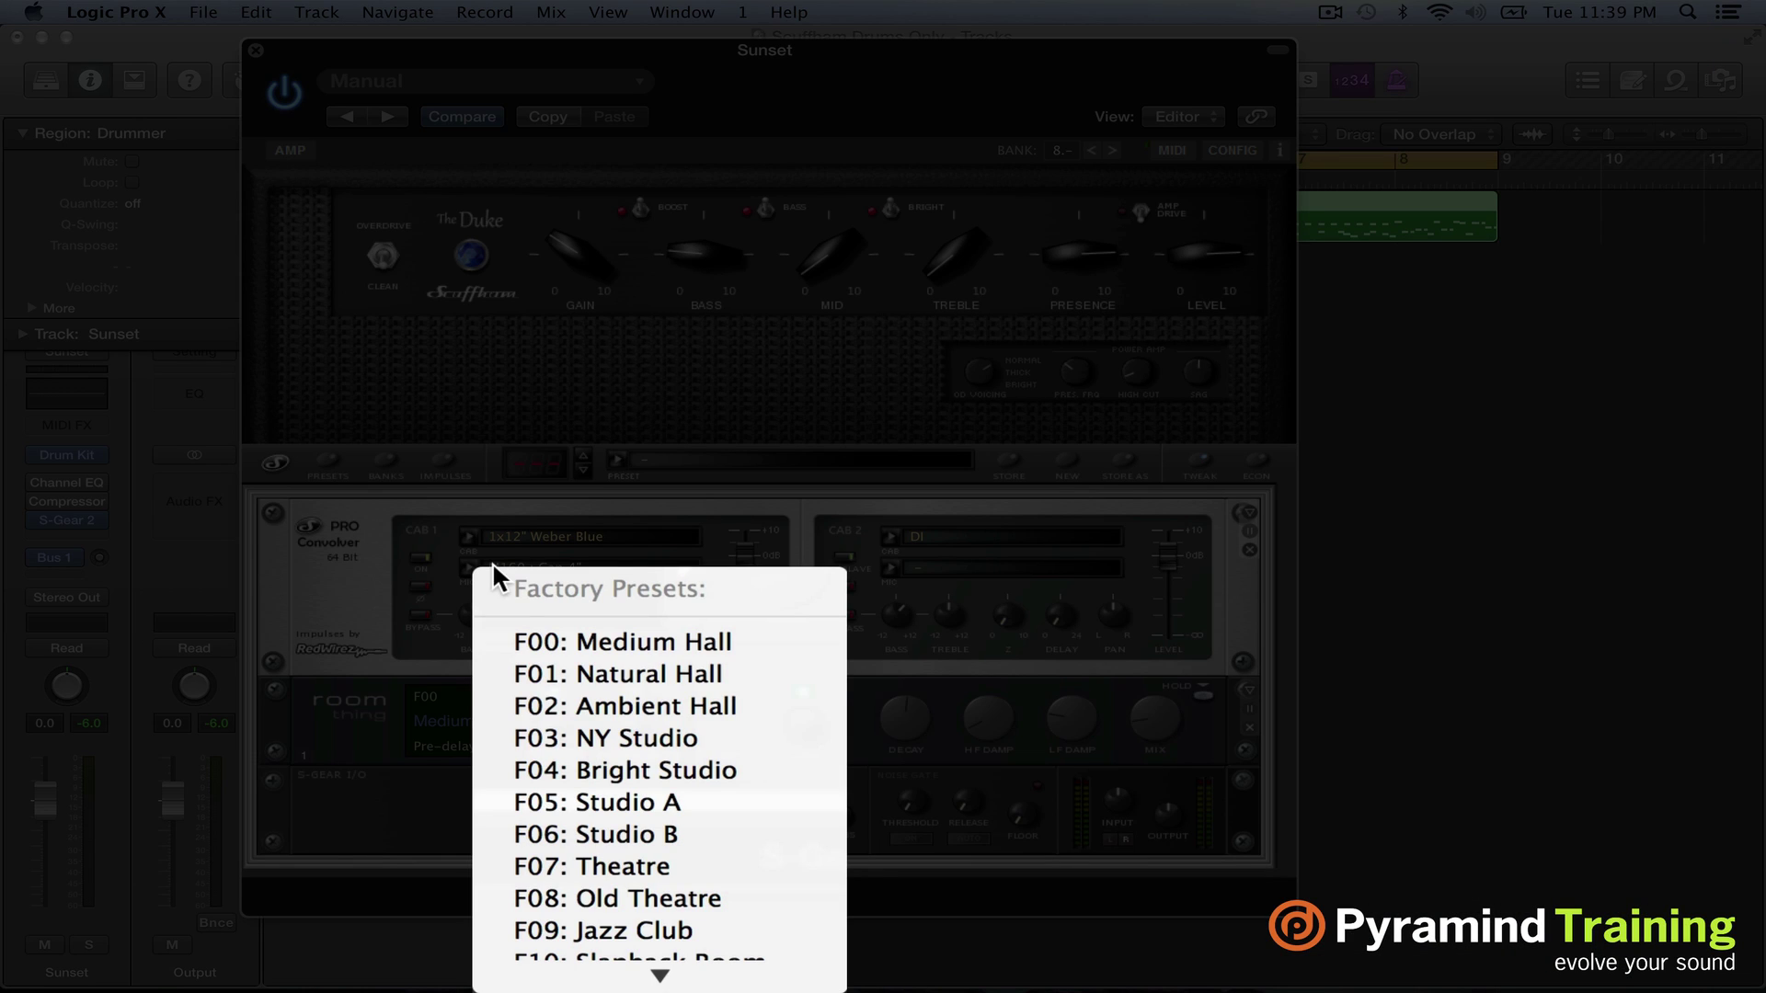
pyautogui.click(673, 801)
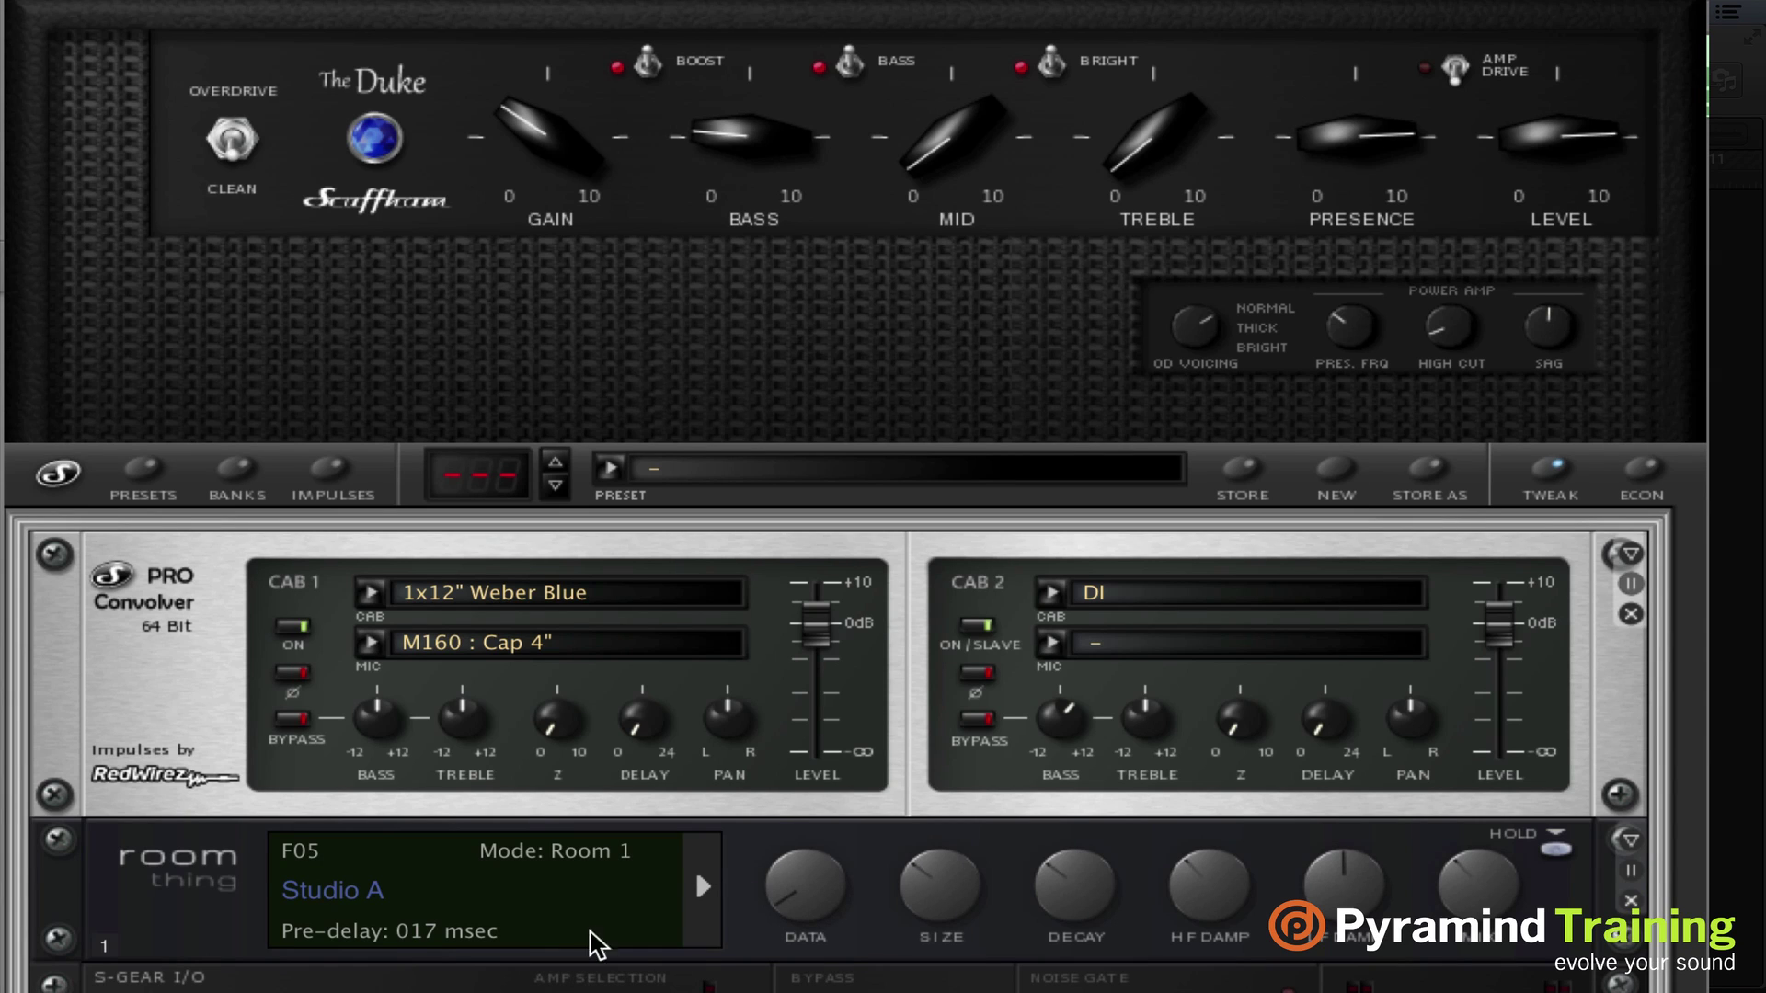
pyautogui.moveTo(1477, 909); pyautogui.dragTo(1474, 977)
pyautogui.moveTo(1459, 881); pyautogui.dragTo(1352, 859)
# Change the room reverb to F00 Medium Hall at 17% Mix and raise Cab 2's Level fader
pyautogui.click(545, 897)
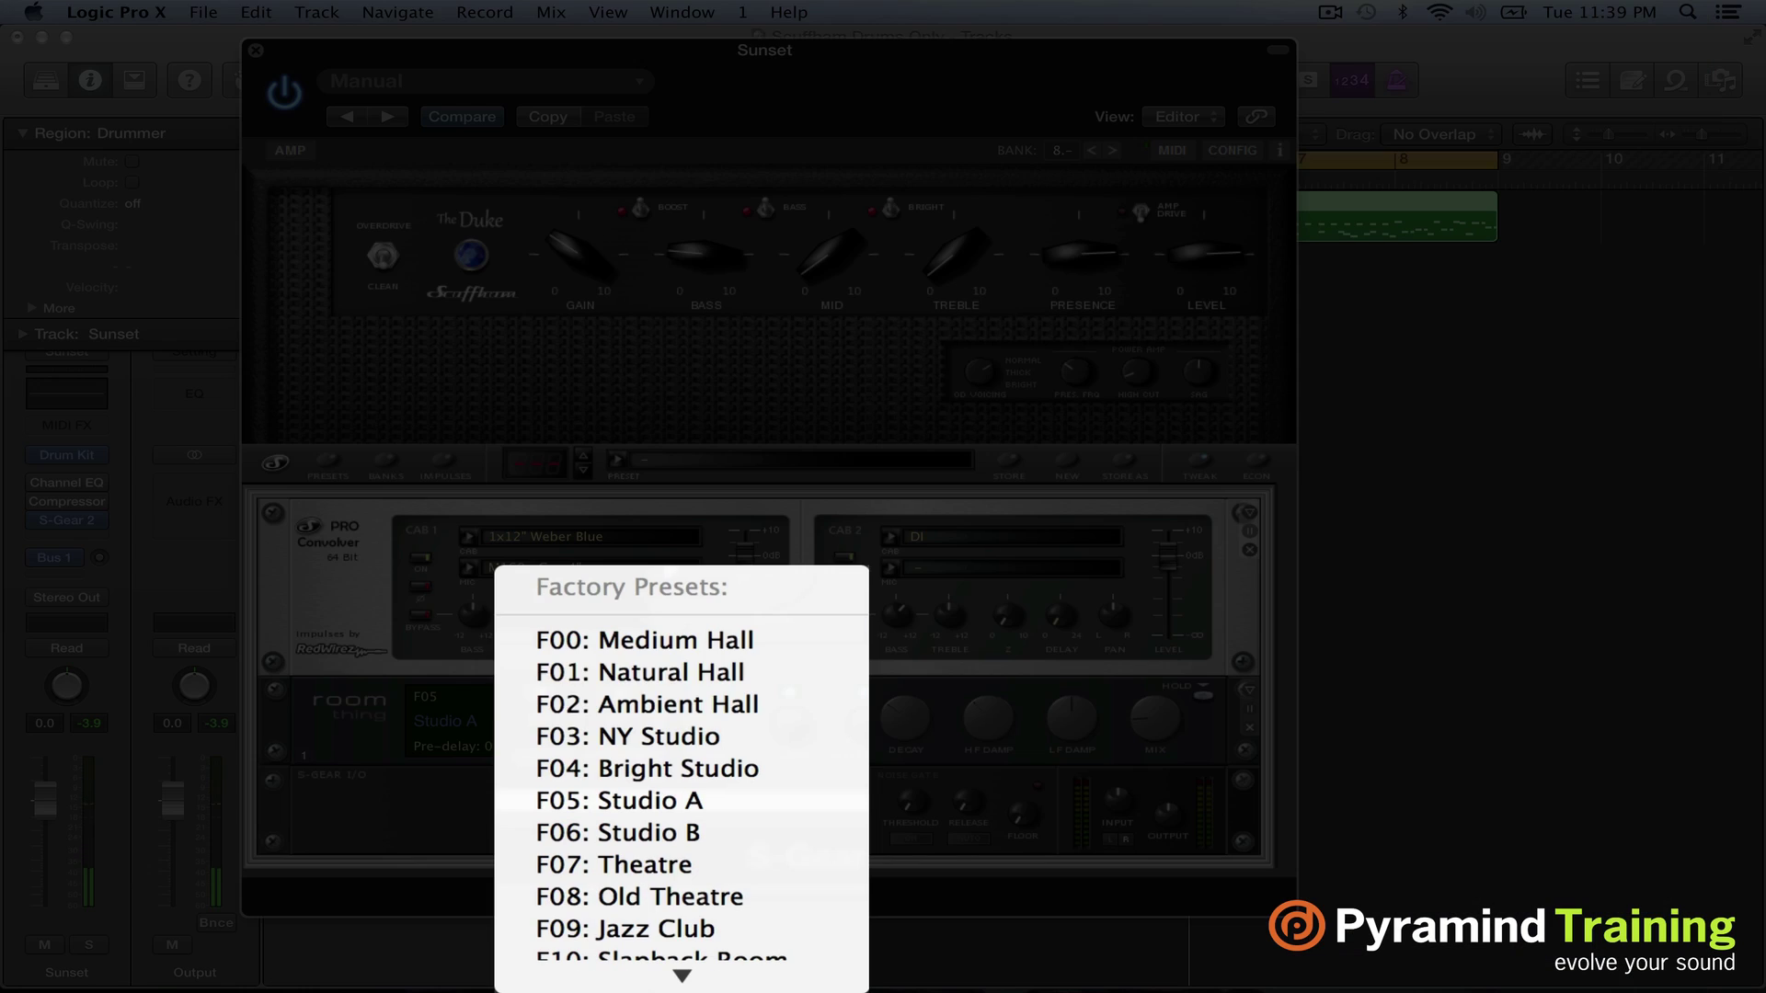
pyautogui.click(699, 646)
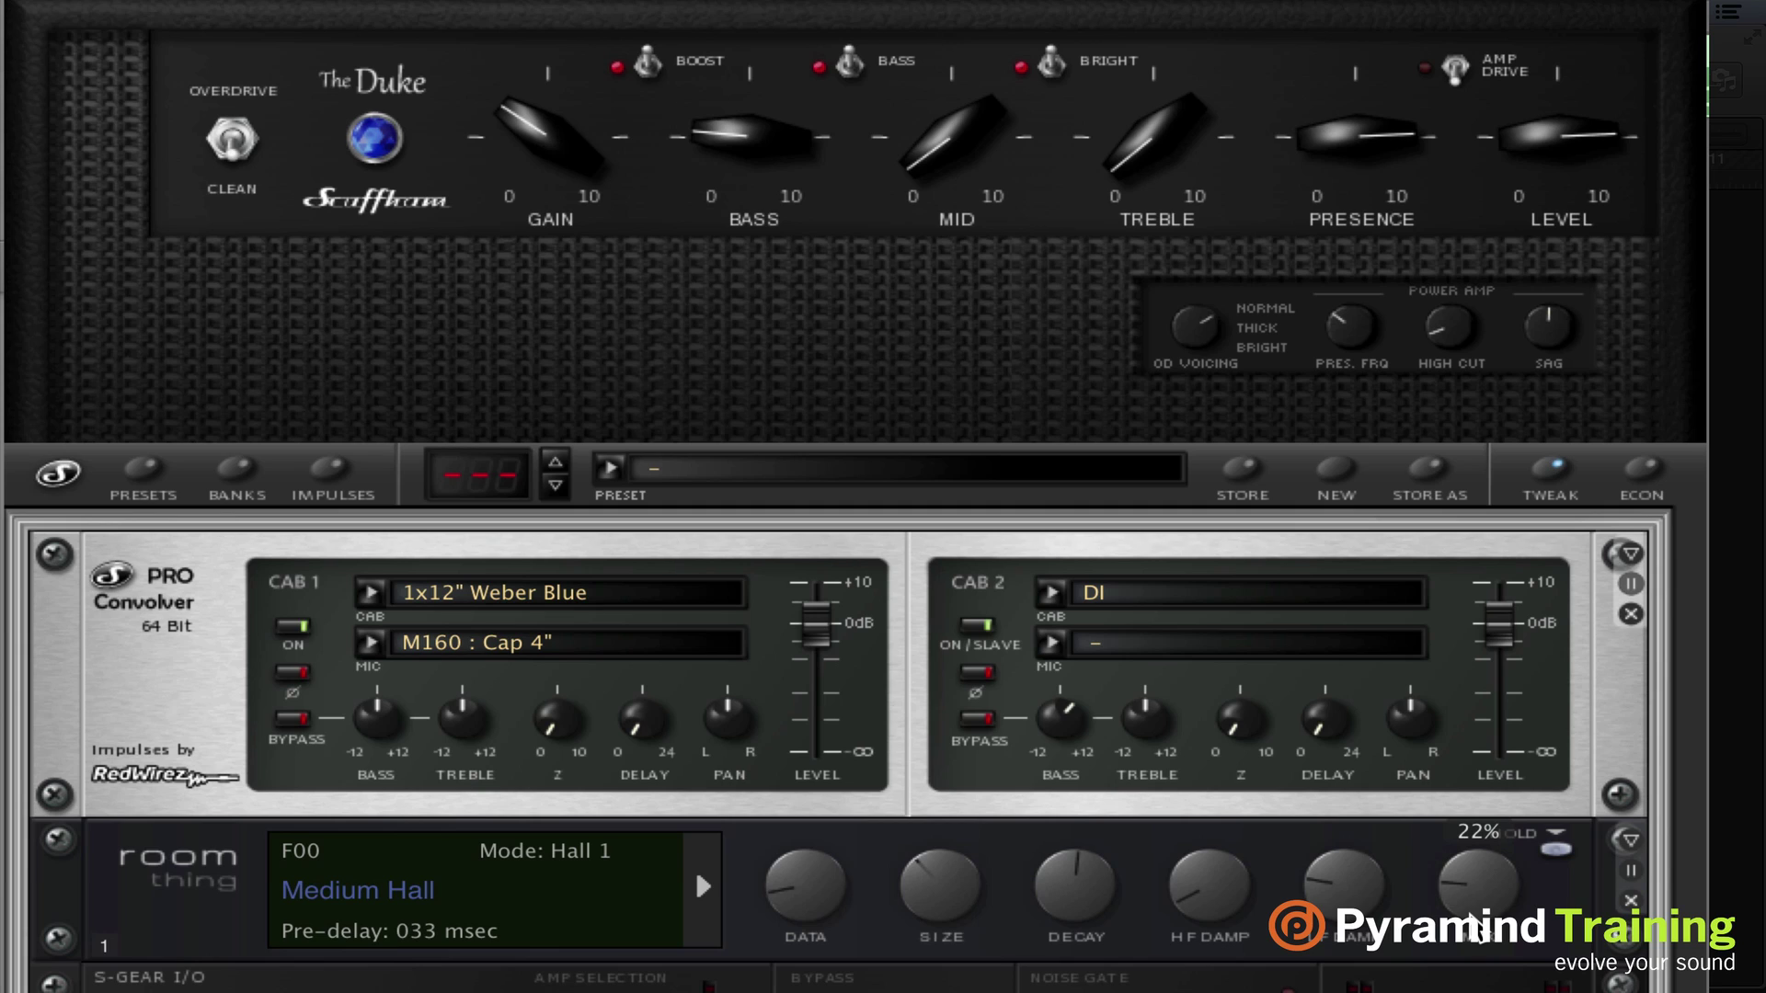
pyautogui.moveTo(1466, 892); pyautogui.dragTo(1466, 909)
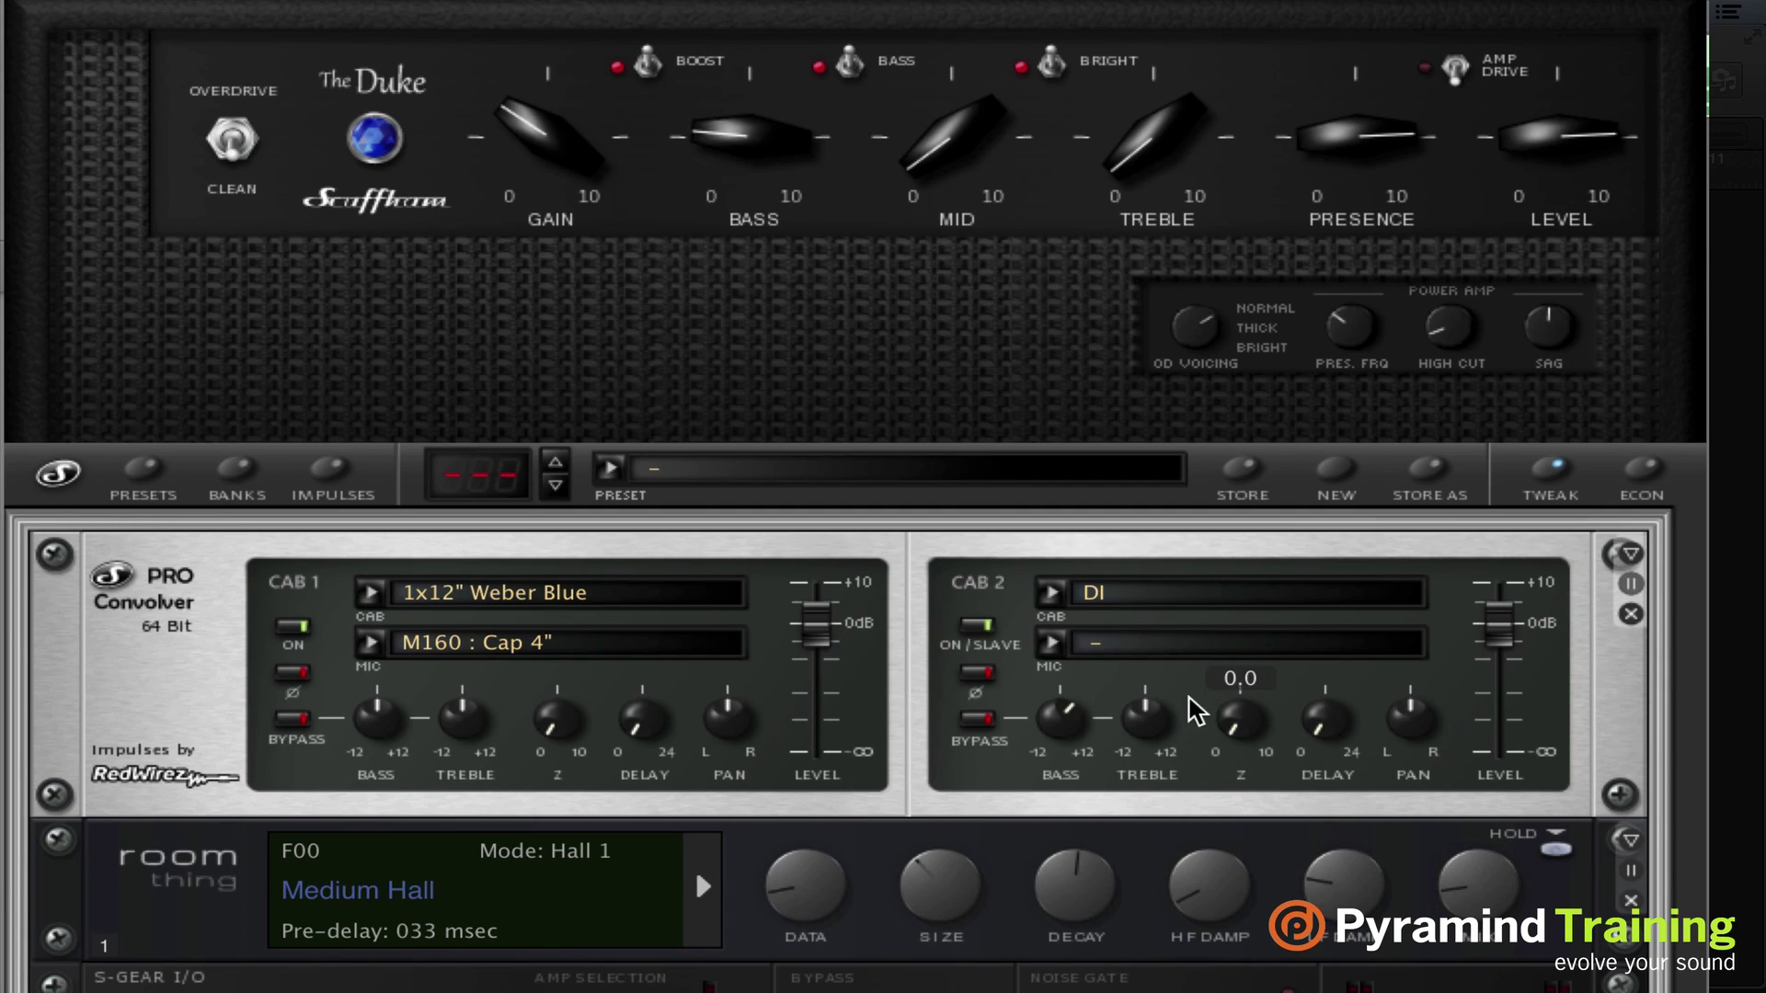
pyautogui.moveTo(1500, 633)
pyautogui.mouseDown()
pyautogui.moveTo(1499, 659)
pyautogui.moveTo(1498, 591)
pyautogui.moveTo(1503, 610)
pyautogui.mouseUp()
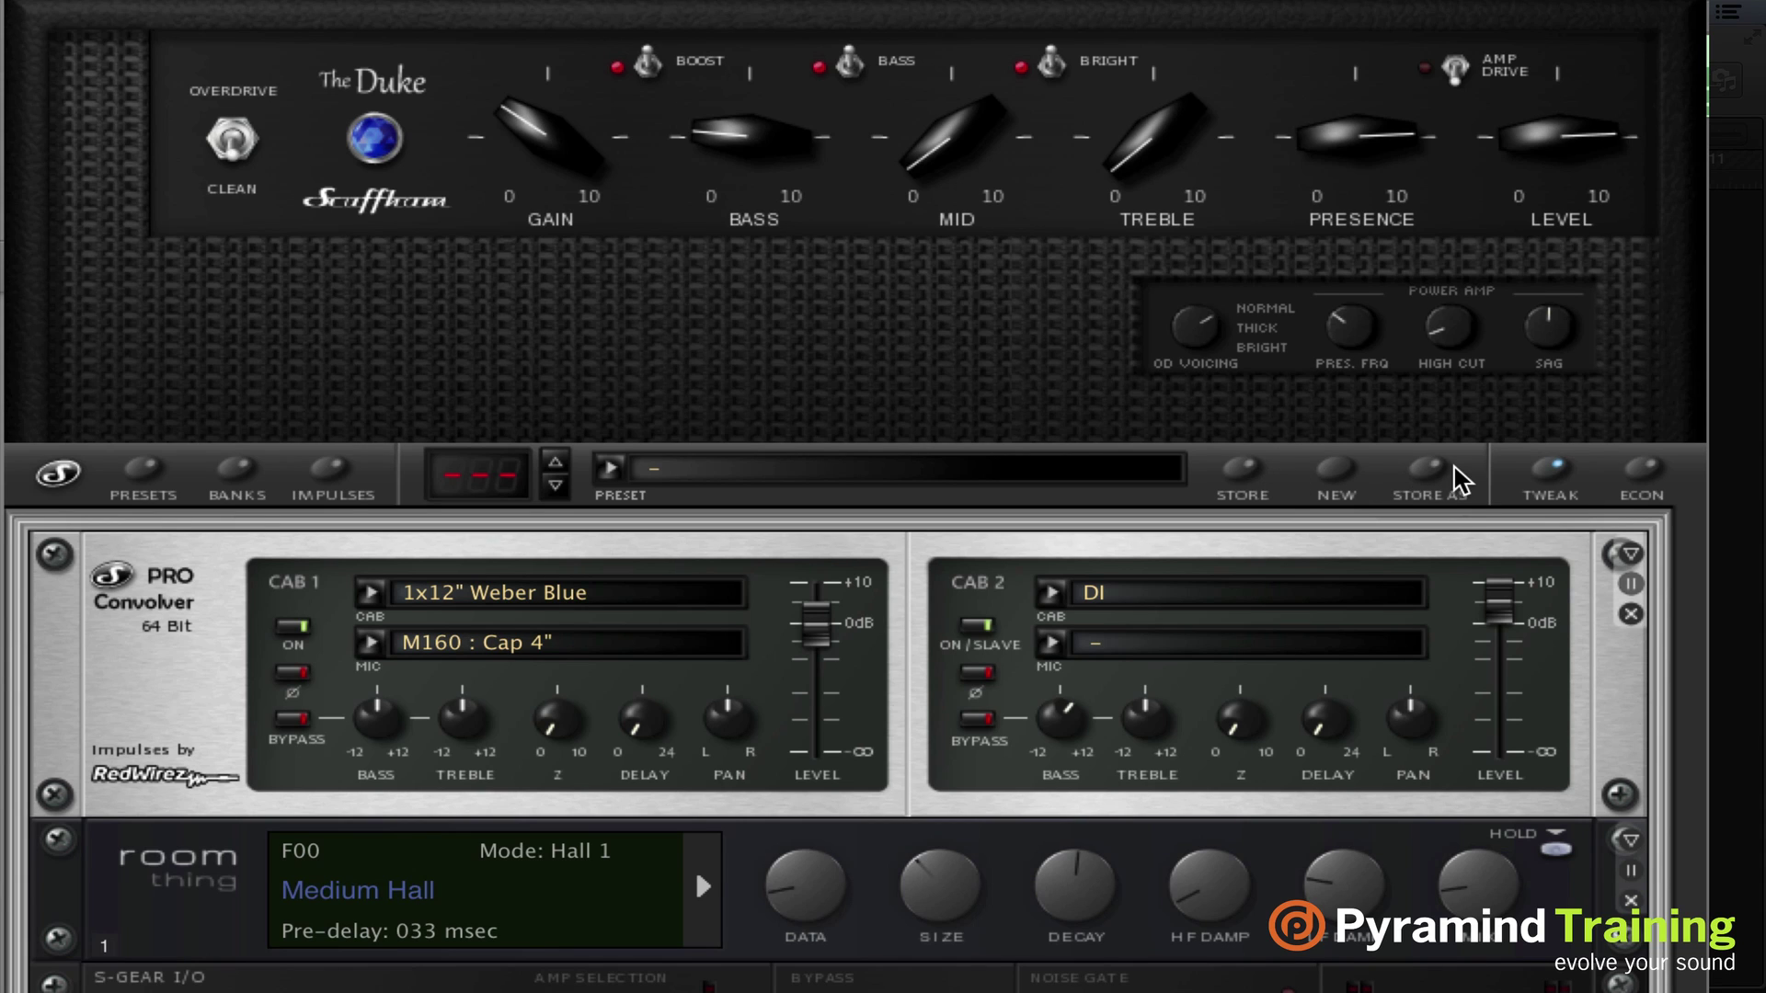
pyautogui.click(1031, 469)
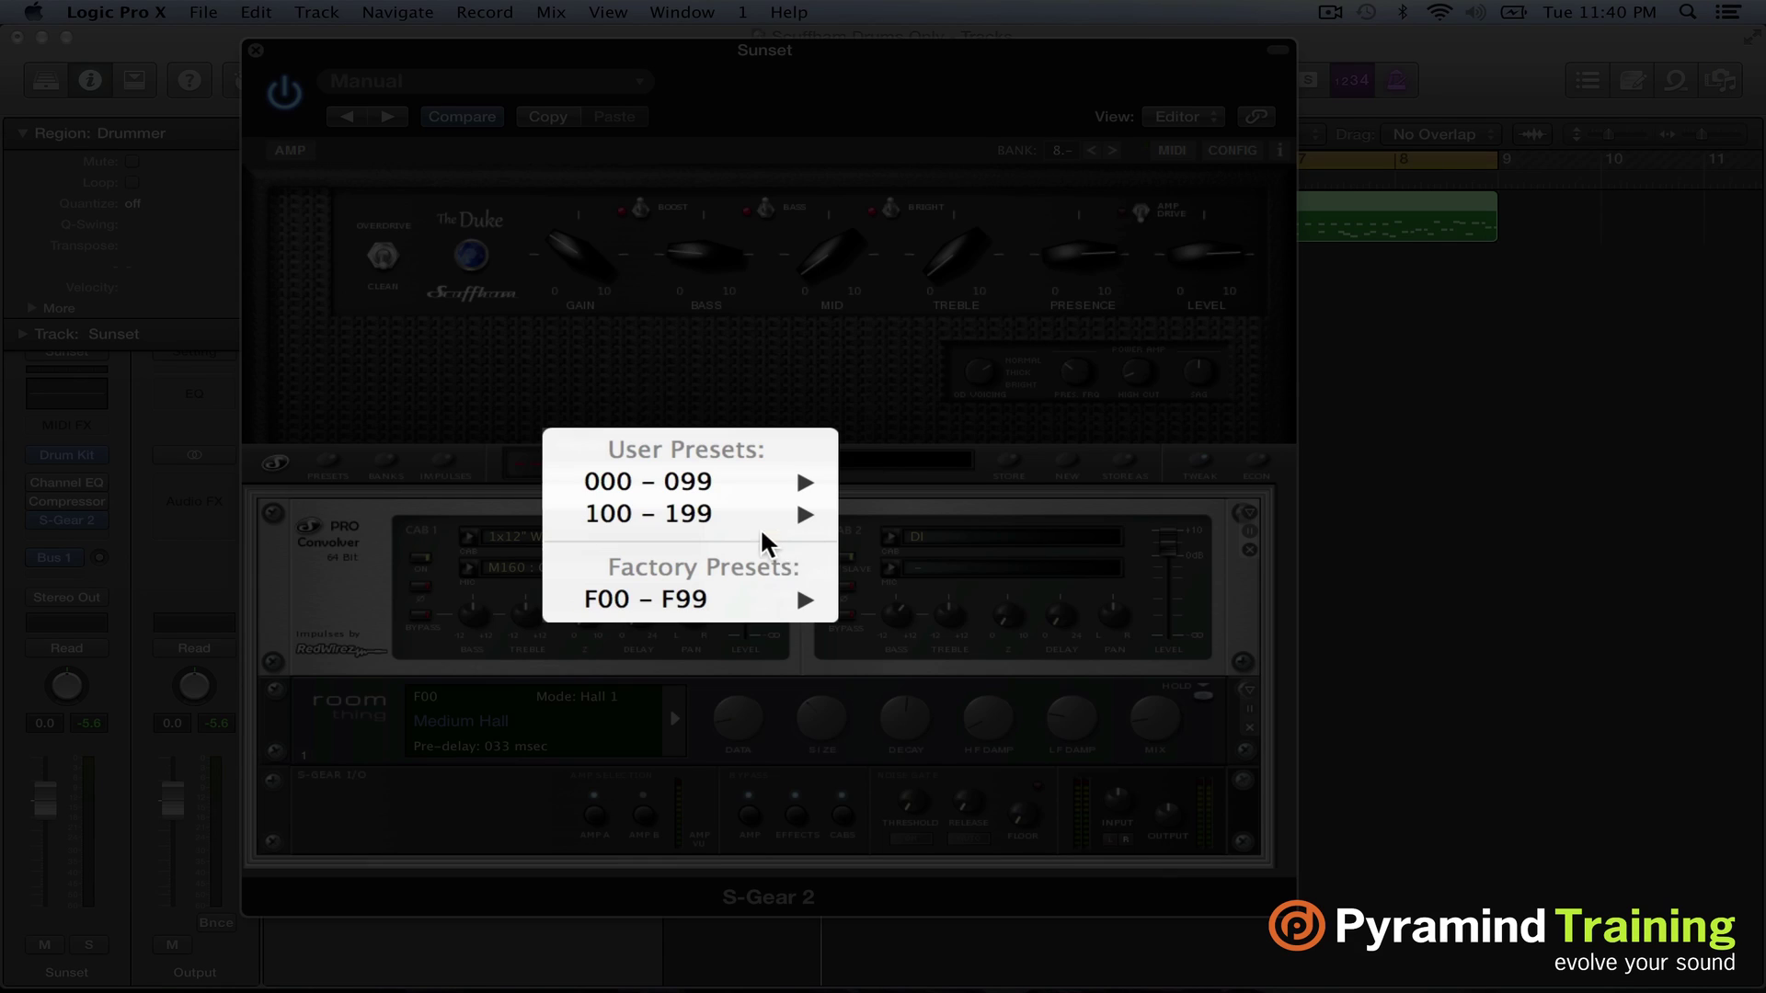
# Load S-Gear 2 preset 105: Drums and raise the amp GAIN to about 3.1
pyautogui.moveTo(727, 517)
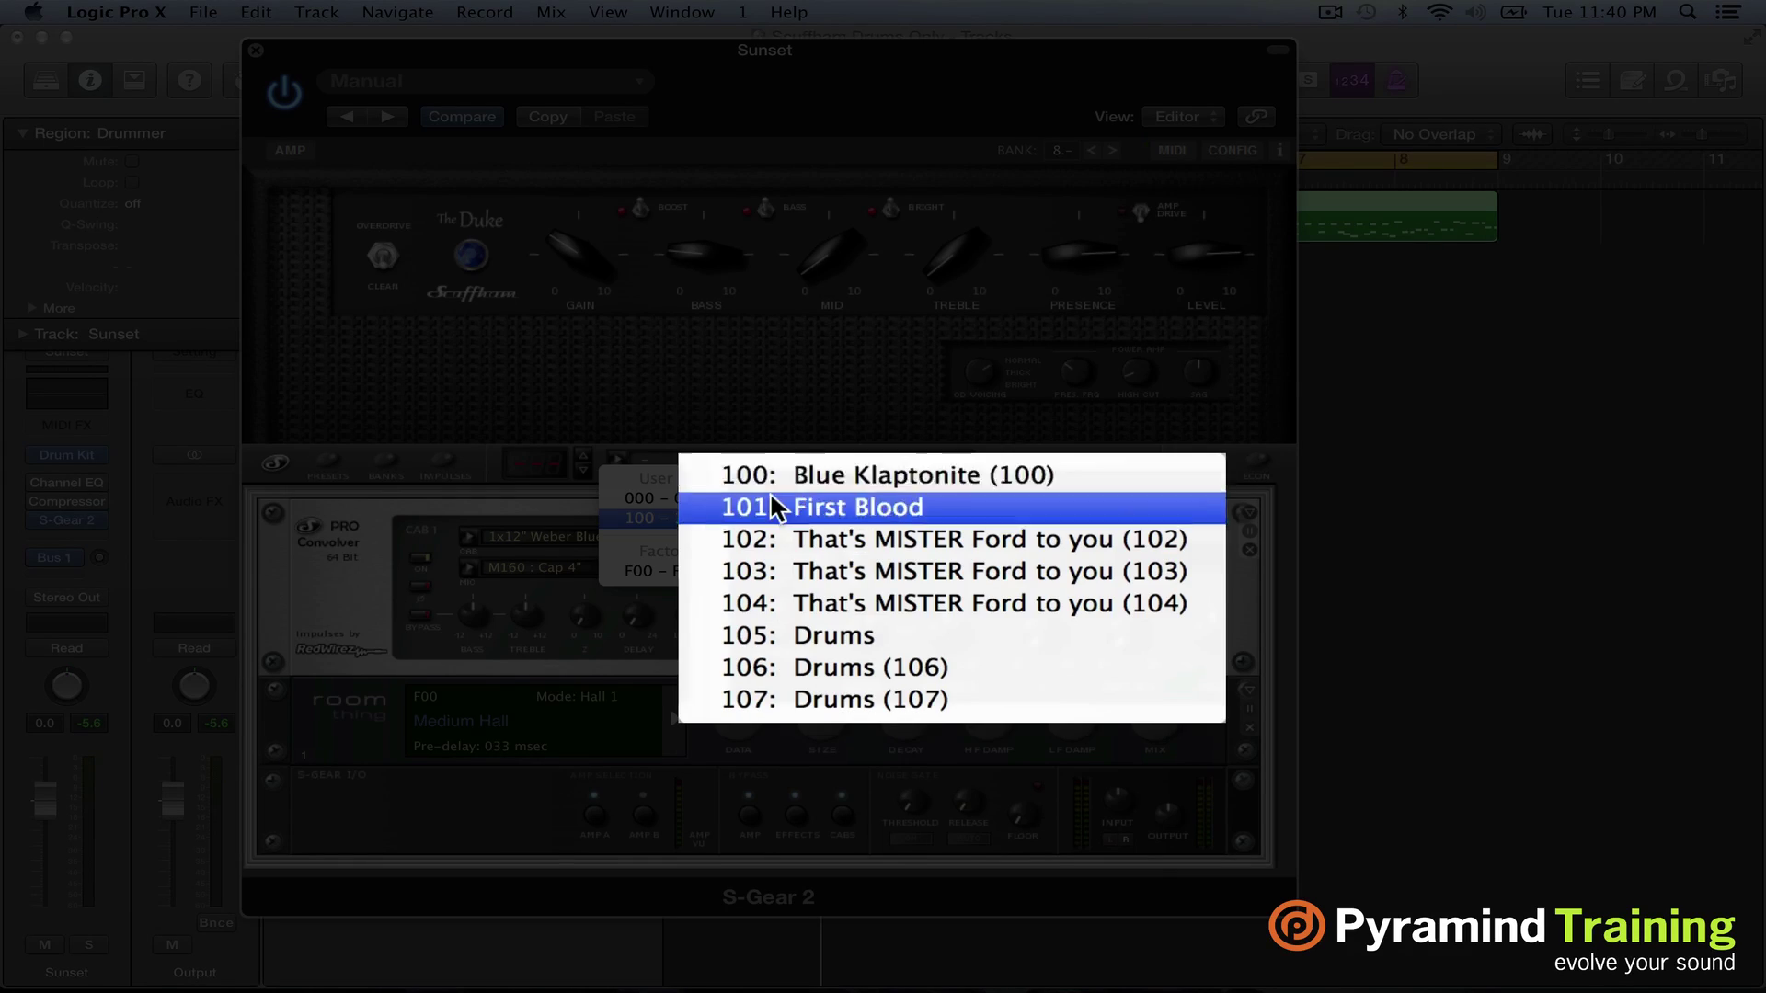
pyautogui.click(880, 635)
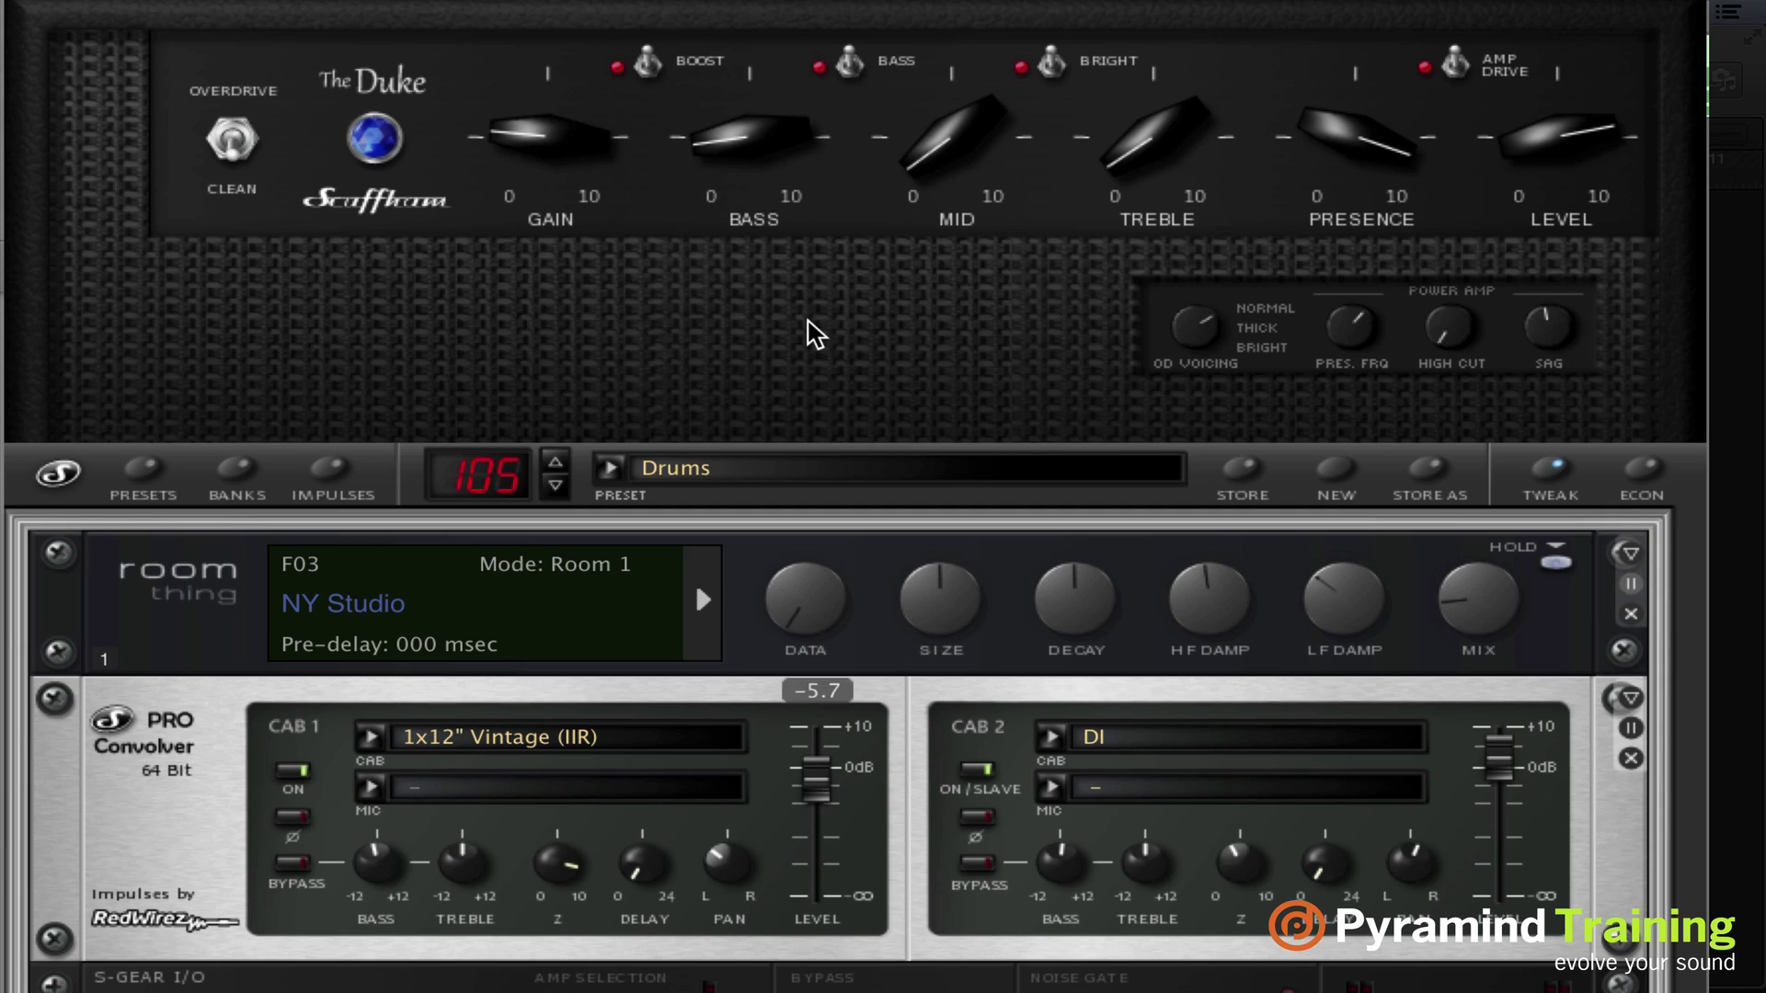
pyautogui.moveTo(497, 148); pyautogui.dragTo(503, 112)
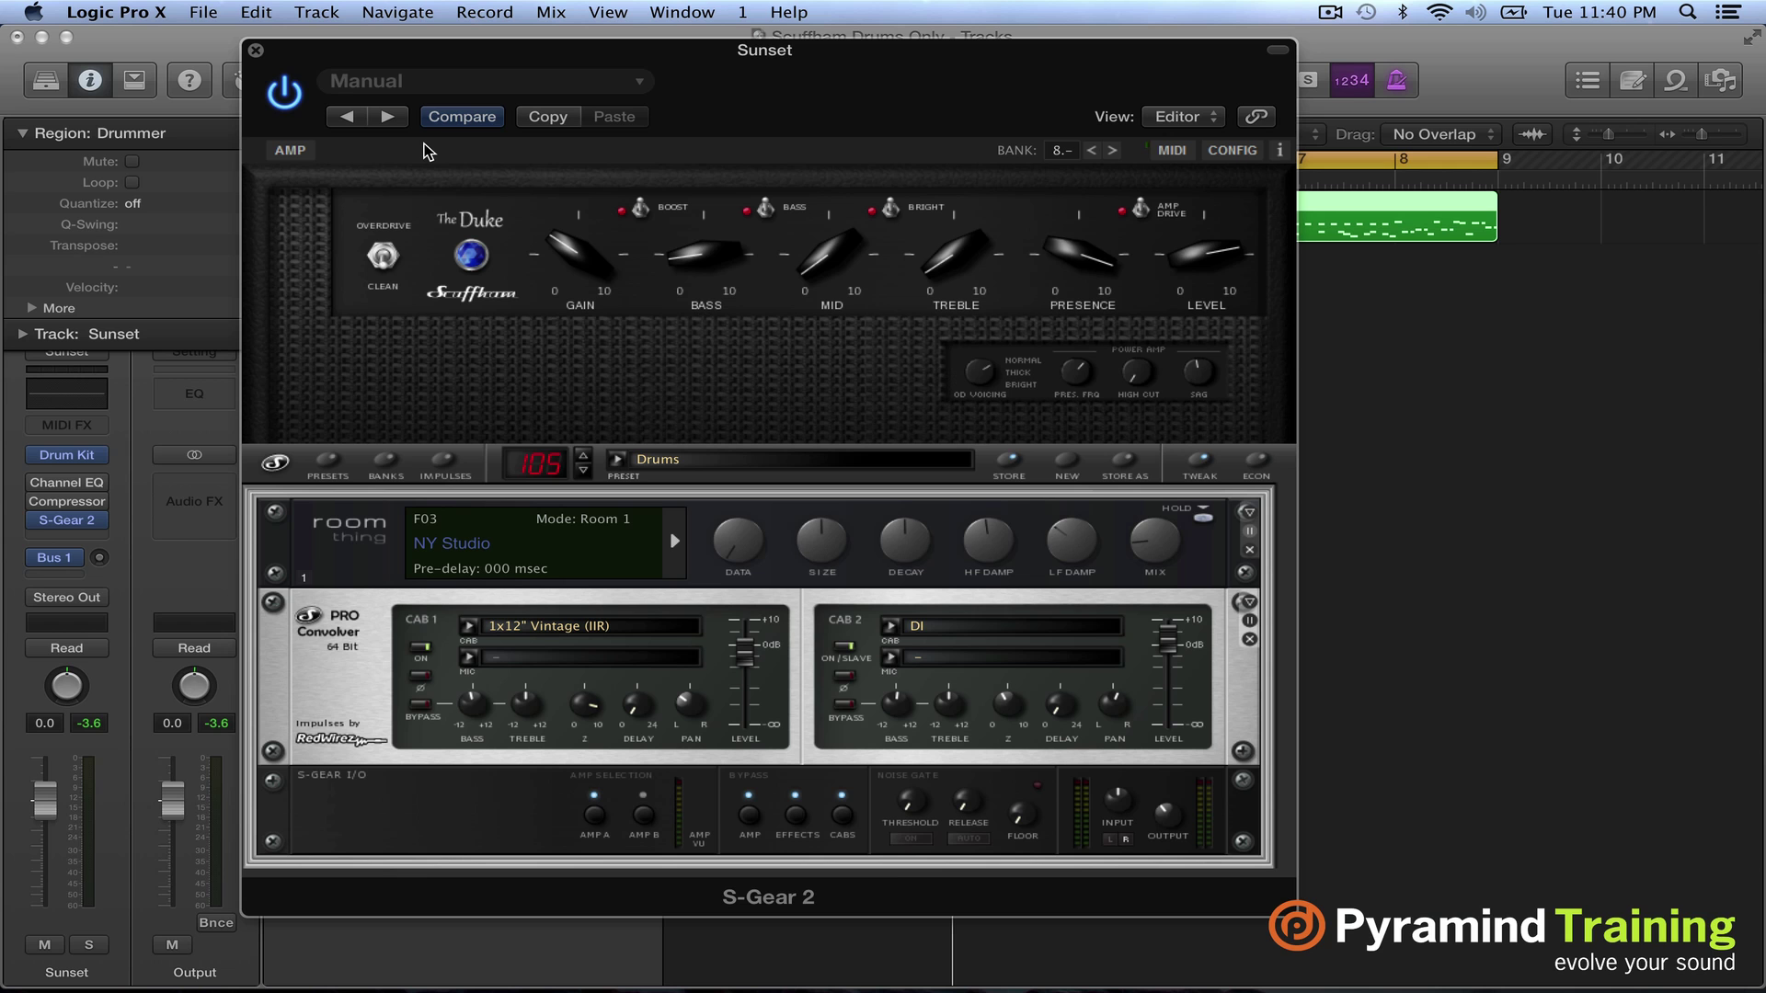
# Create a duplicate Sunset track and copy the Drummer region onto track 2
pyautogui.click(256, 49)
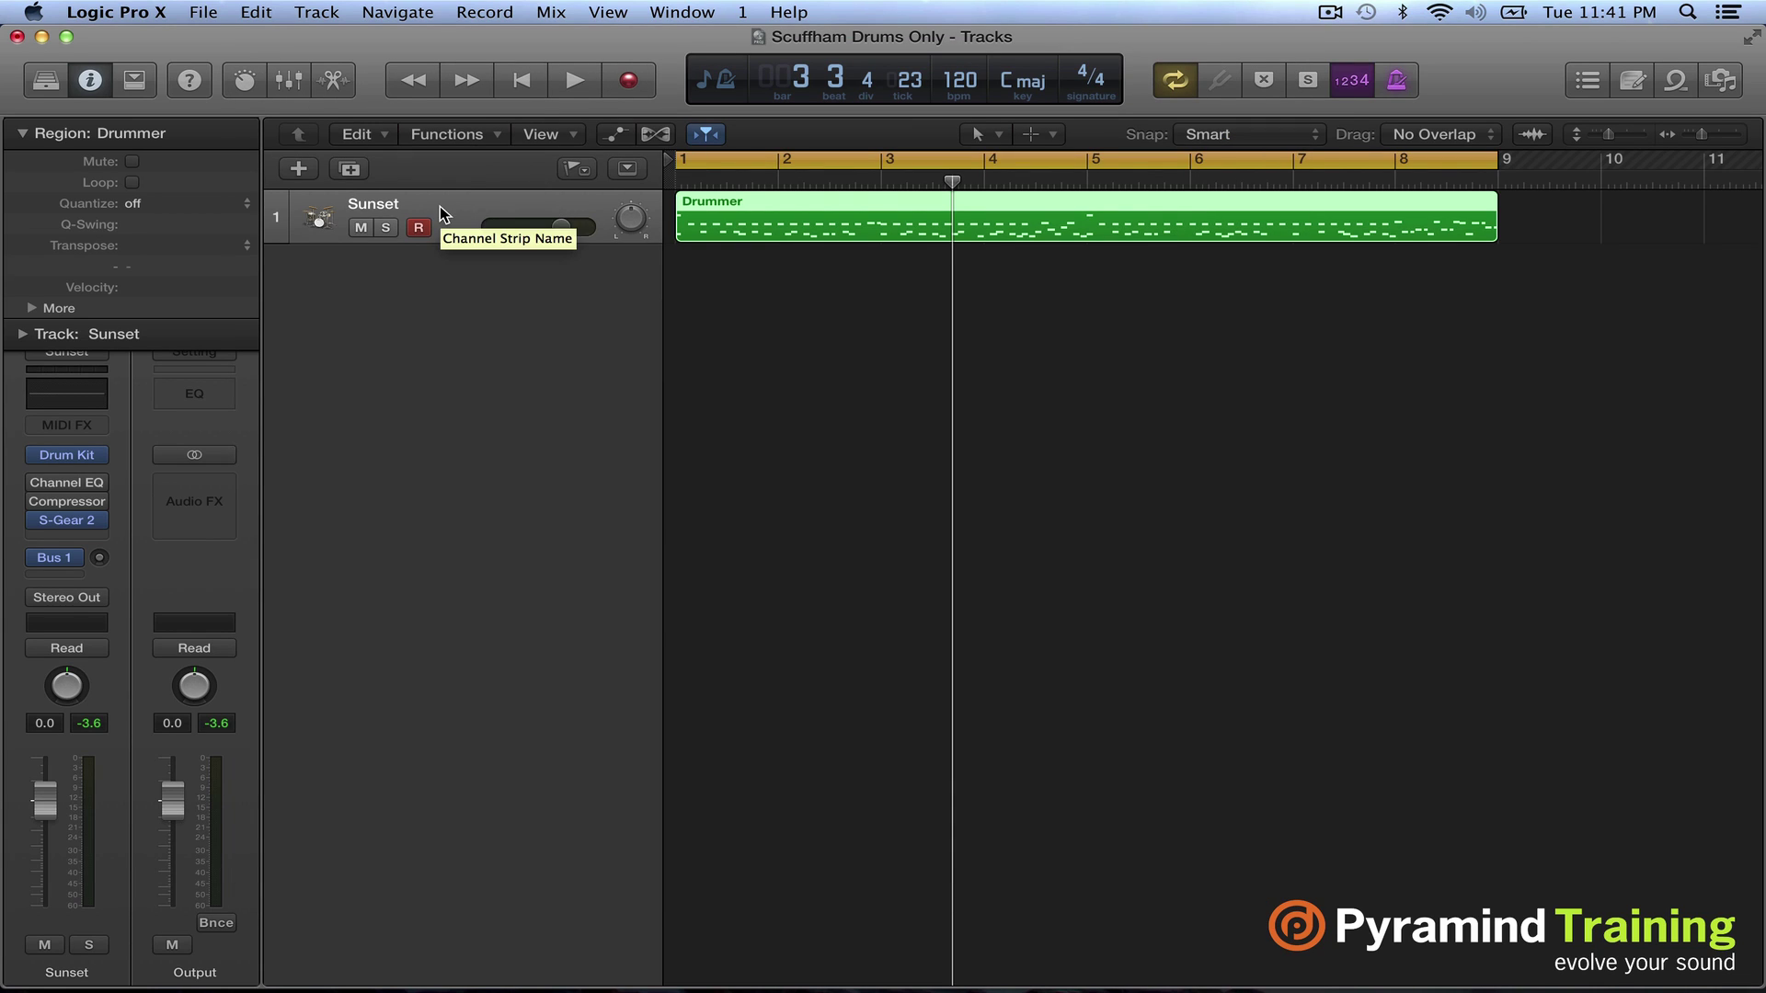
pyautogui.click(348, 170)
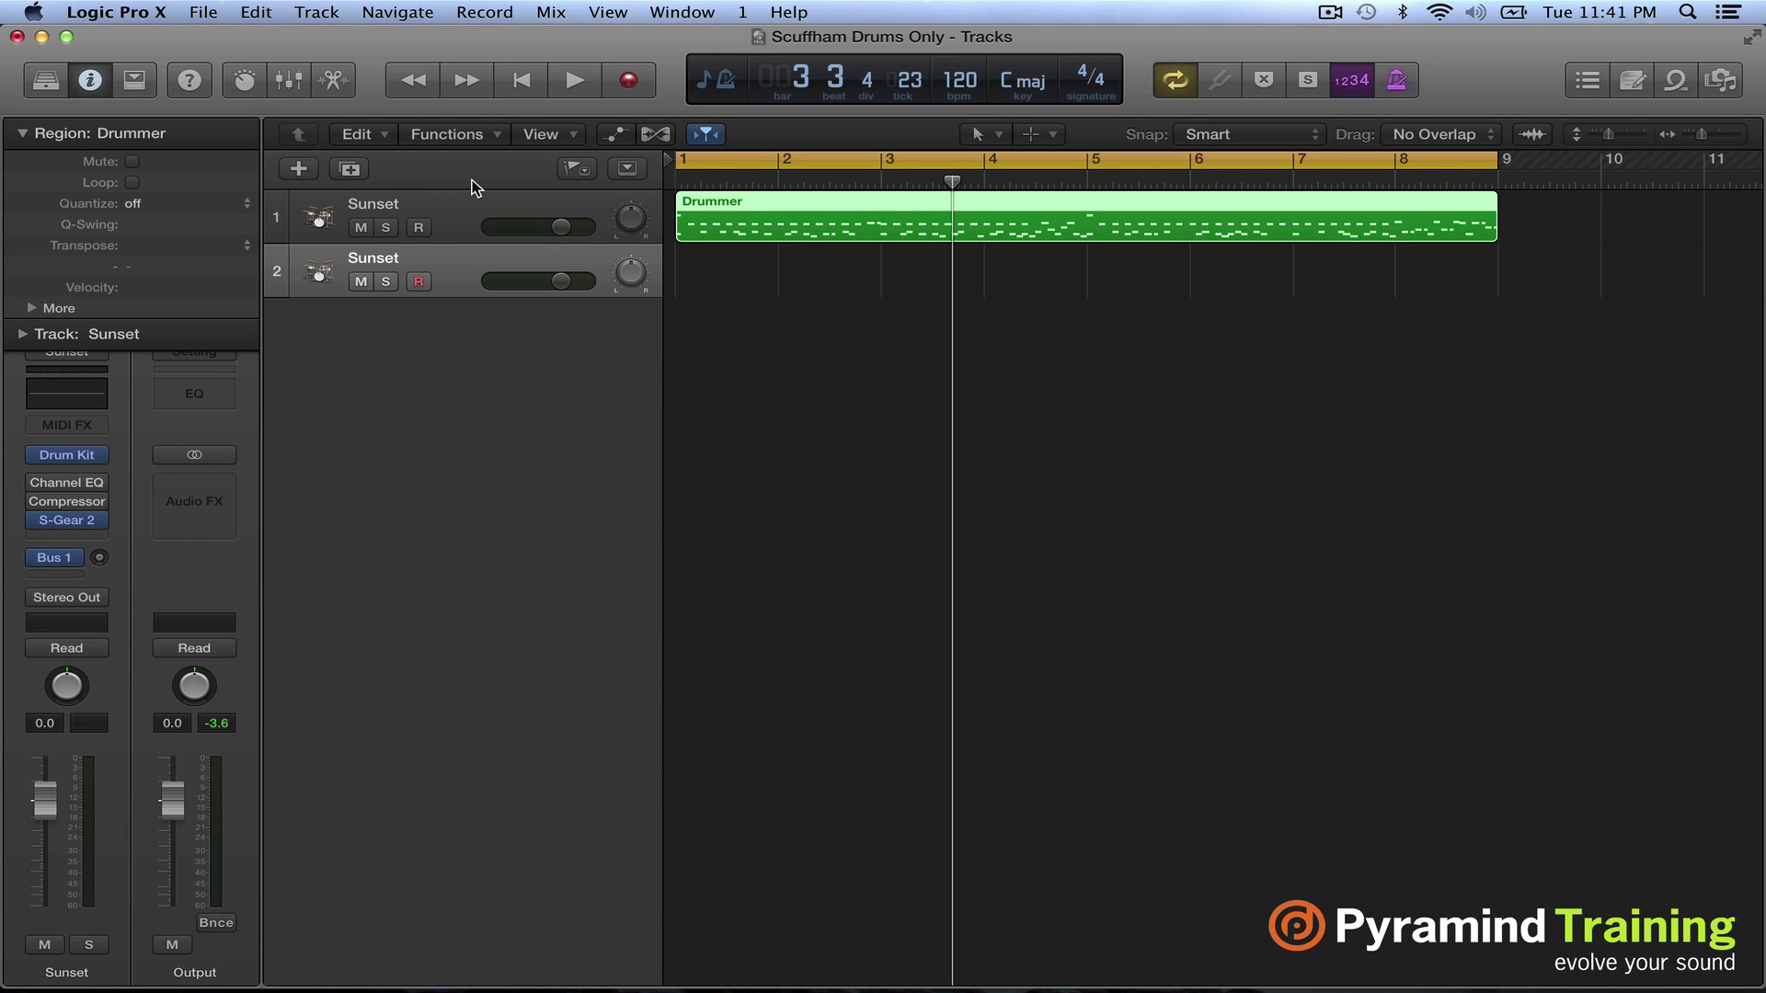
pyautogui.moveTo(819, 211); pyautogui.dragTo(821, 266)
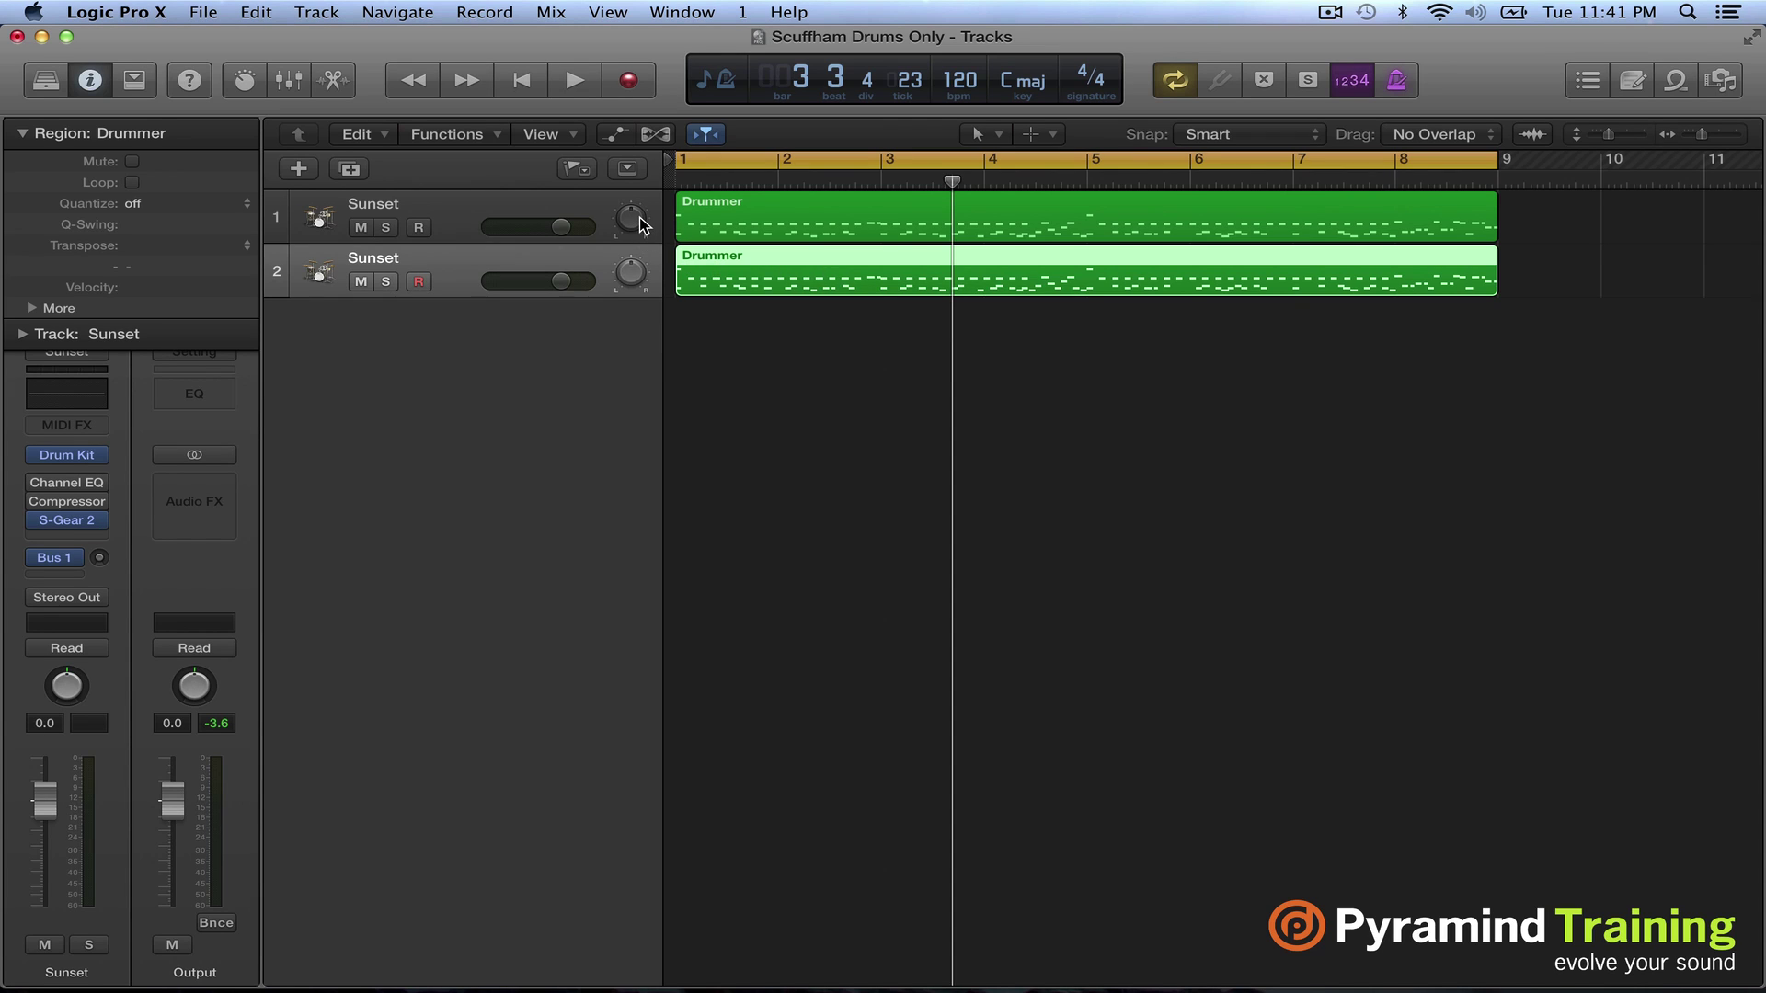
# Pan track 1 to +46 and track 2 to -64, then play from bar 1
pyautogui.moveTo(642, 226); pyautogui.dragTo(641, 202)
pyautogui.moveTo(633, 273); pyautogui.dragTo(671, 485)
pyautogui.click(521, 82)
pyautogui.press('space')
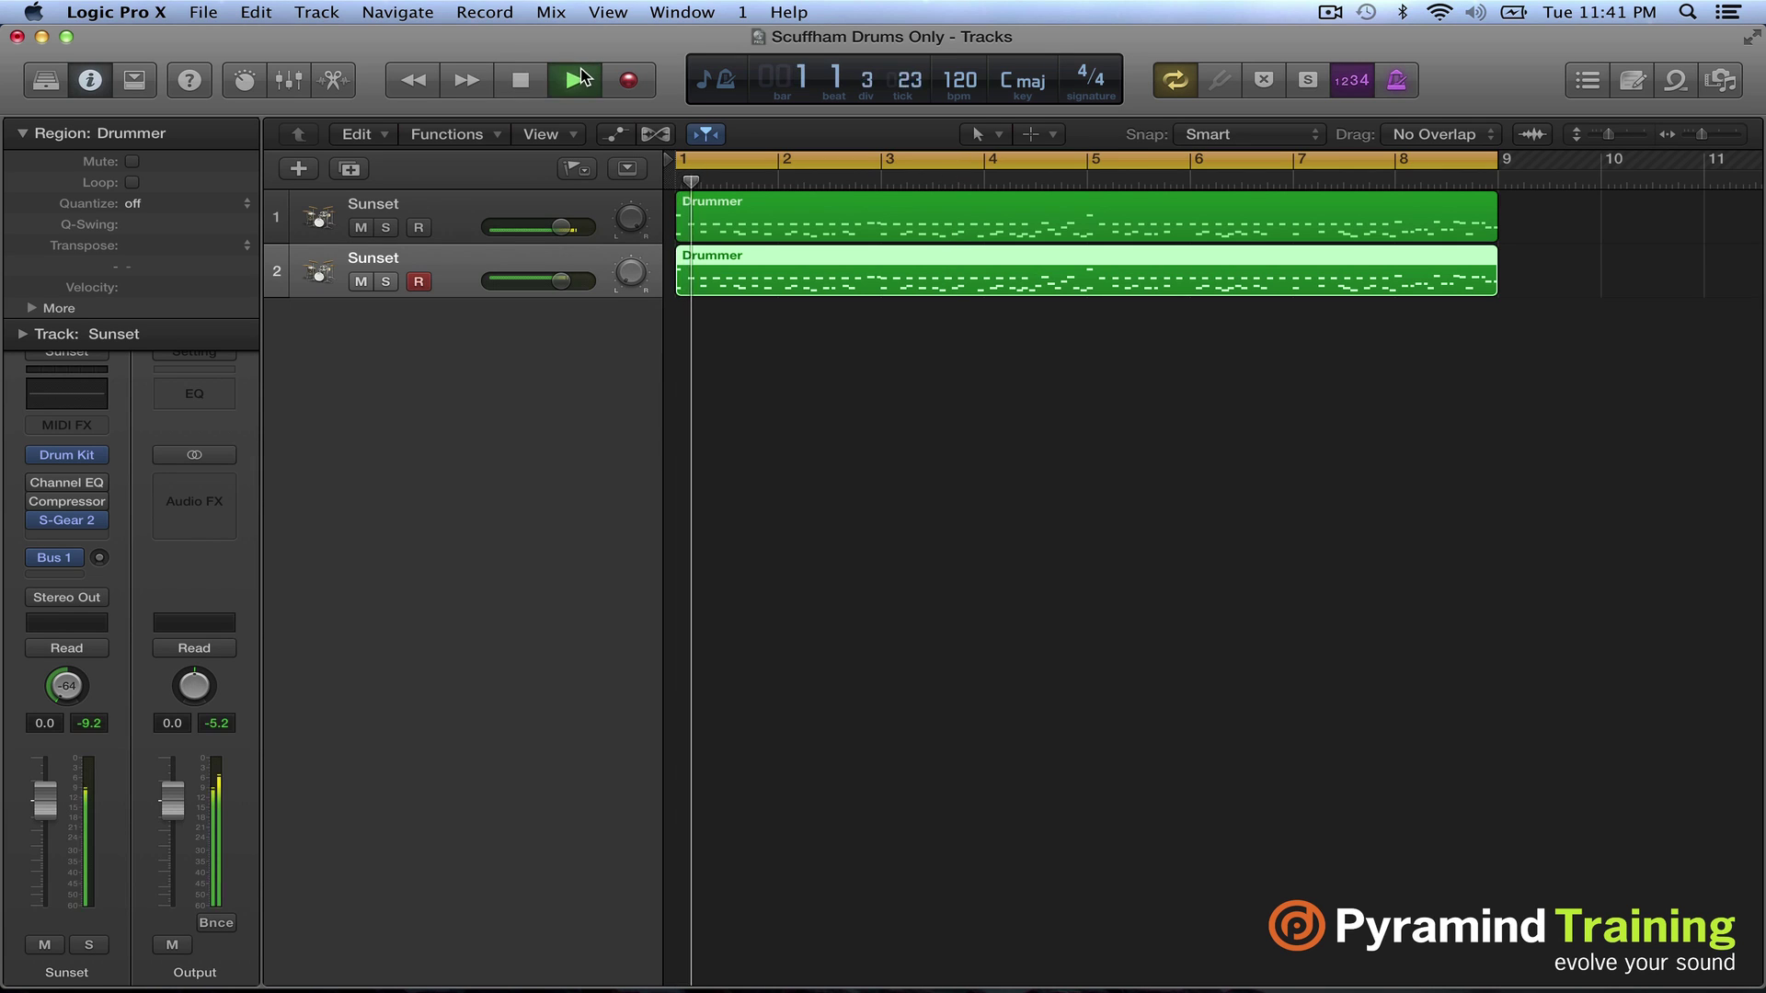
# Stop playback, select track 1, and open the recent Scuffham Drums project, closing the current one
pyautogui.click(524, 80)
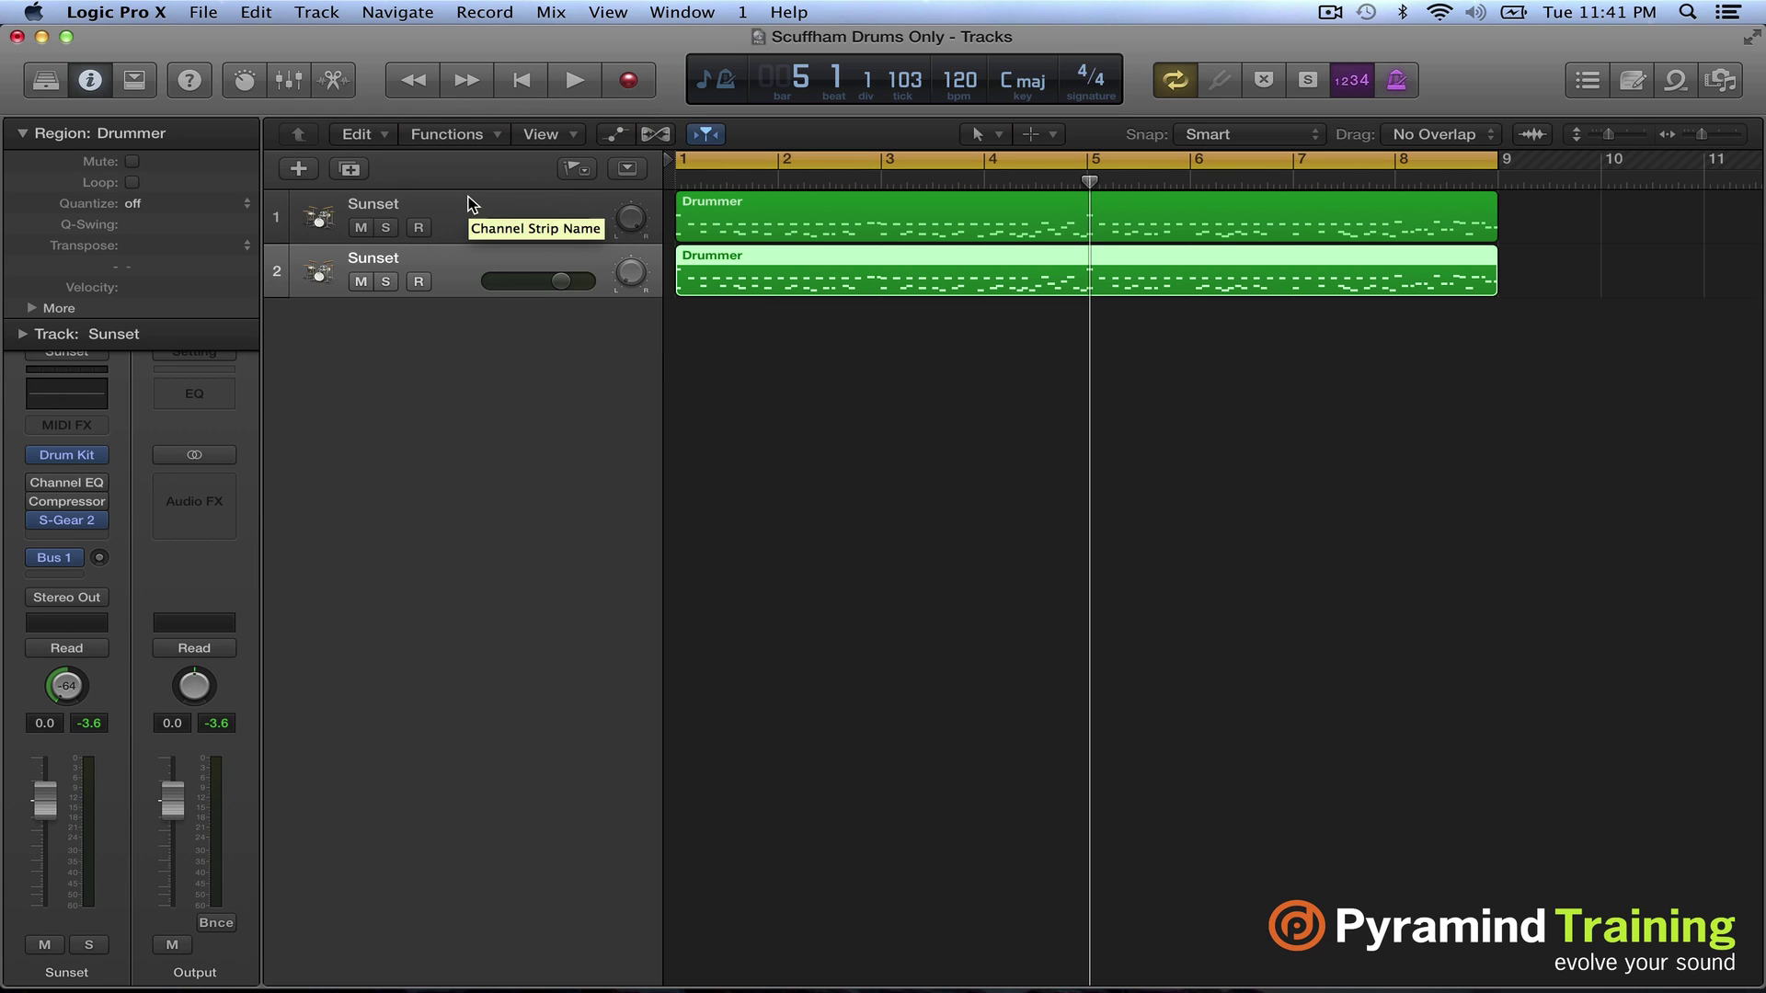
pyautogui.click(486, 217)
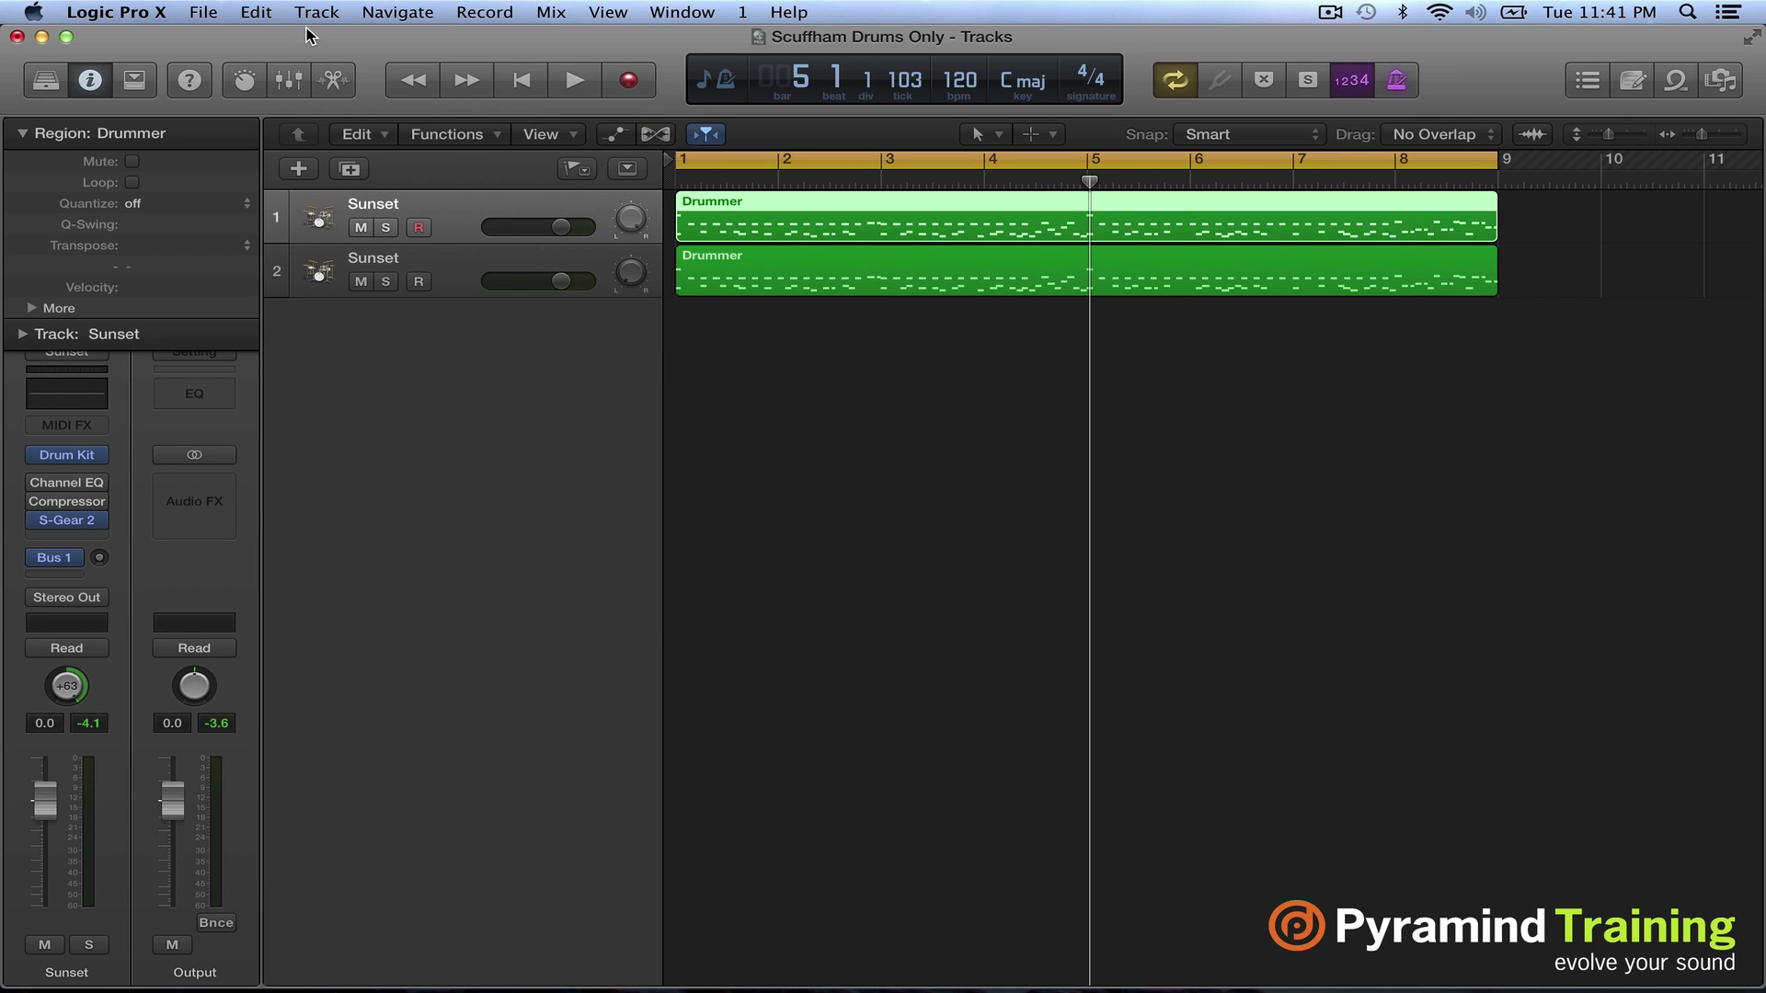
pyautogui.click(204, 12)
pyautogui.moveTo(278, 101)
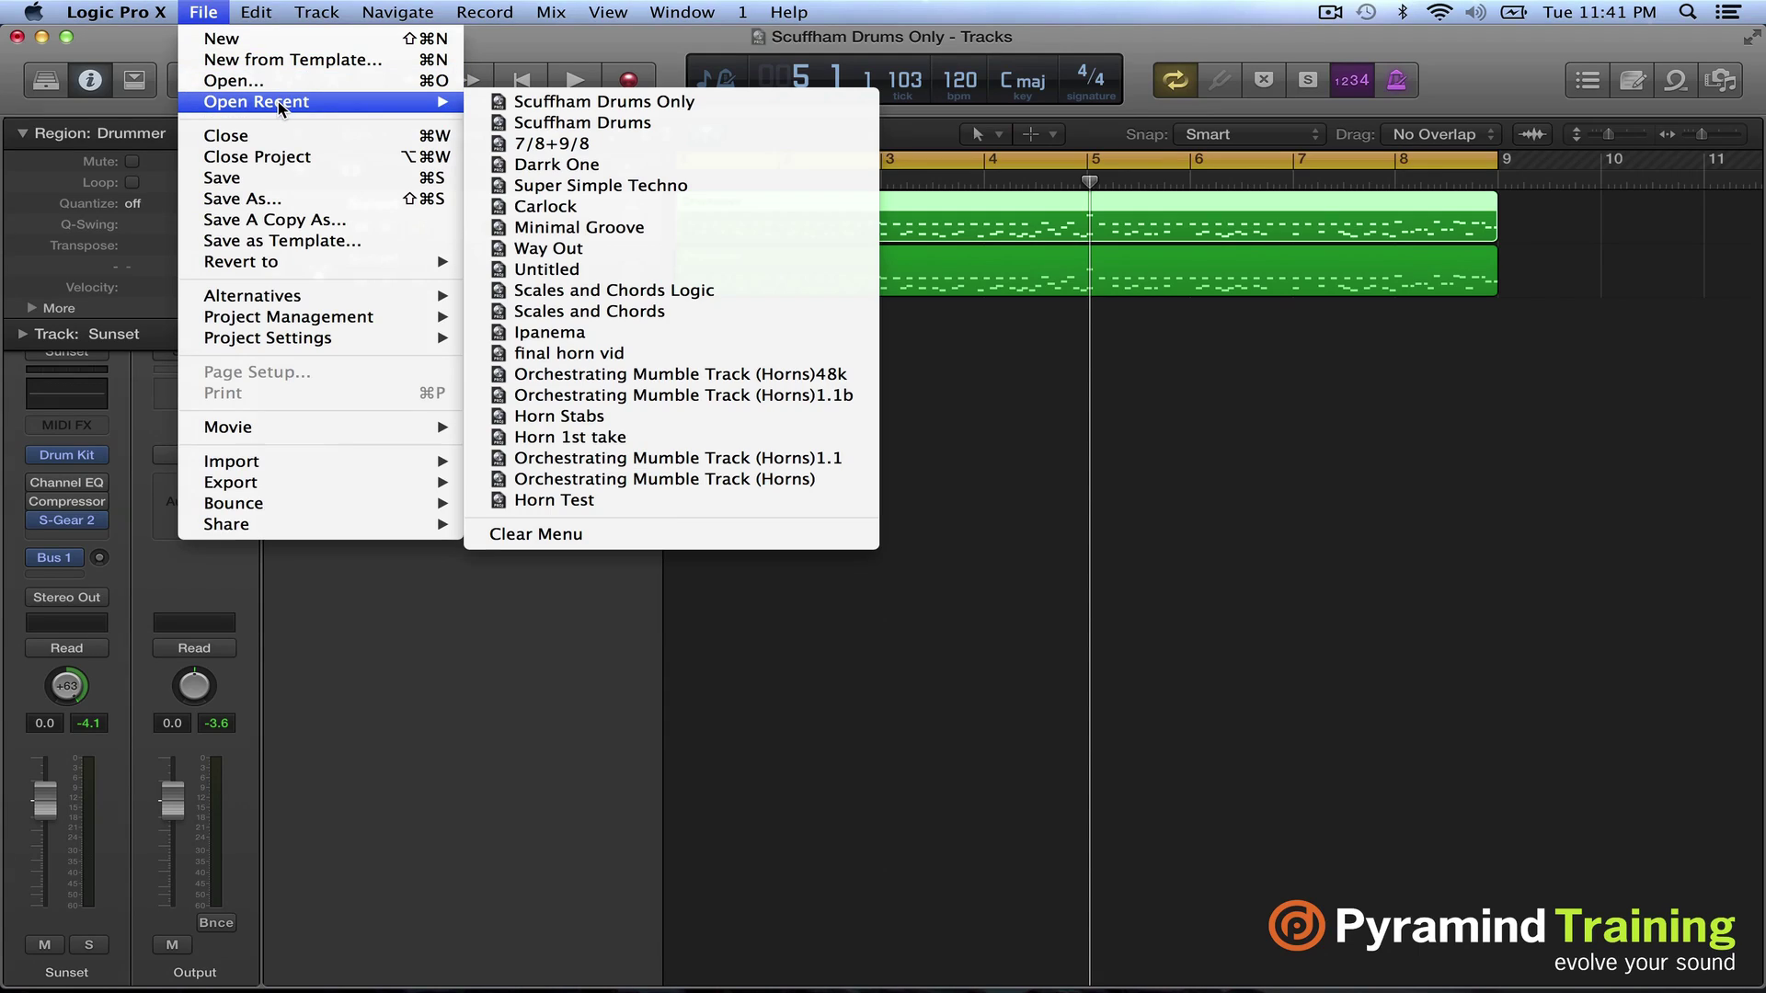
pyautogui.click(552, 122)
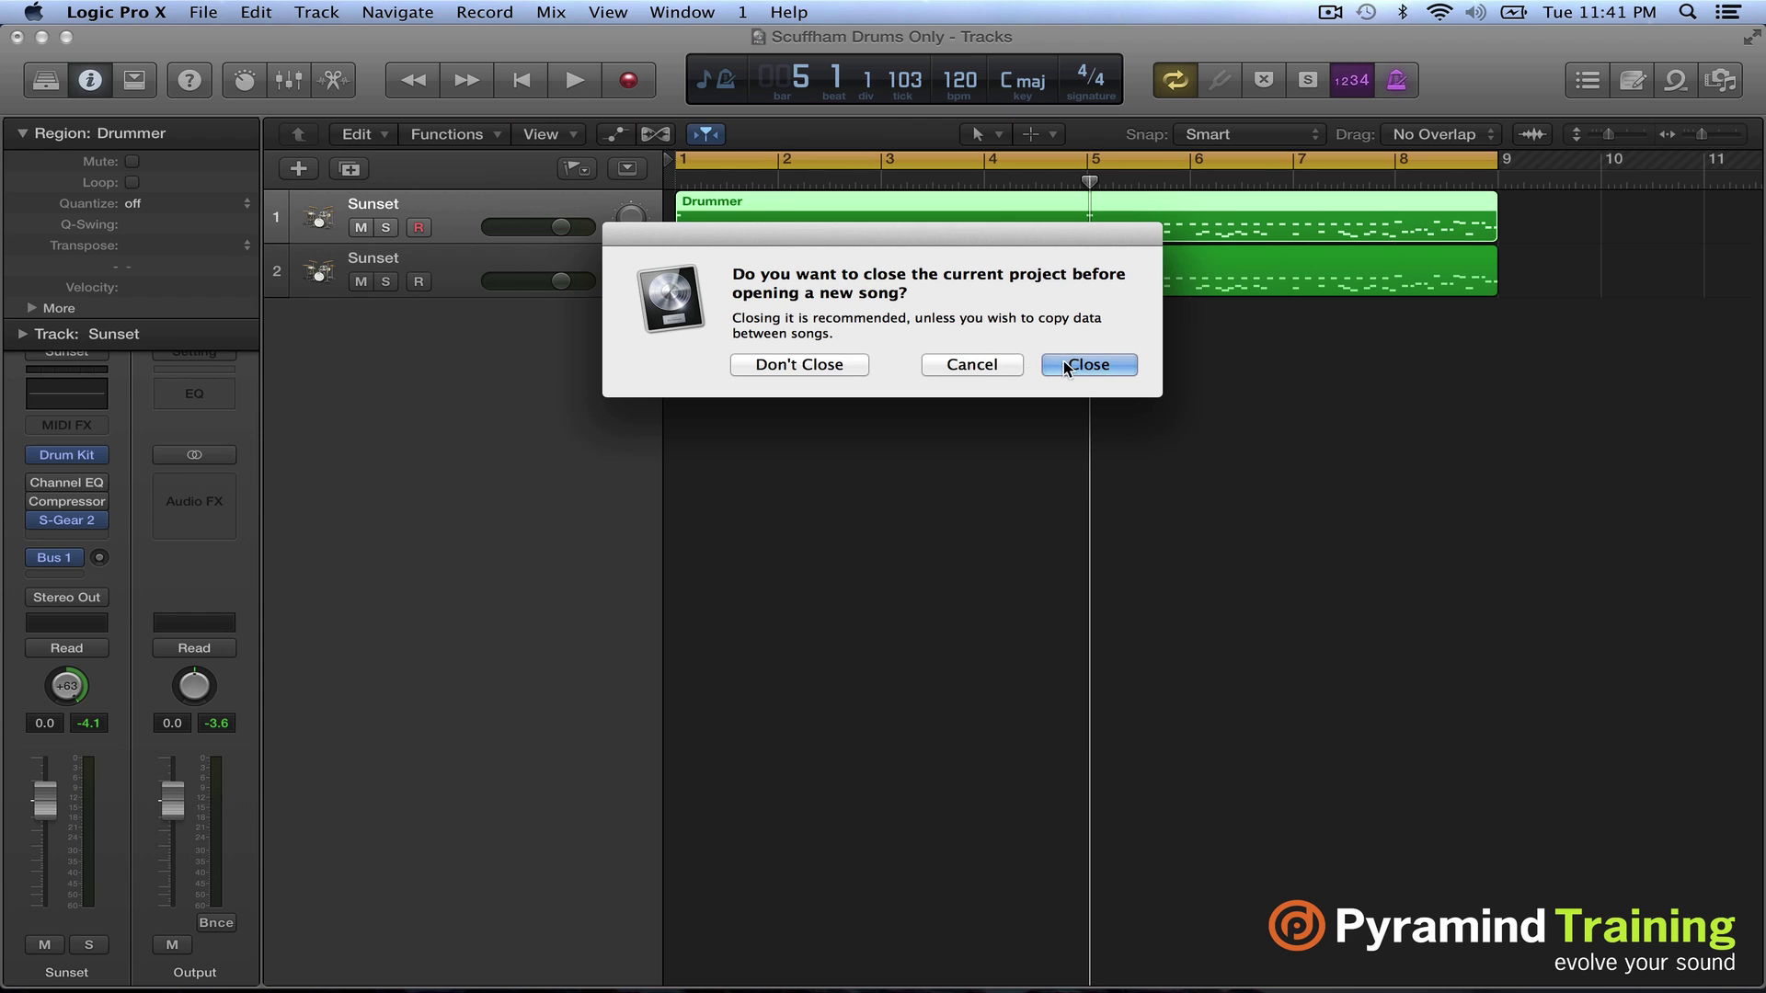
pyautogui.click(1088, 364)
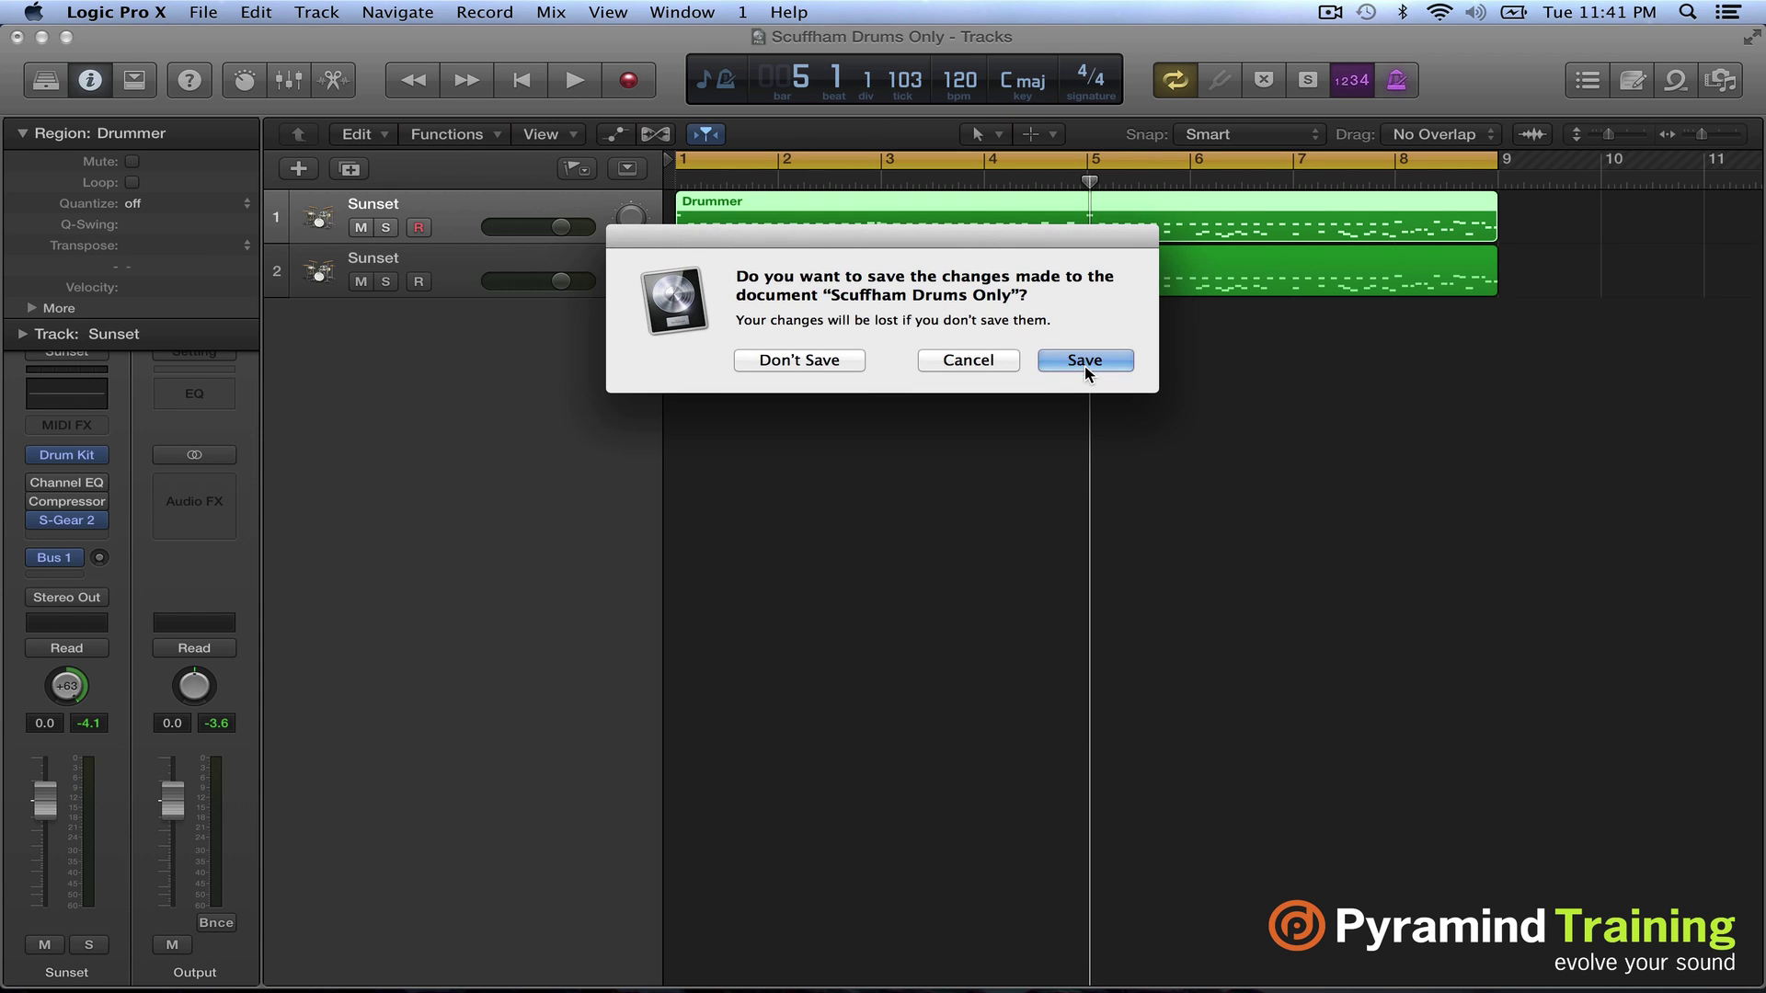
# Discard changes to Scuffham Drums Only, hide the Loops browser, and select the Slow Jam Kit region
pyautogui.click(820, 365)
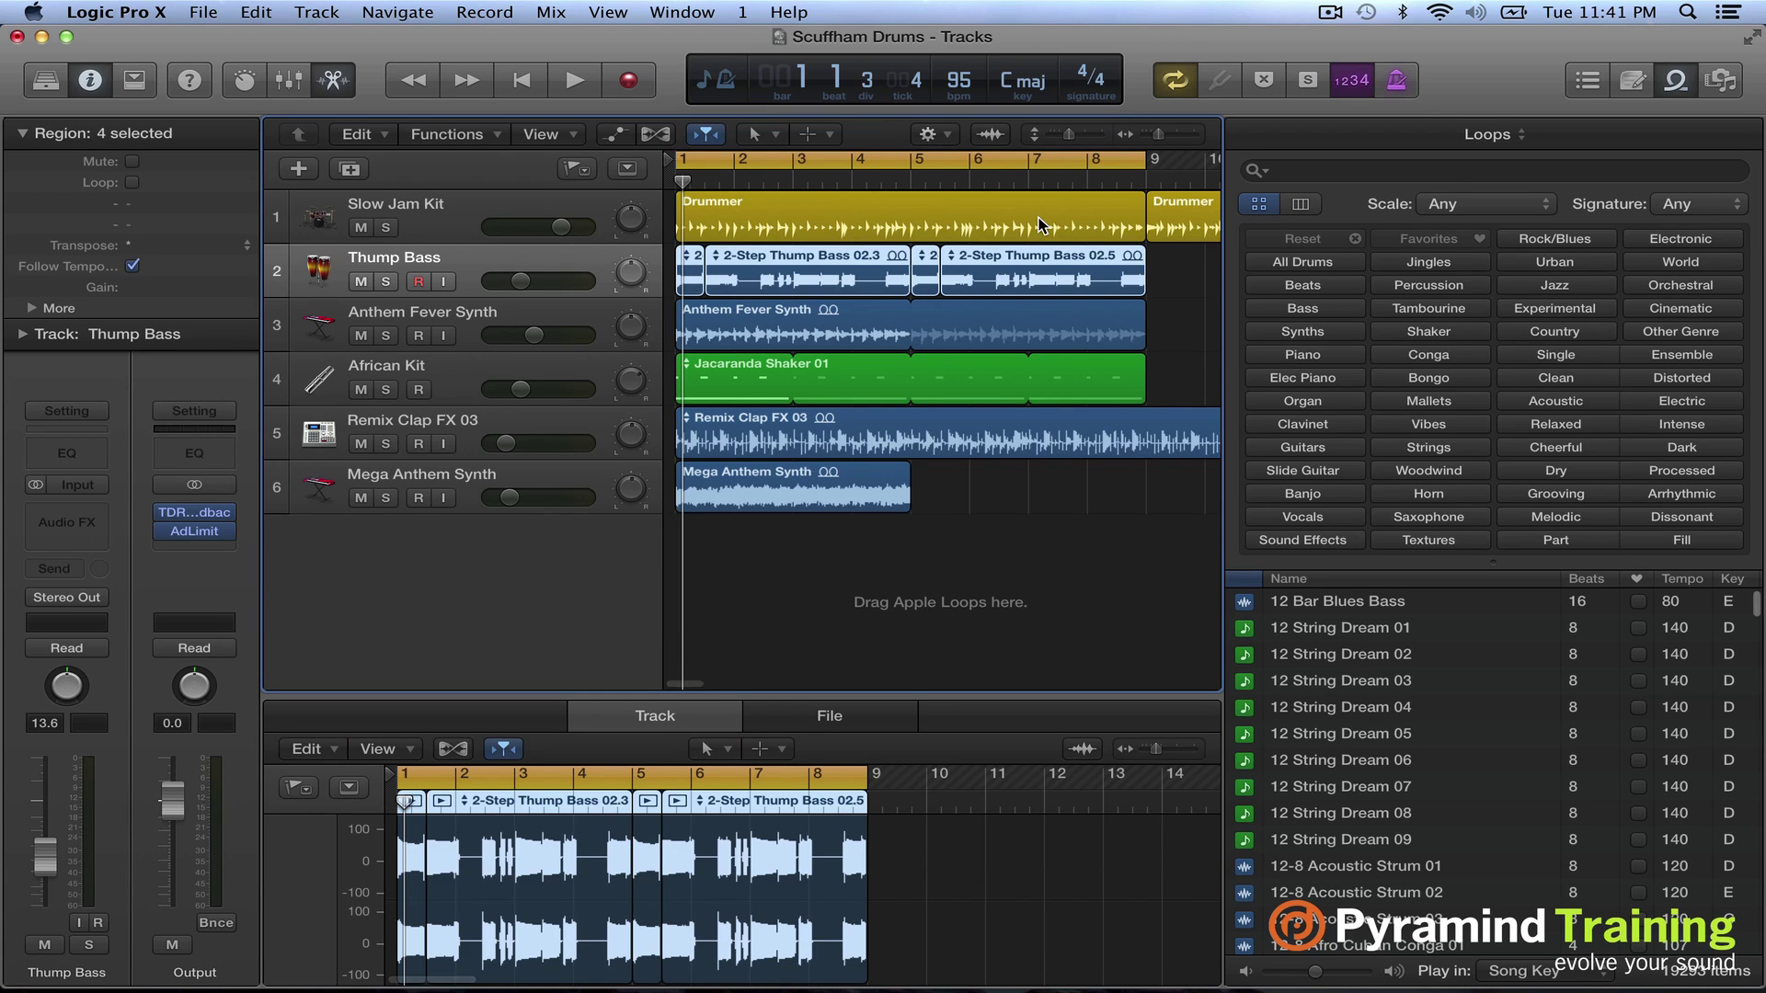
pyautogui.click(1675, 80)
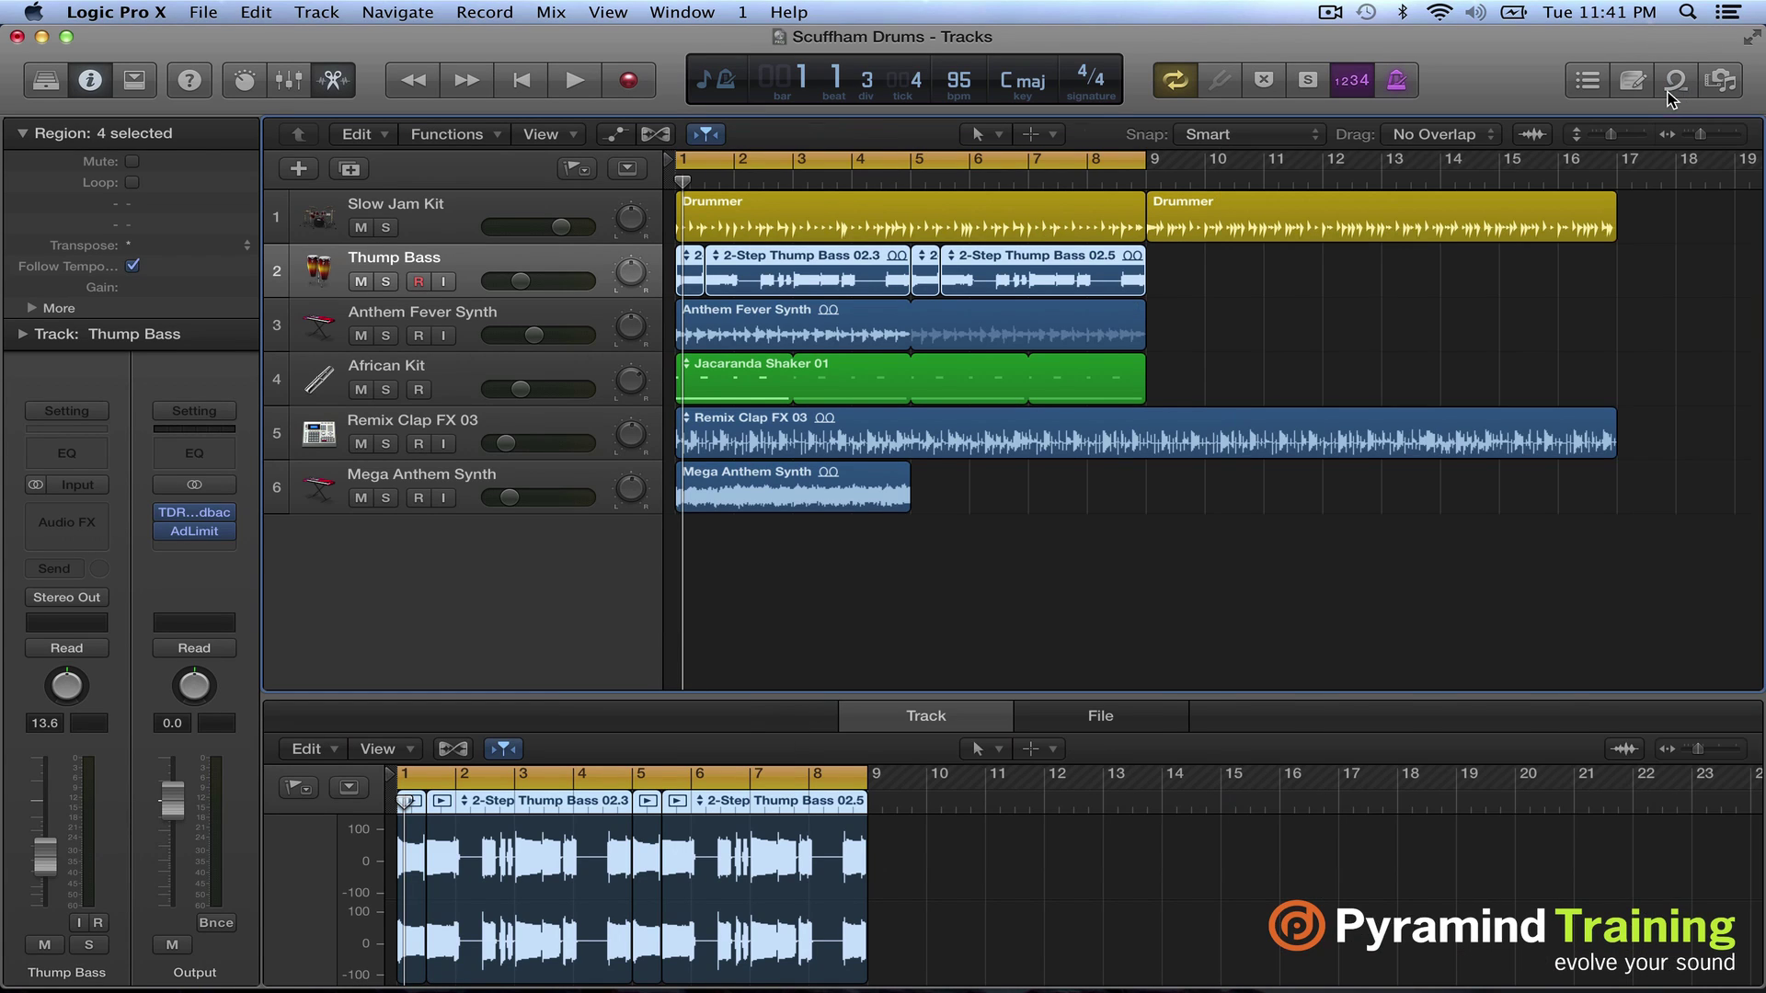
pyautogui.click(446, 232)
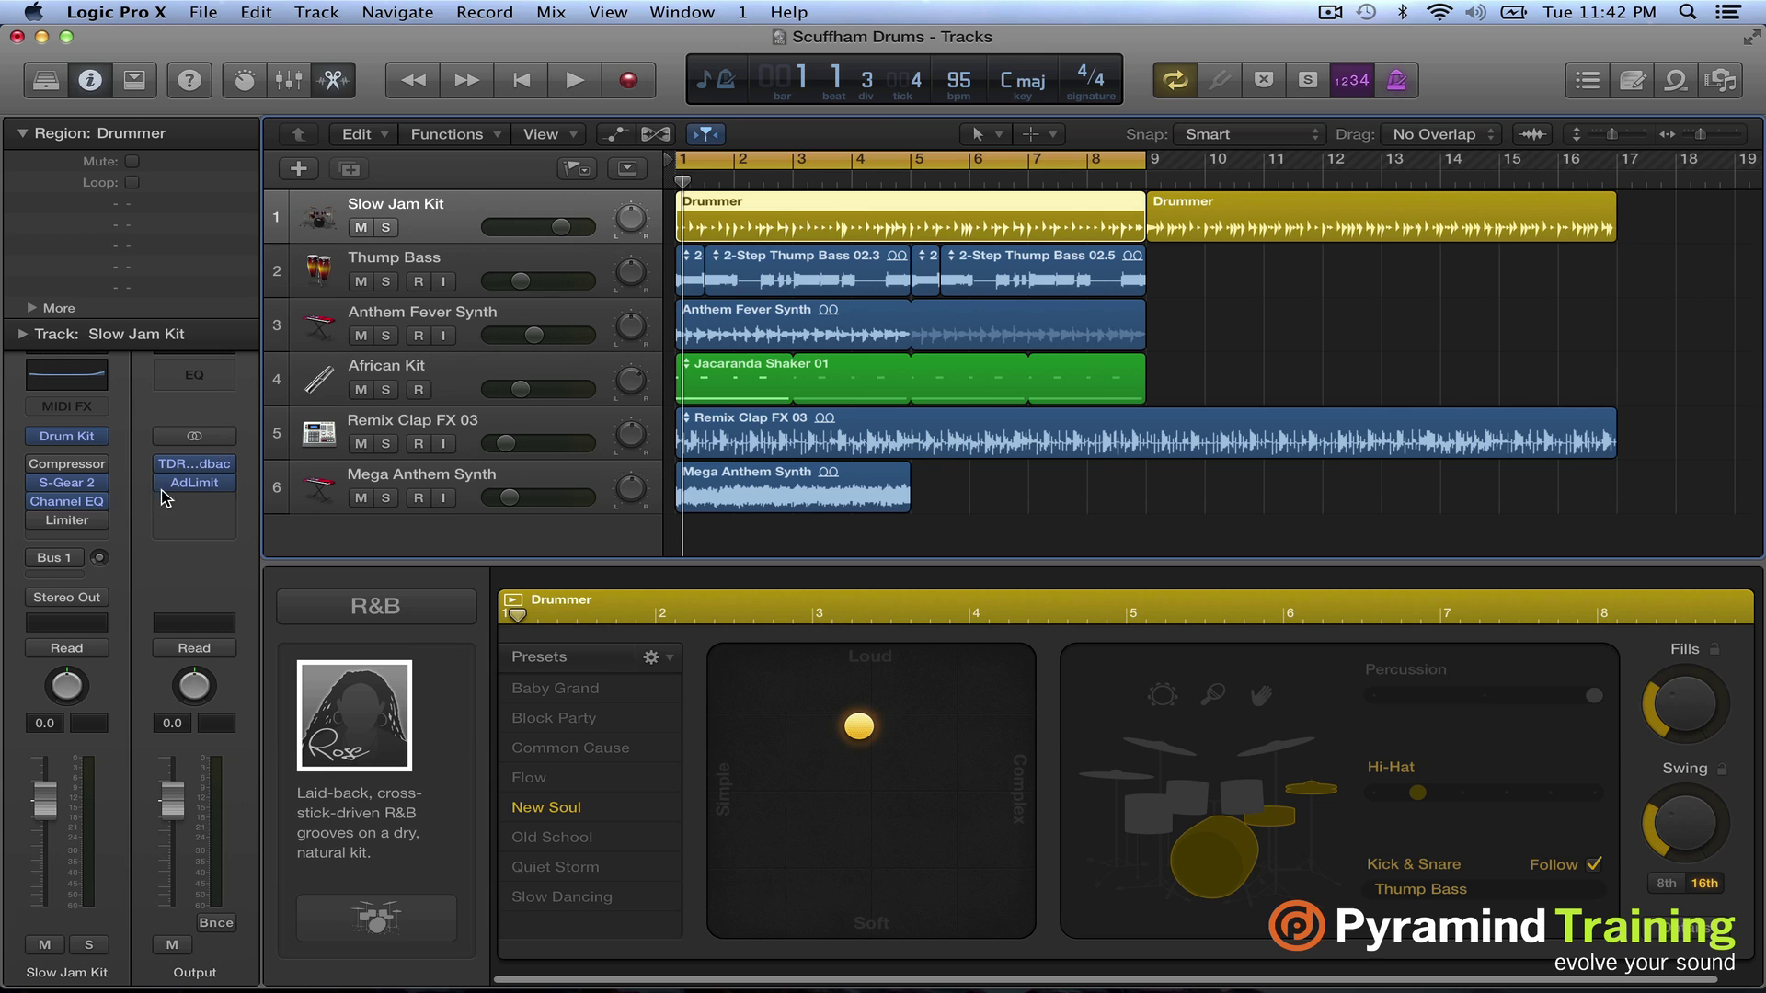
# Open and close the Slow Jam Kit's Channel EQ, then return the playhead to bar 1
pyautogui.click(73, 504)
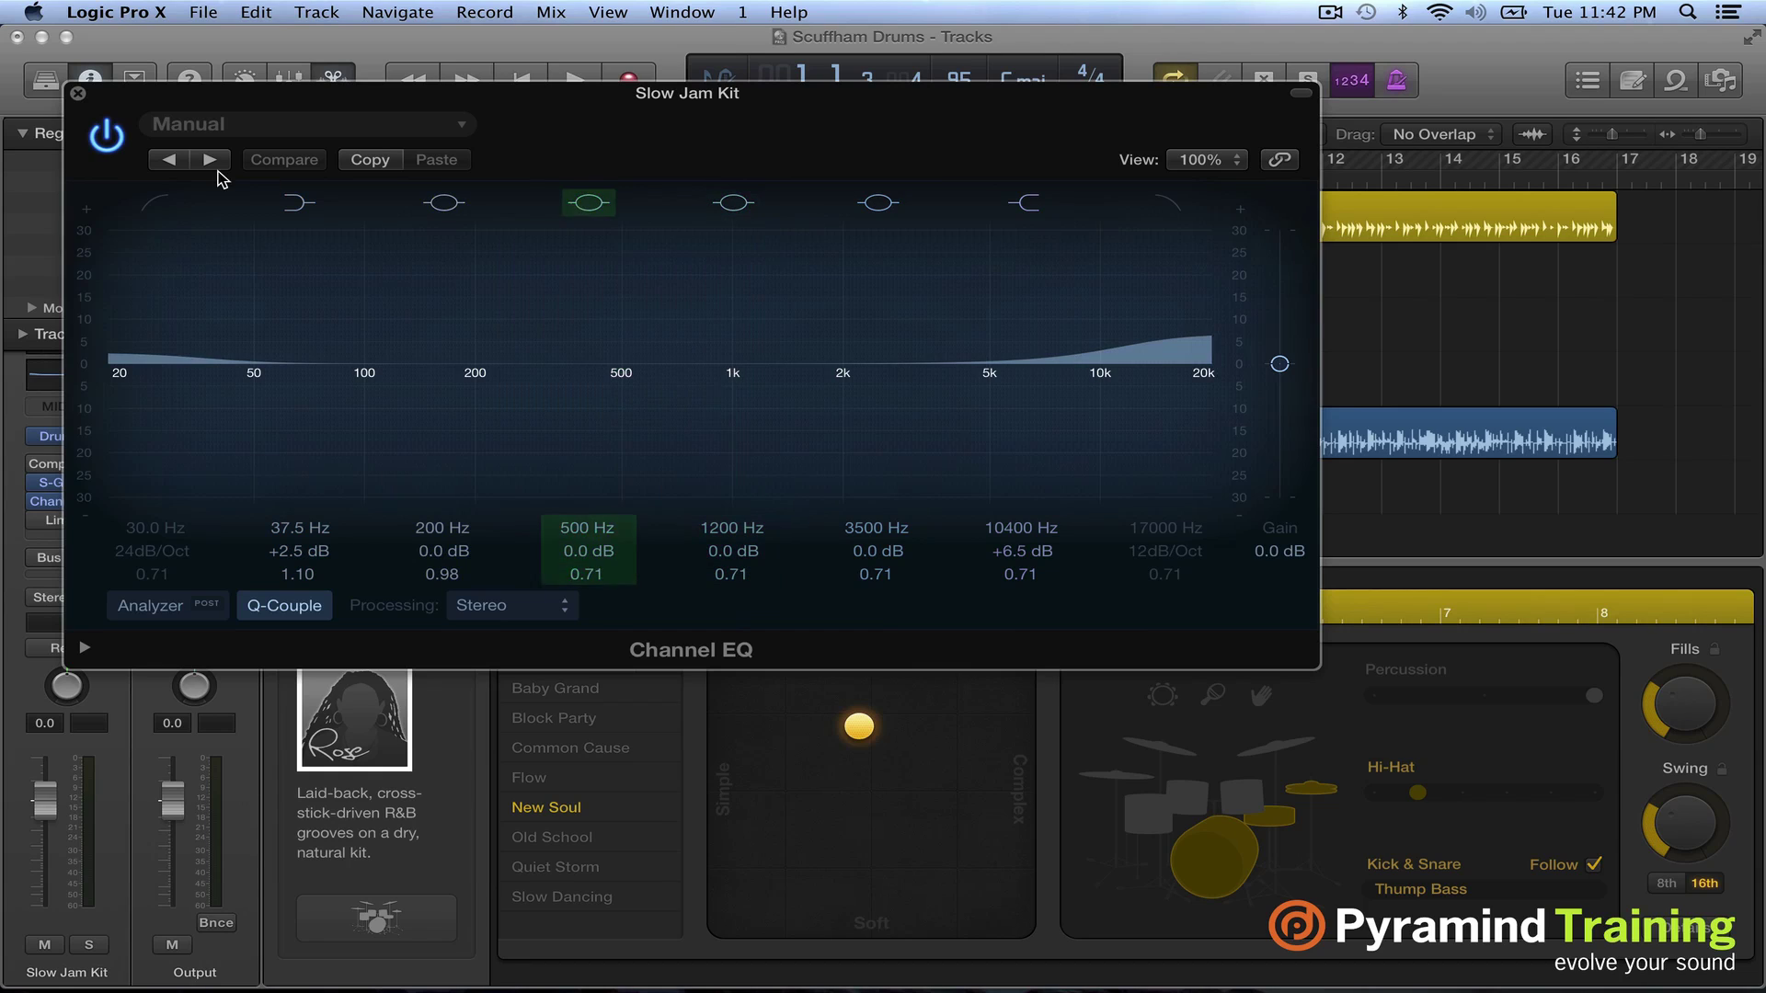
pyautogui.click(79, 94)
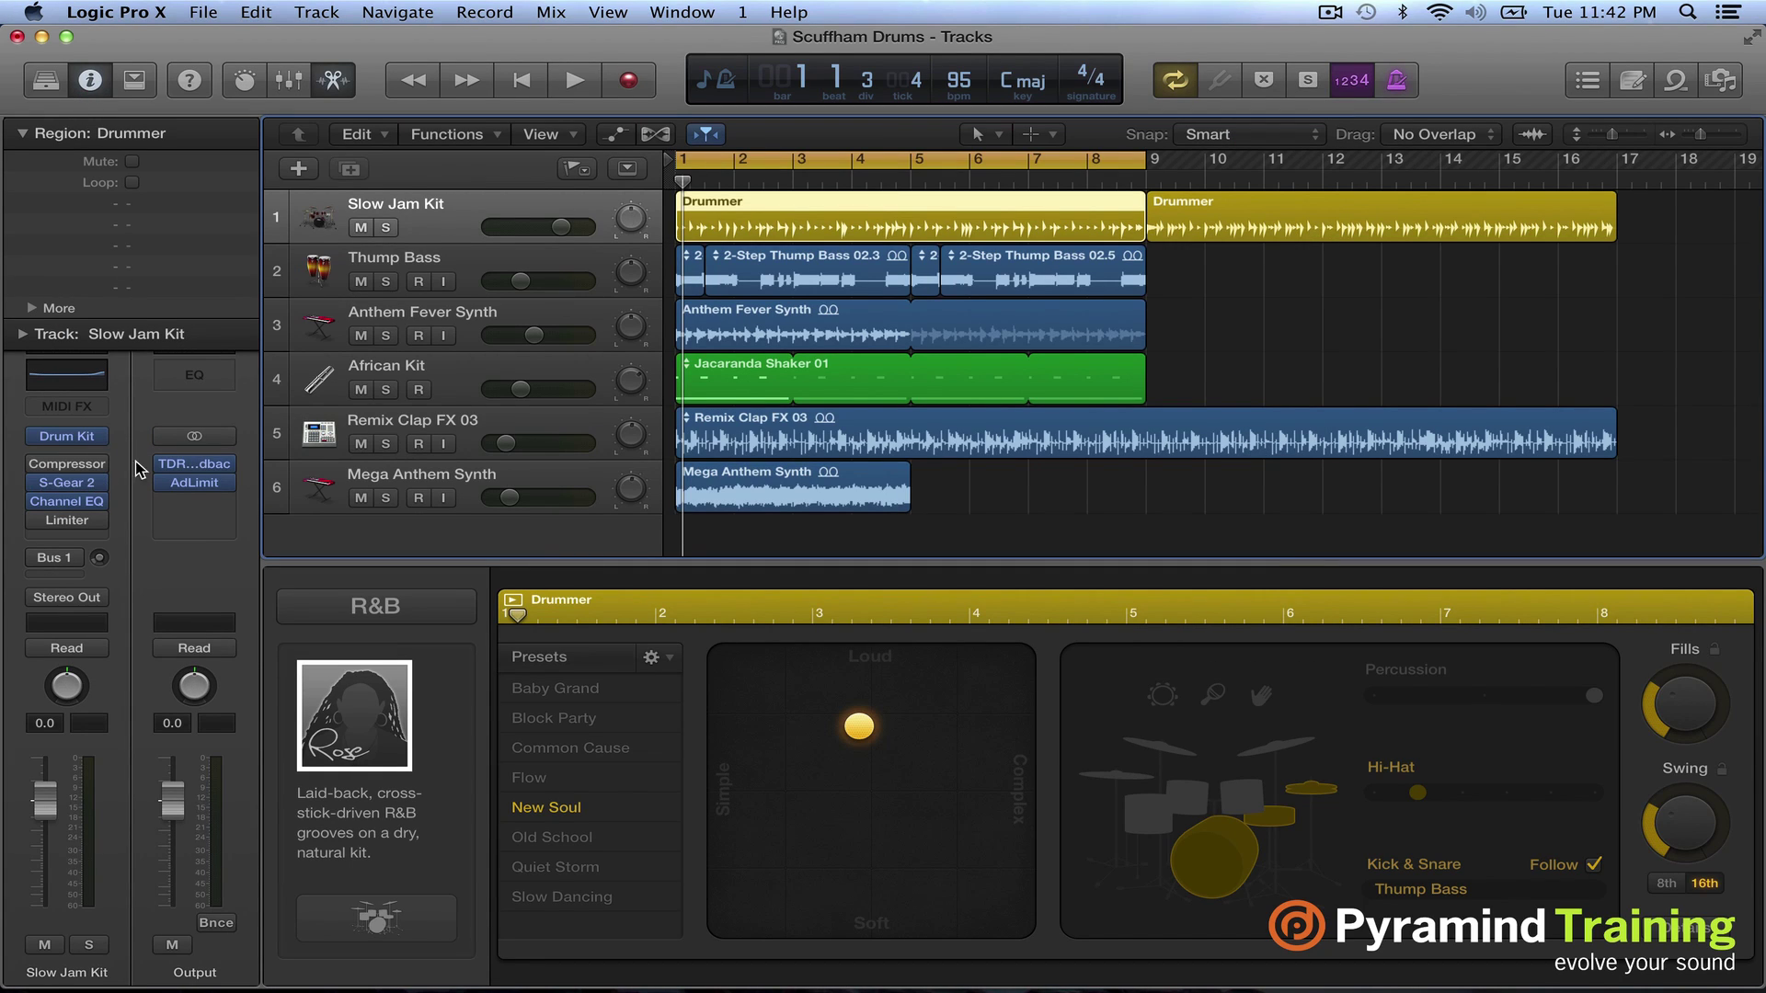
pyautogui.moveTo(92, 487)
pyautogui.click(520, 83)
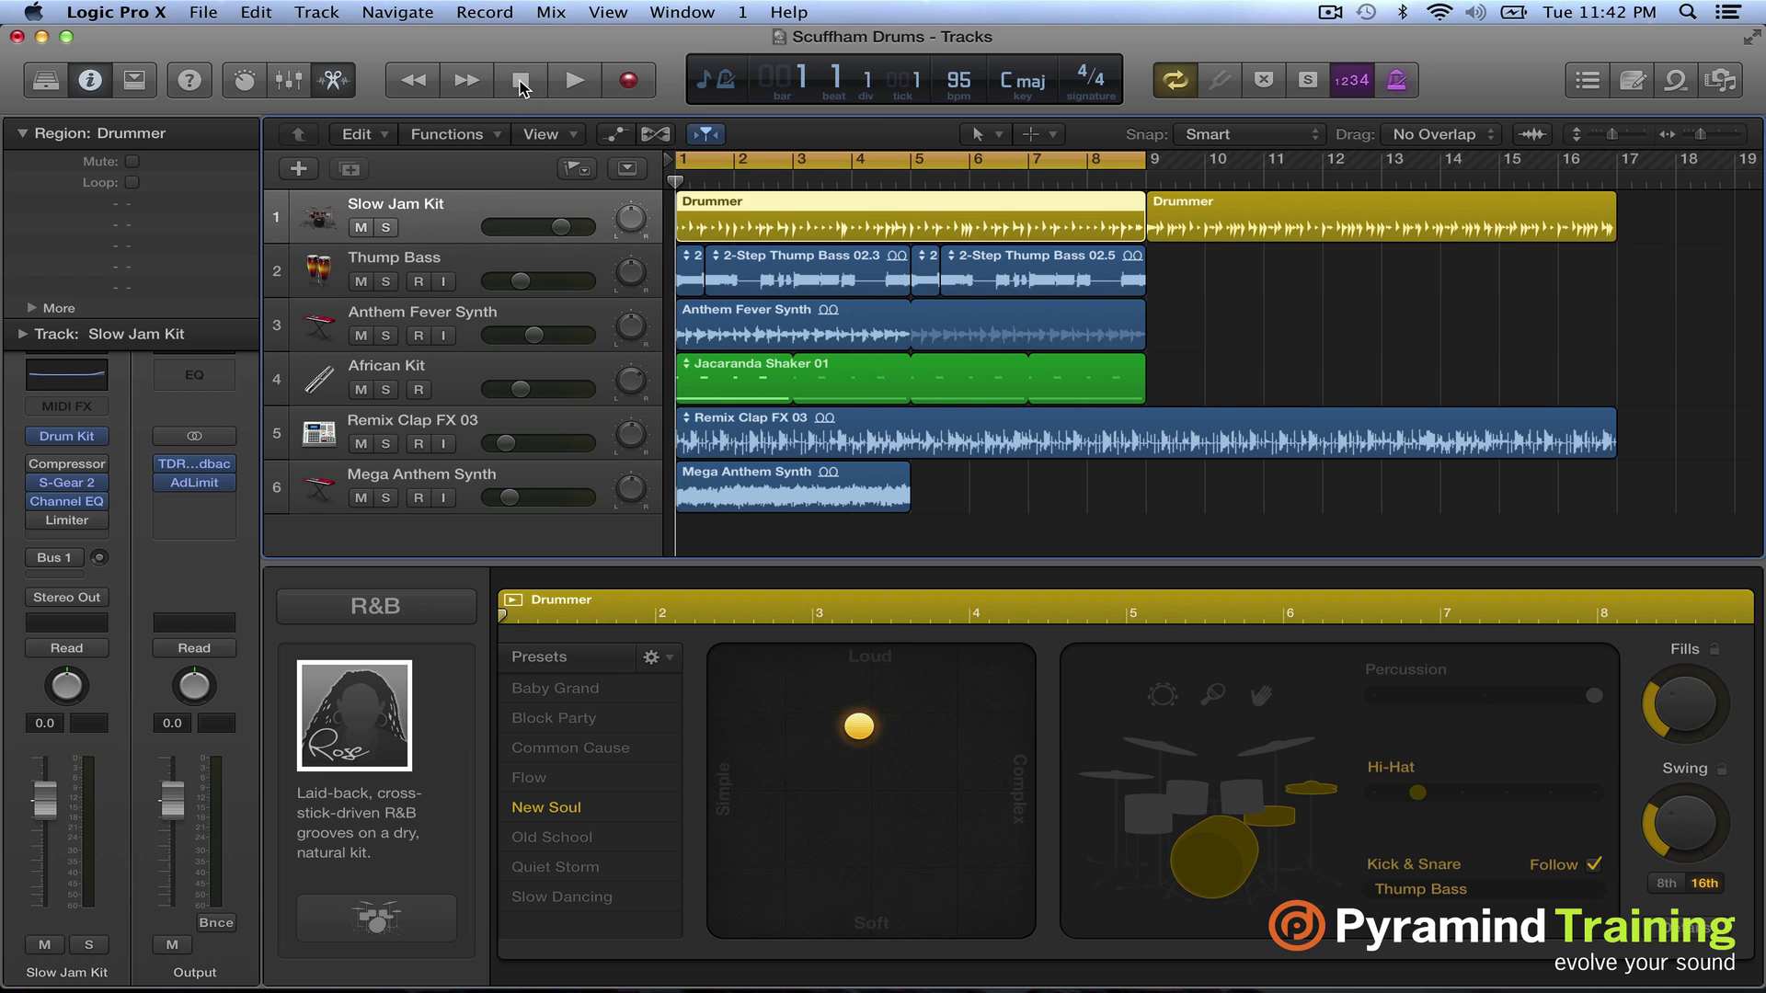
# Play the Scuffham Drums song and switch the S-Gear 2 plugin back on
pyautogui.click(565, 83)
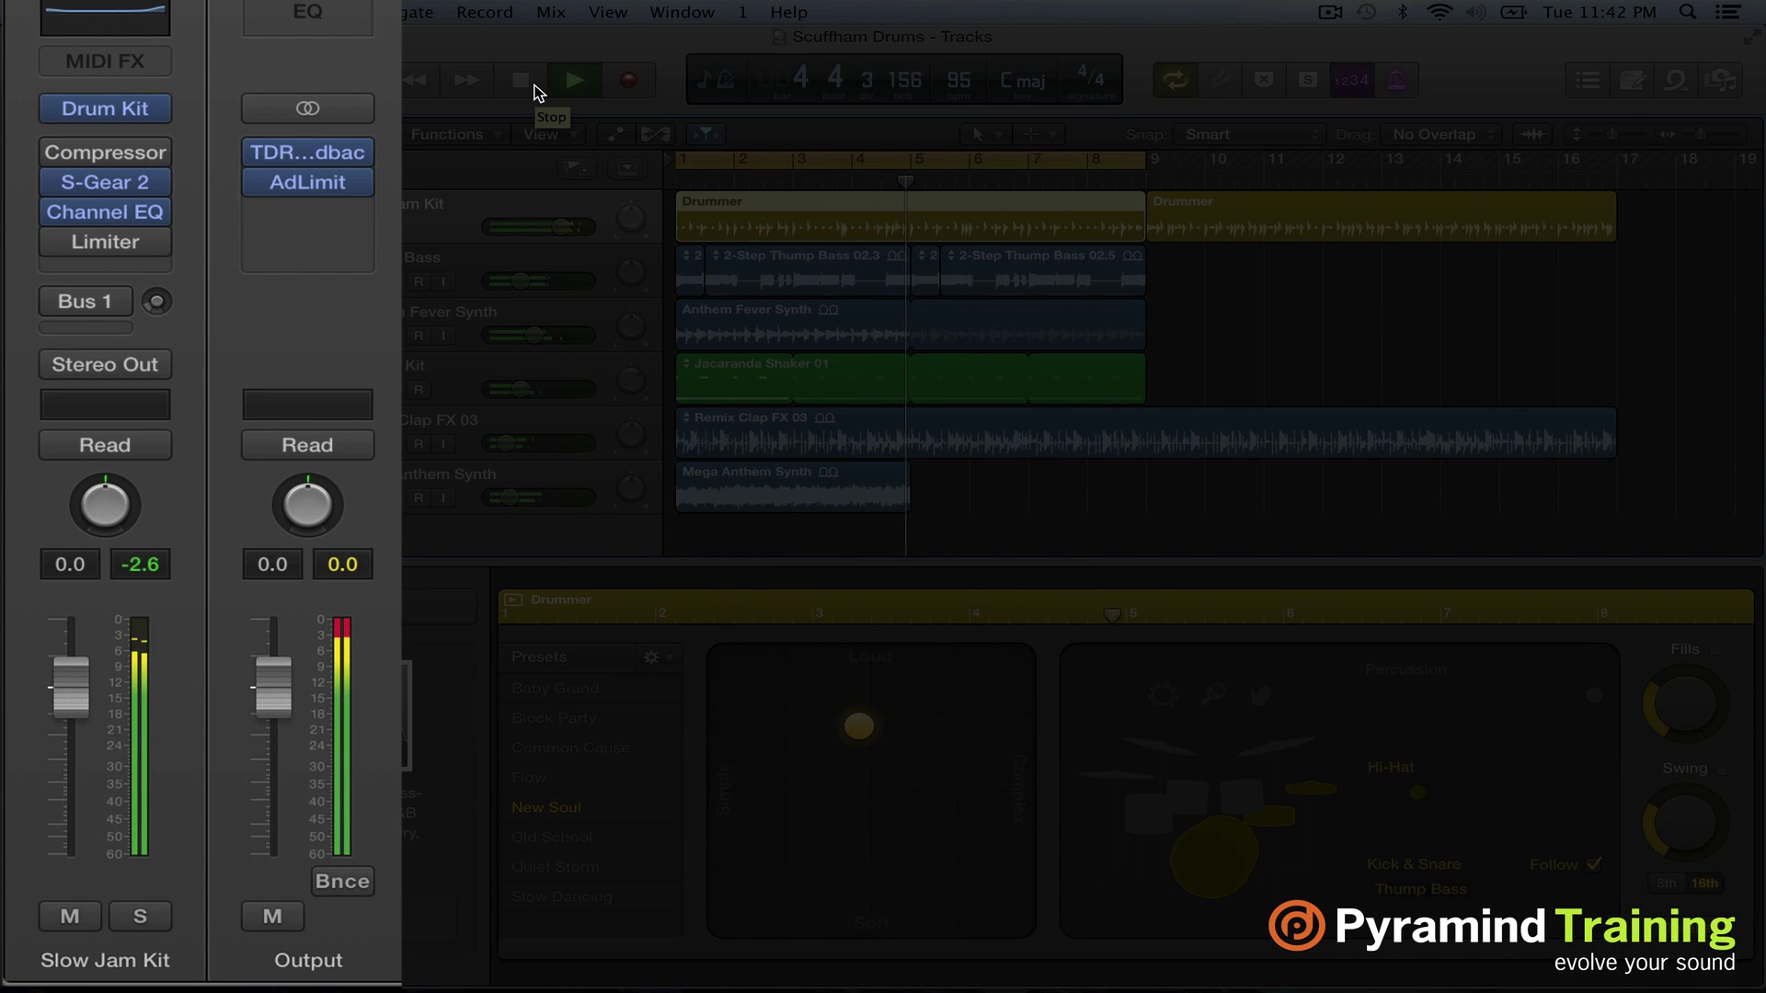
pyautogui.moveTo(69, 184)
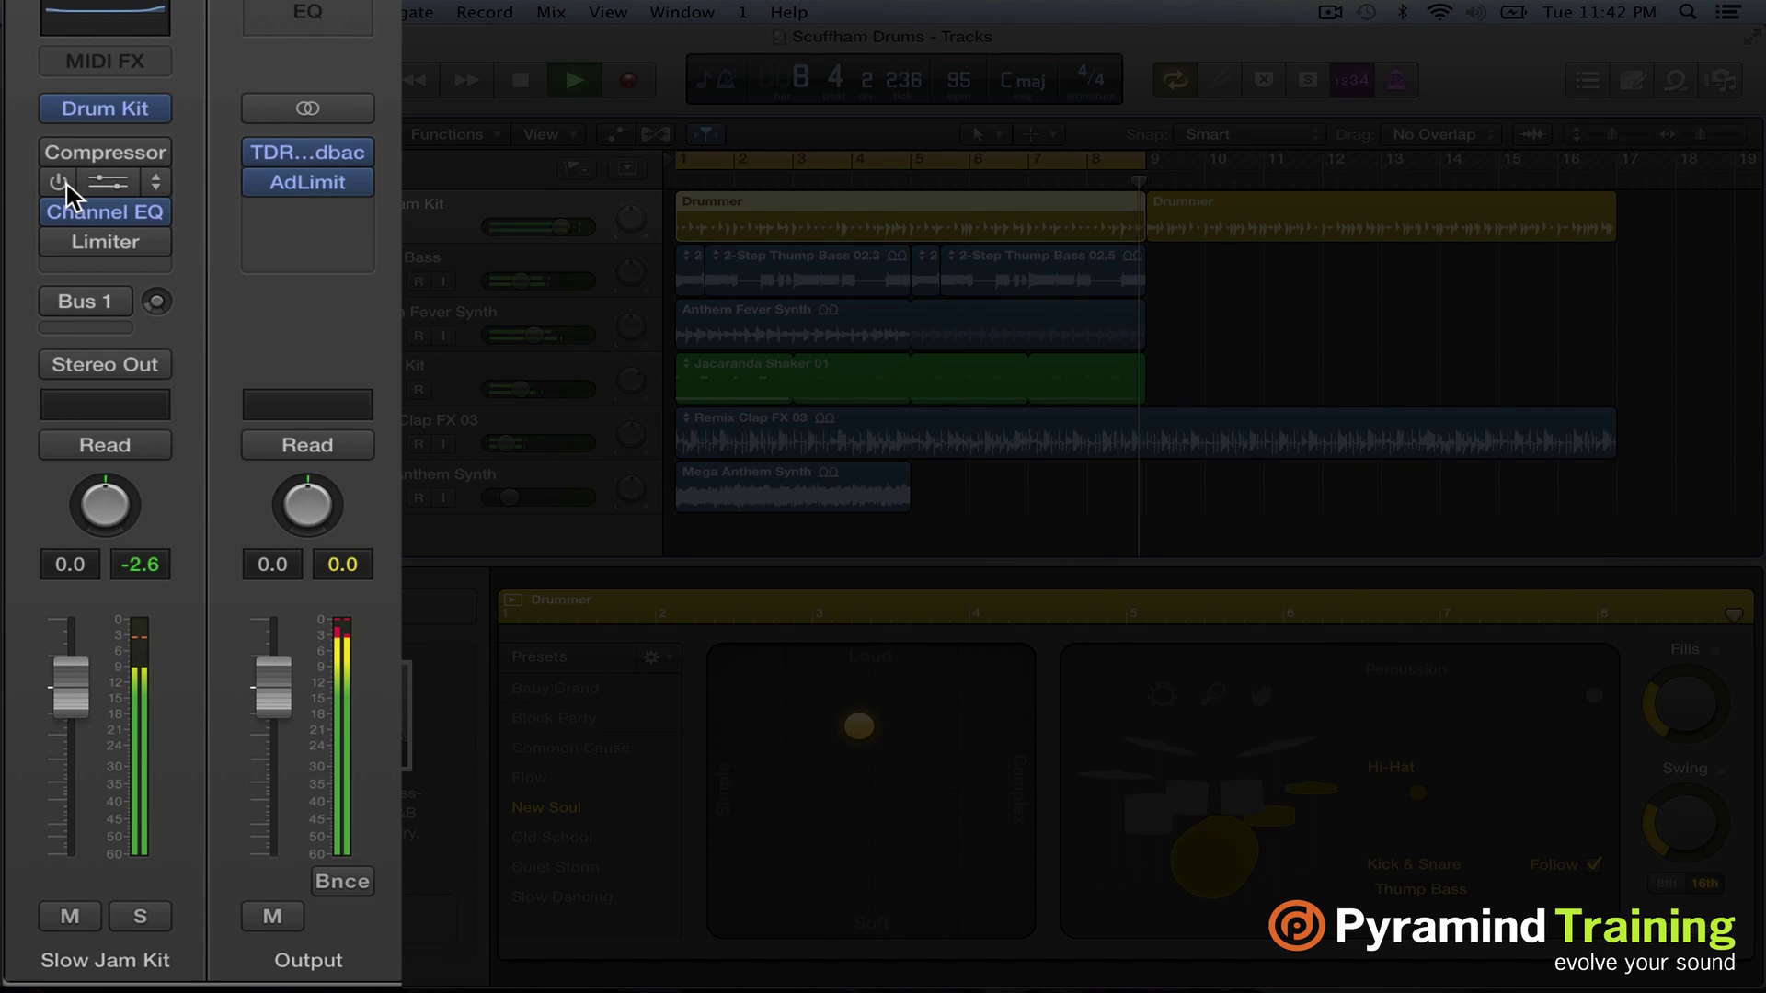
pyautogui.click(58, 182)
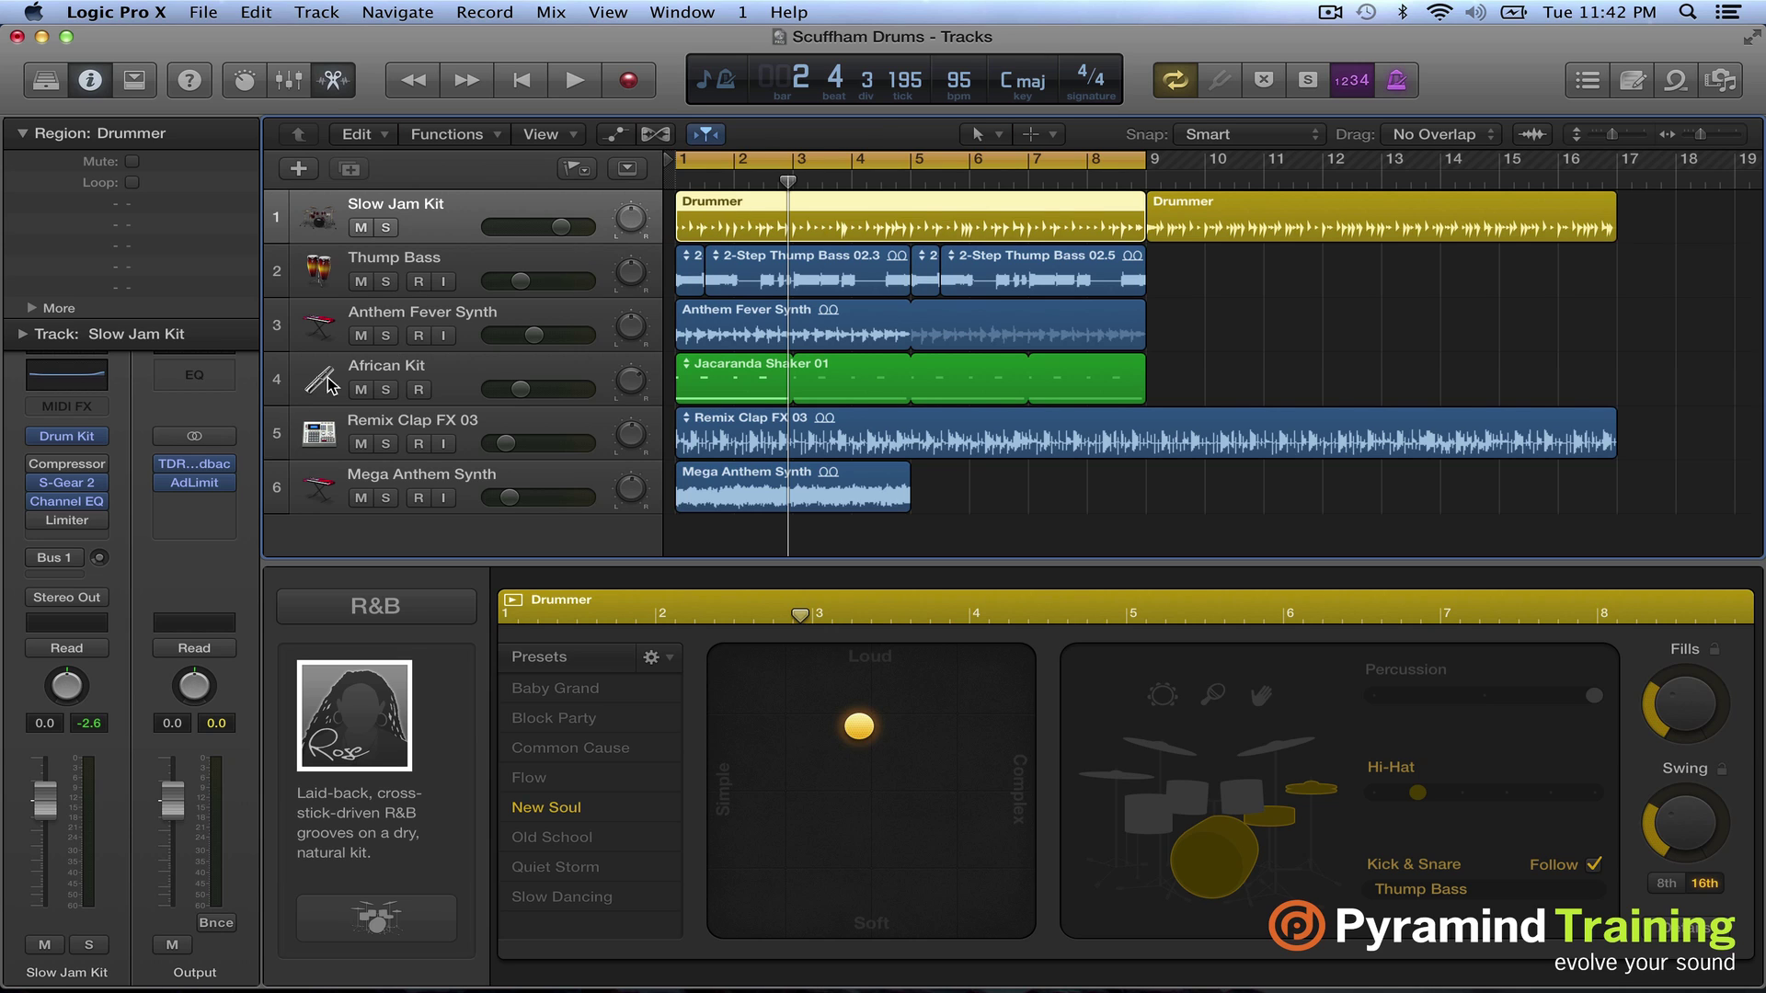
# Cut the Slow Jam Kit's Channel EQ by -4.5 dB at 3400 Hz, then close it
pyautogui.click(70, 502)
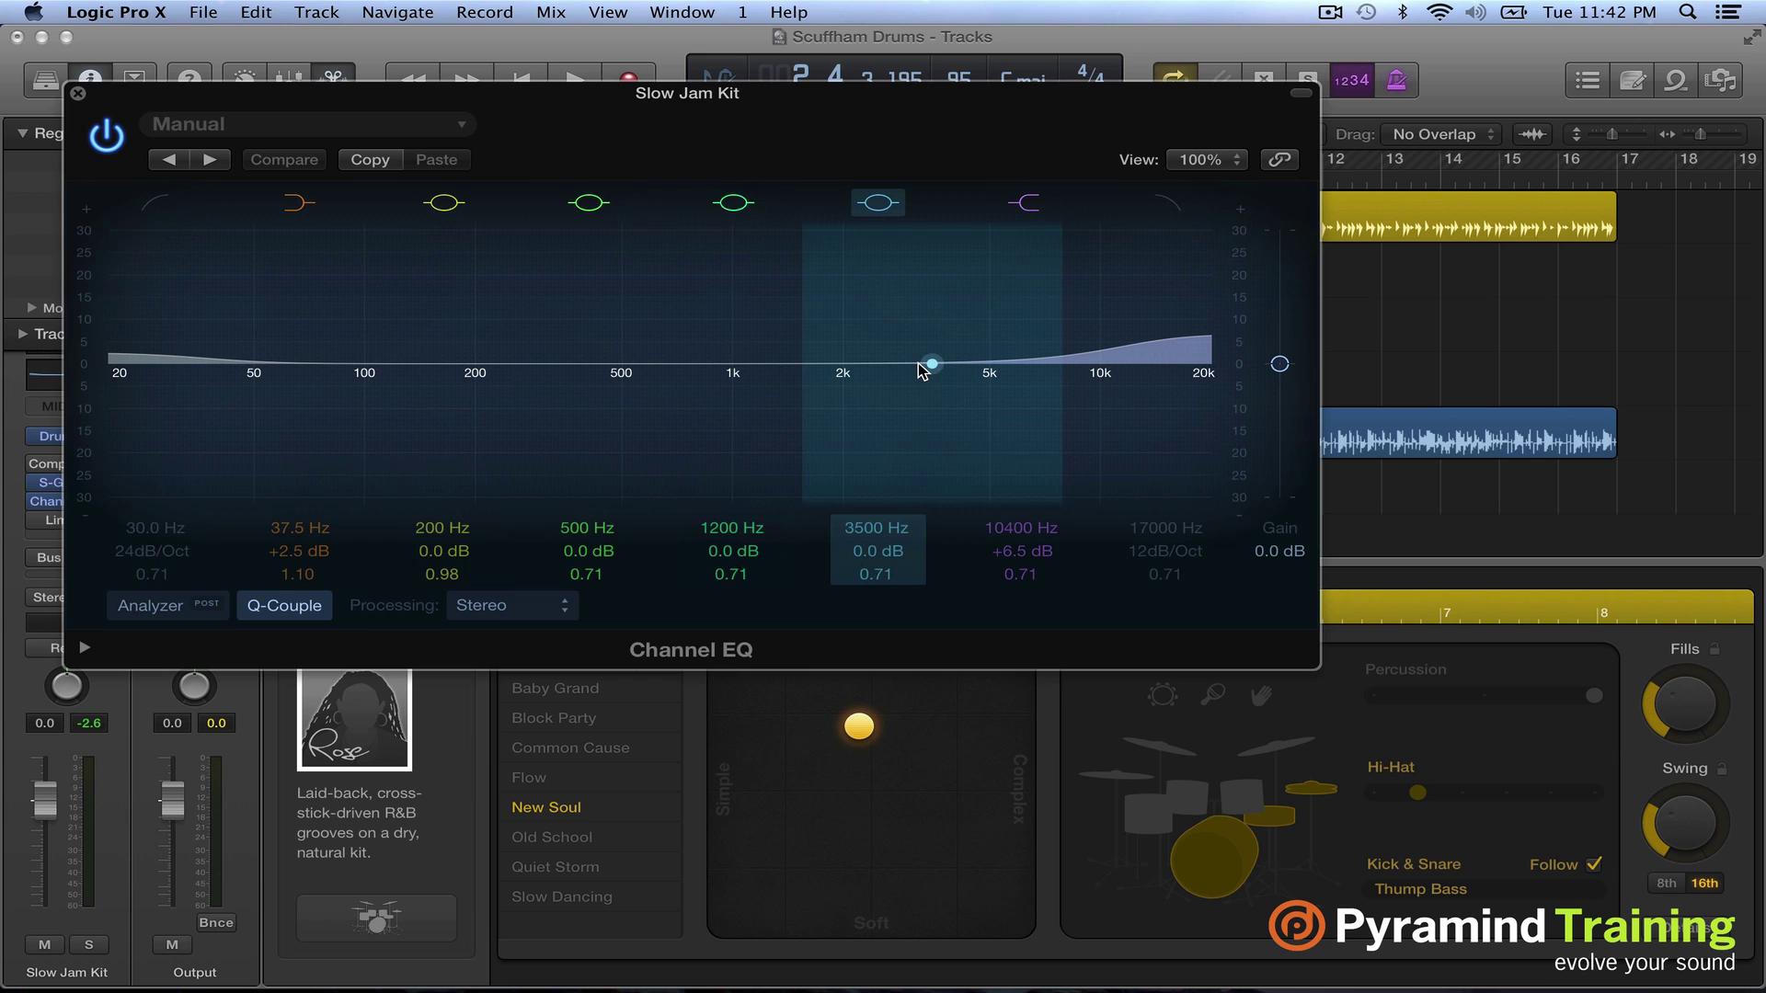
pyautogui.moveTo(935, 366); pyautogui.dragTo(930, 390)
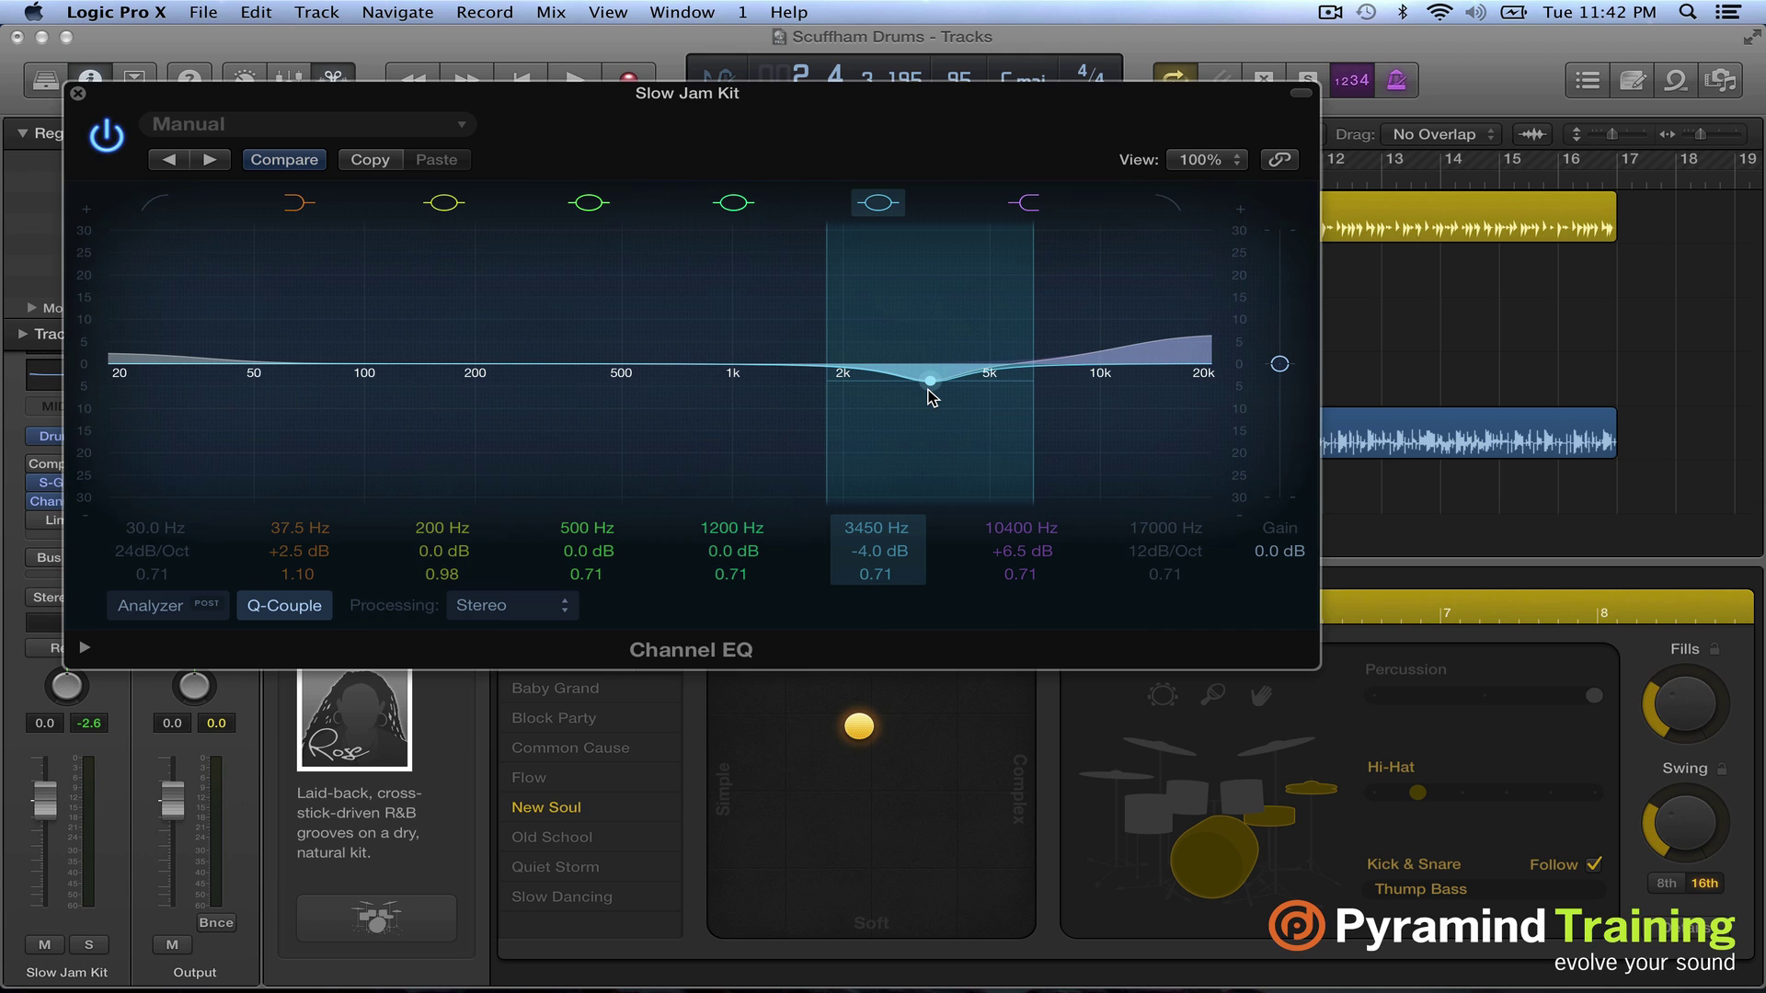
pyautogui.moveTo(928, 390); pyautogui.dragTo(927, 393)
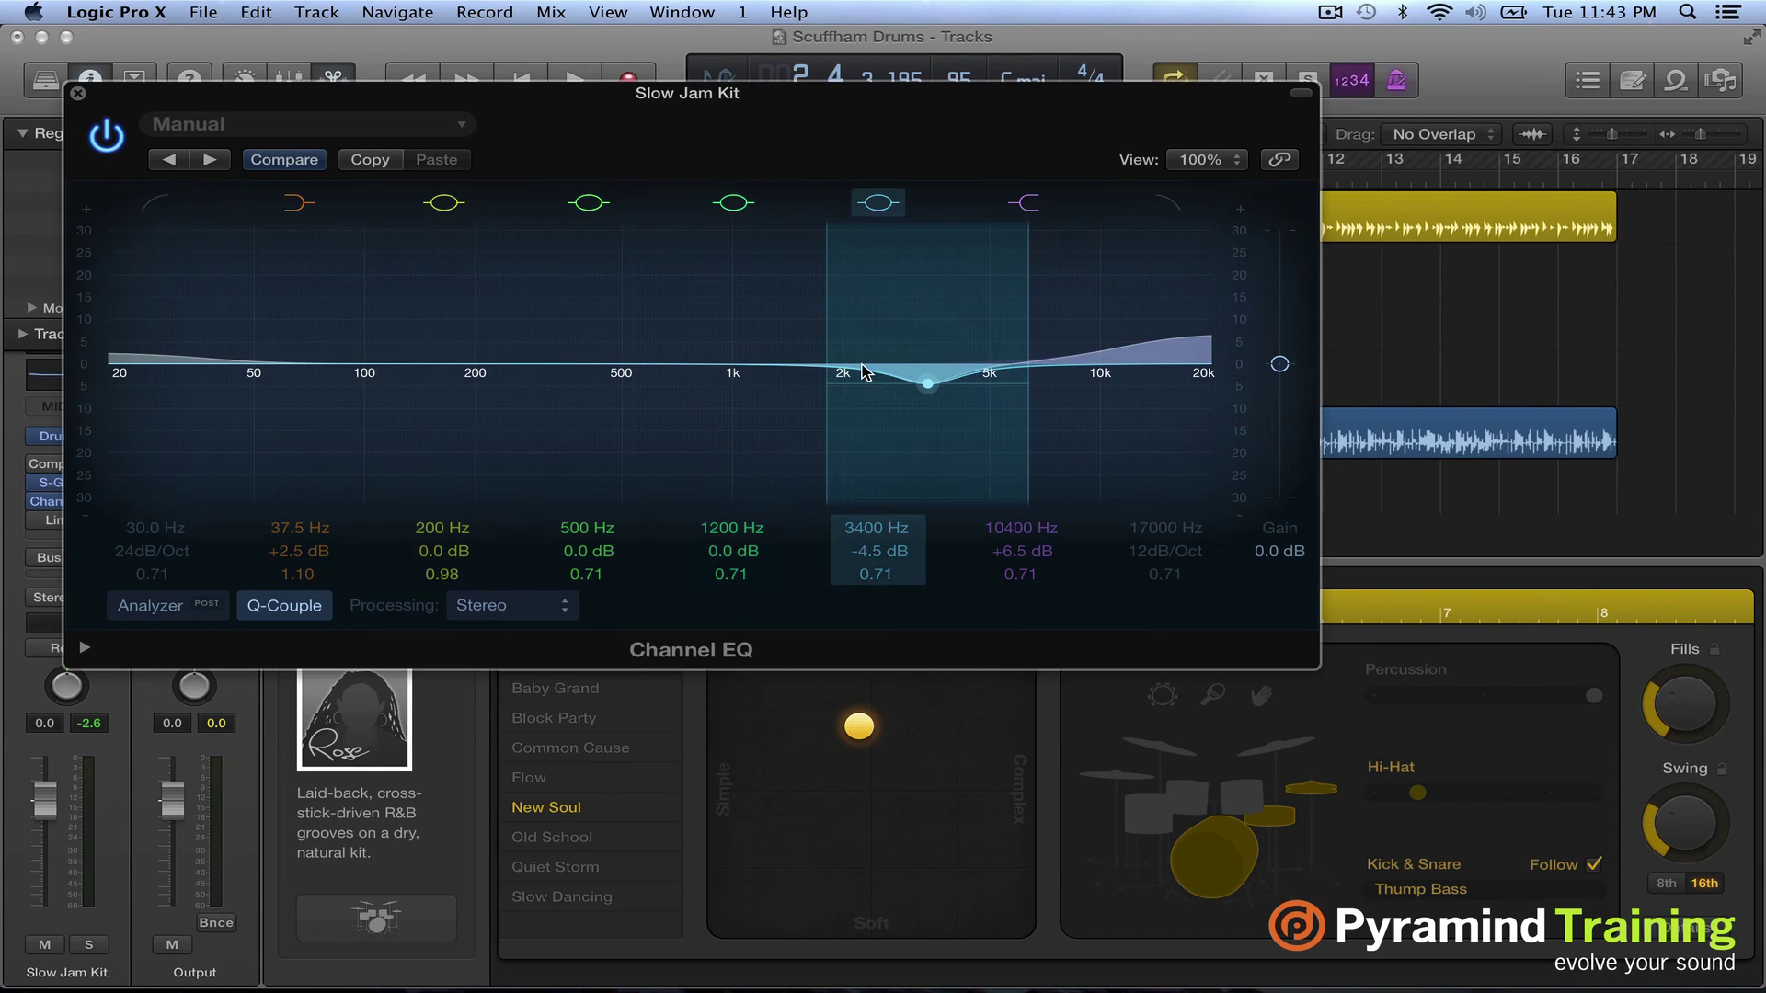
pyautogui.click(78, 94)
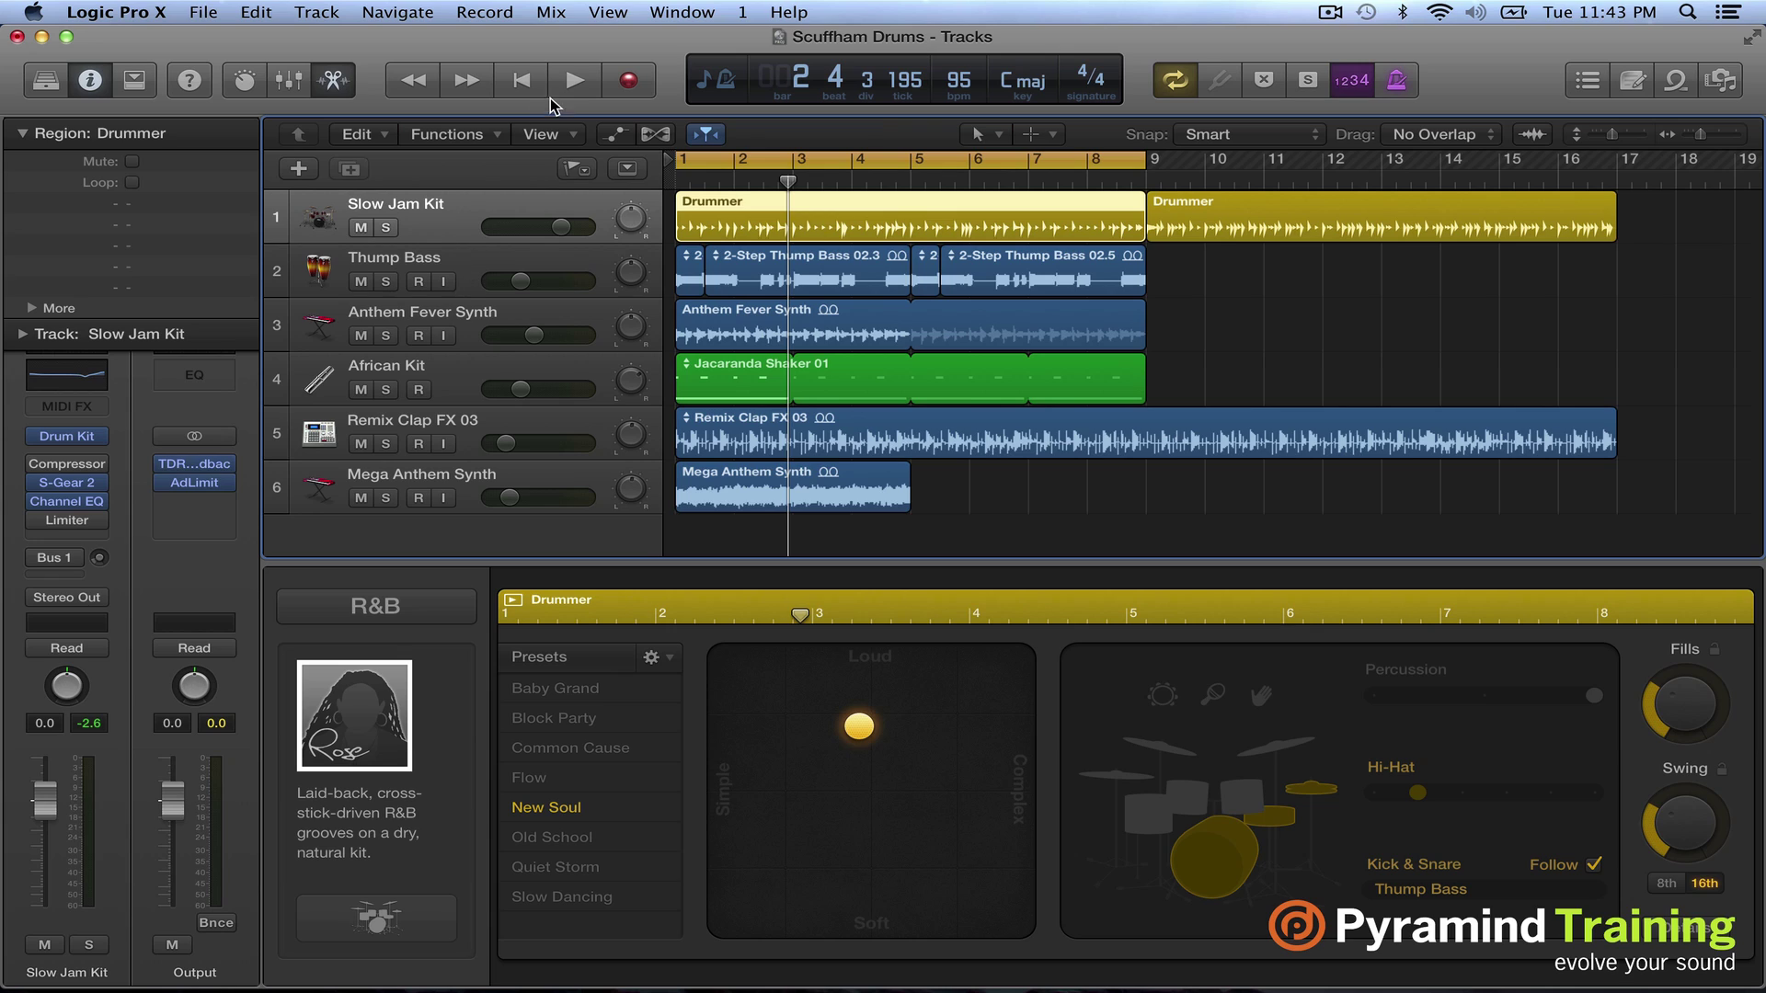
# Rewind to the song start, leave AdLimit in its original Output slot, and open the drum track's S-Gear 2
pyautogui.click(524, 83)
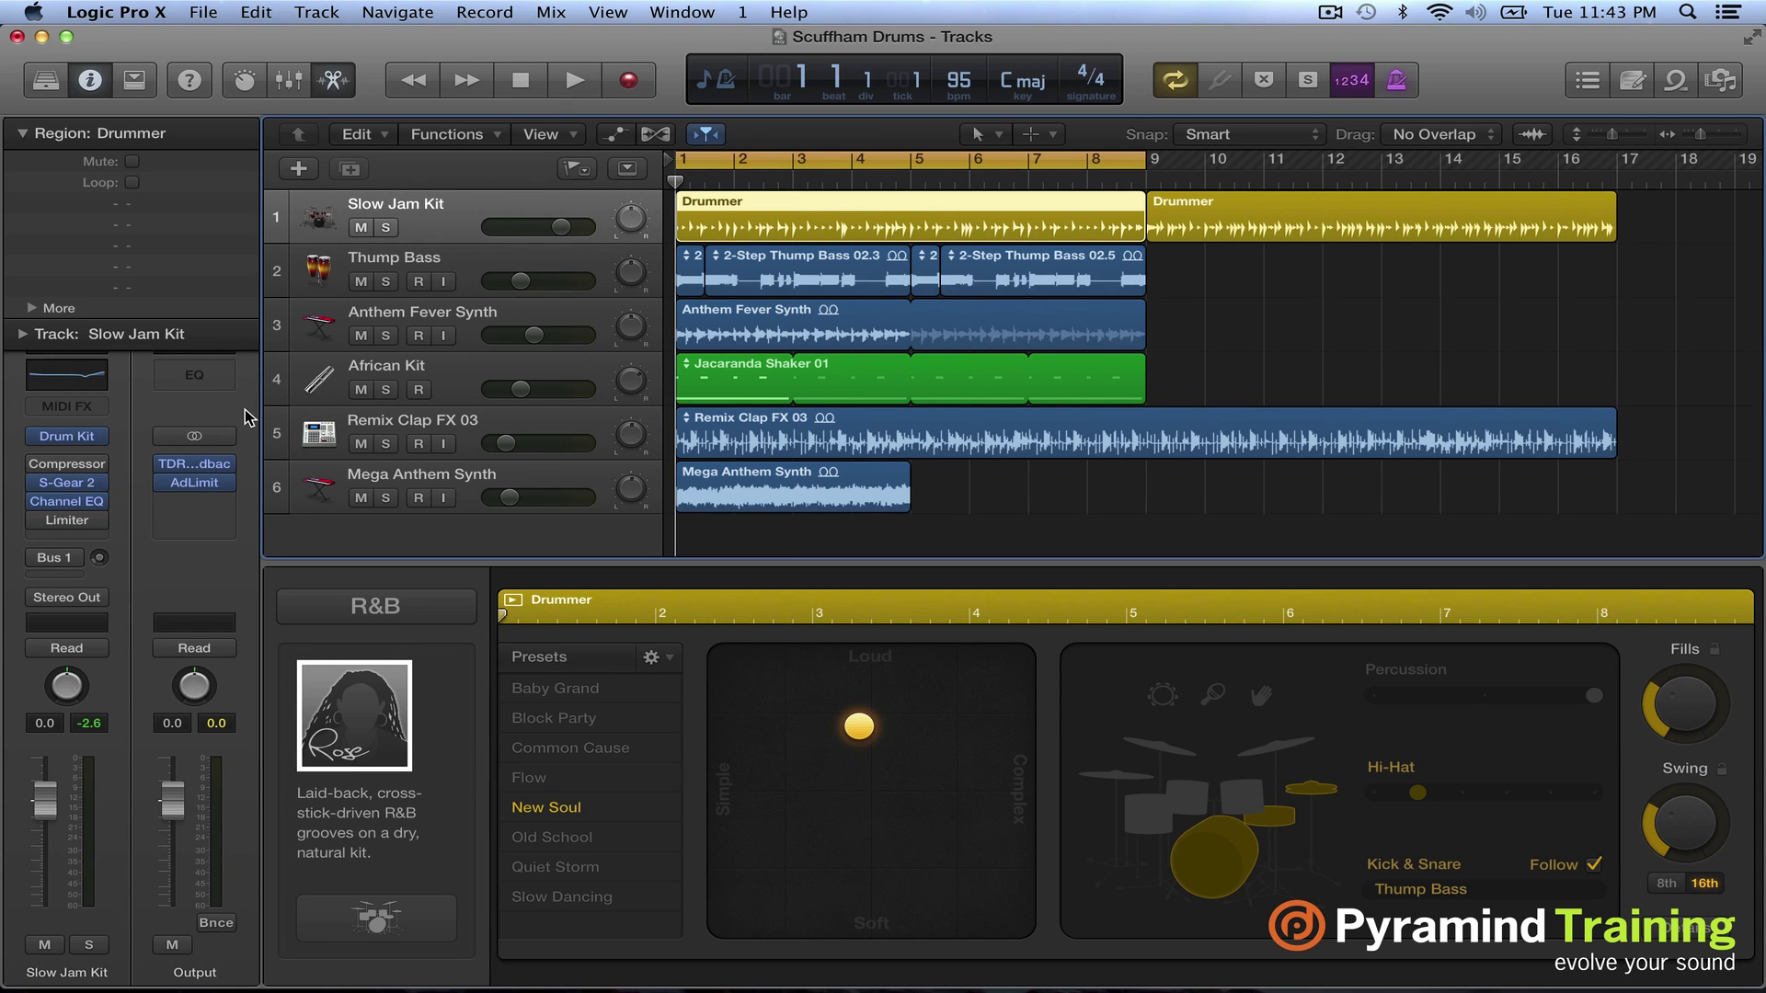
pyautogui.moveTo(95, 490)
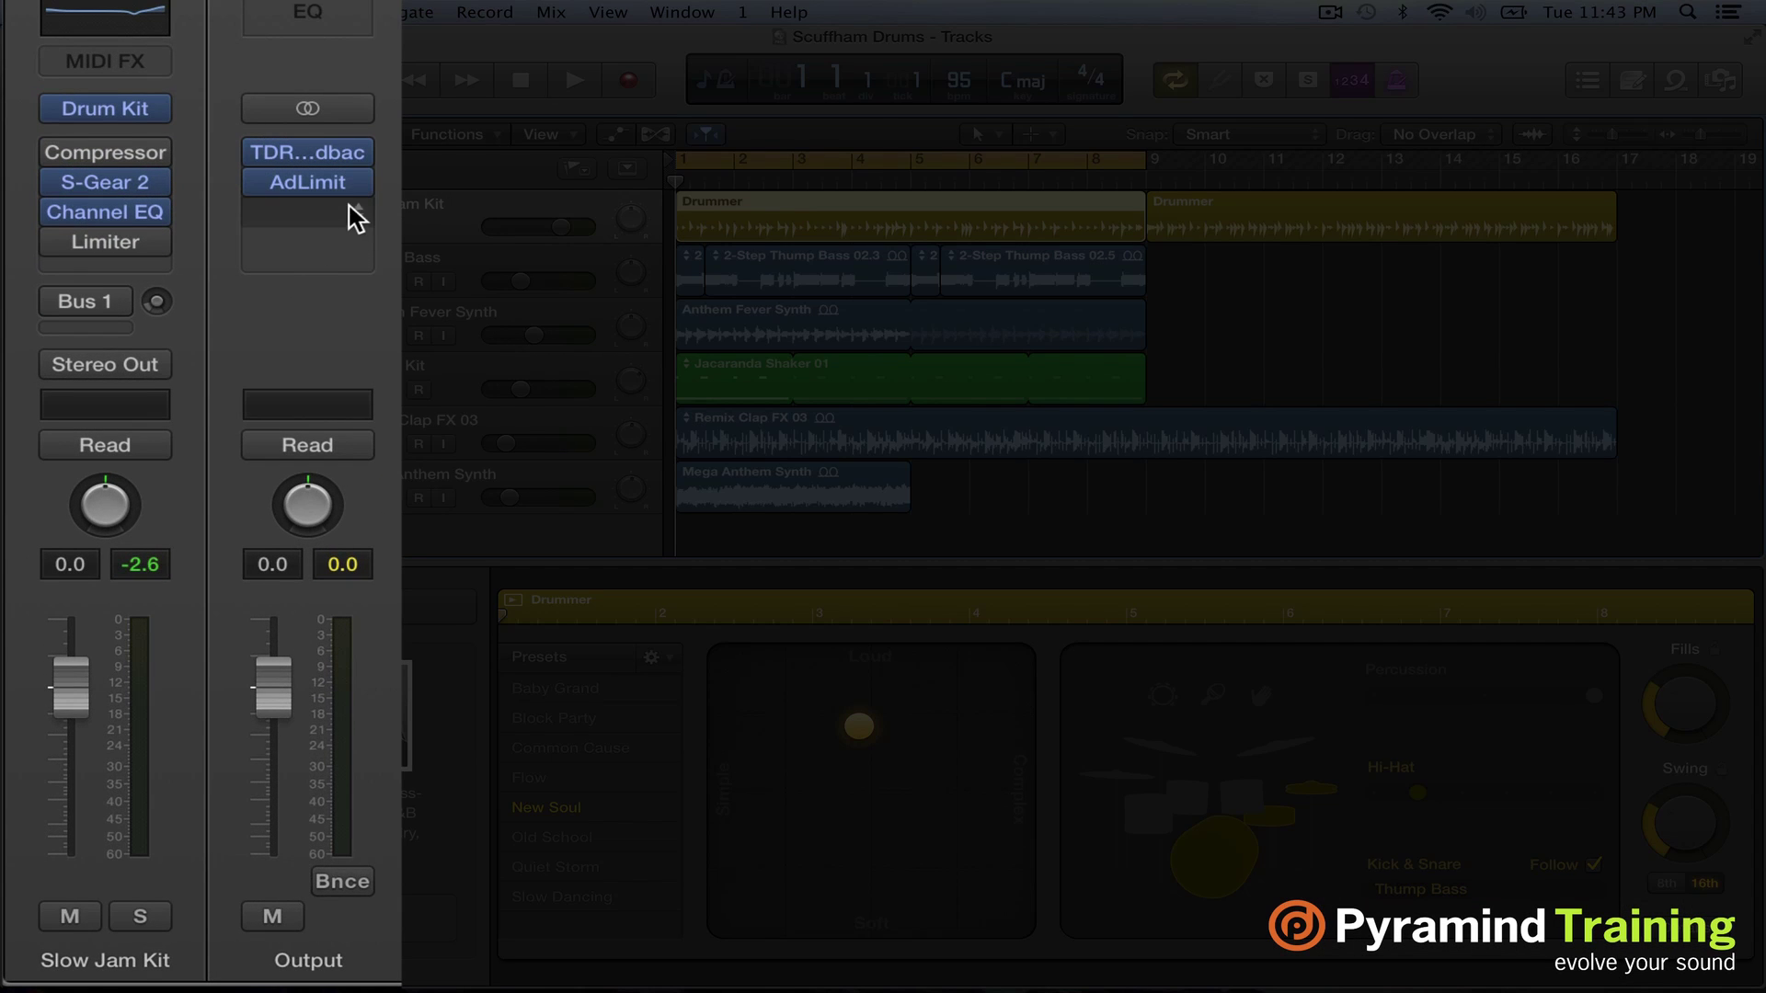
pyautogui.moveTo(358, 196)
pyautogui.moveTo(357, 182); pyautogui.dragTo(317, 182)
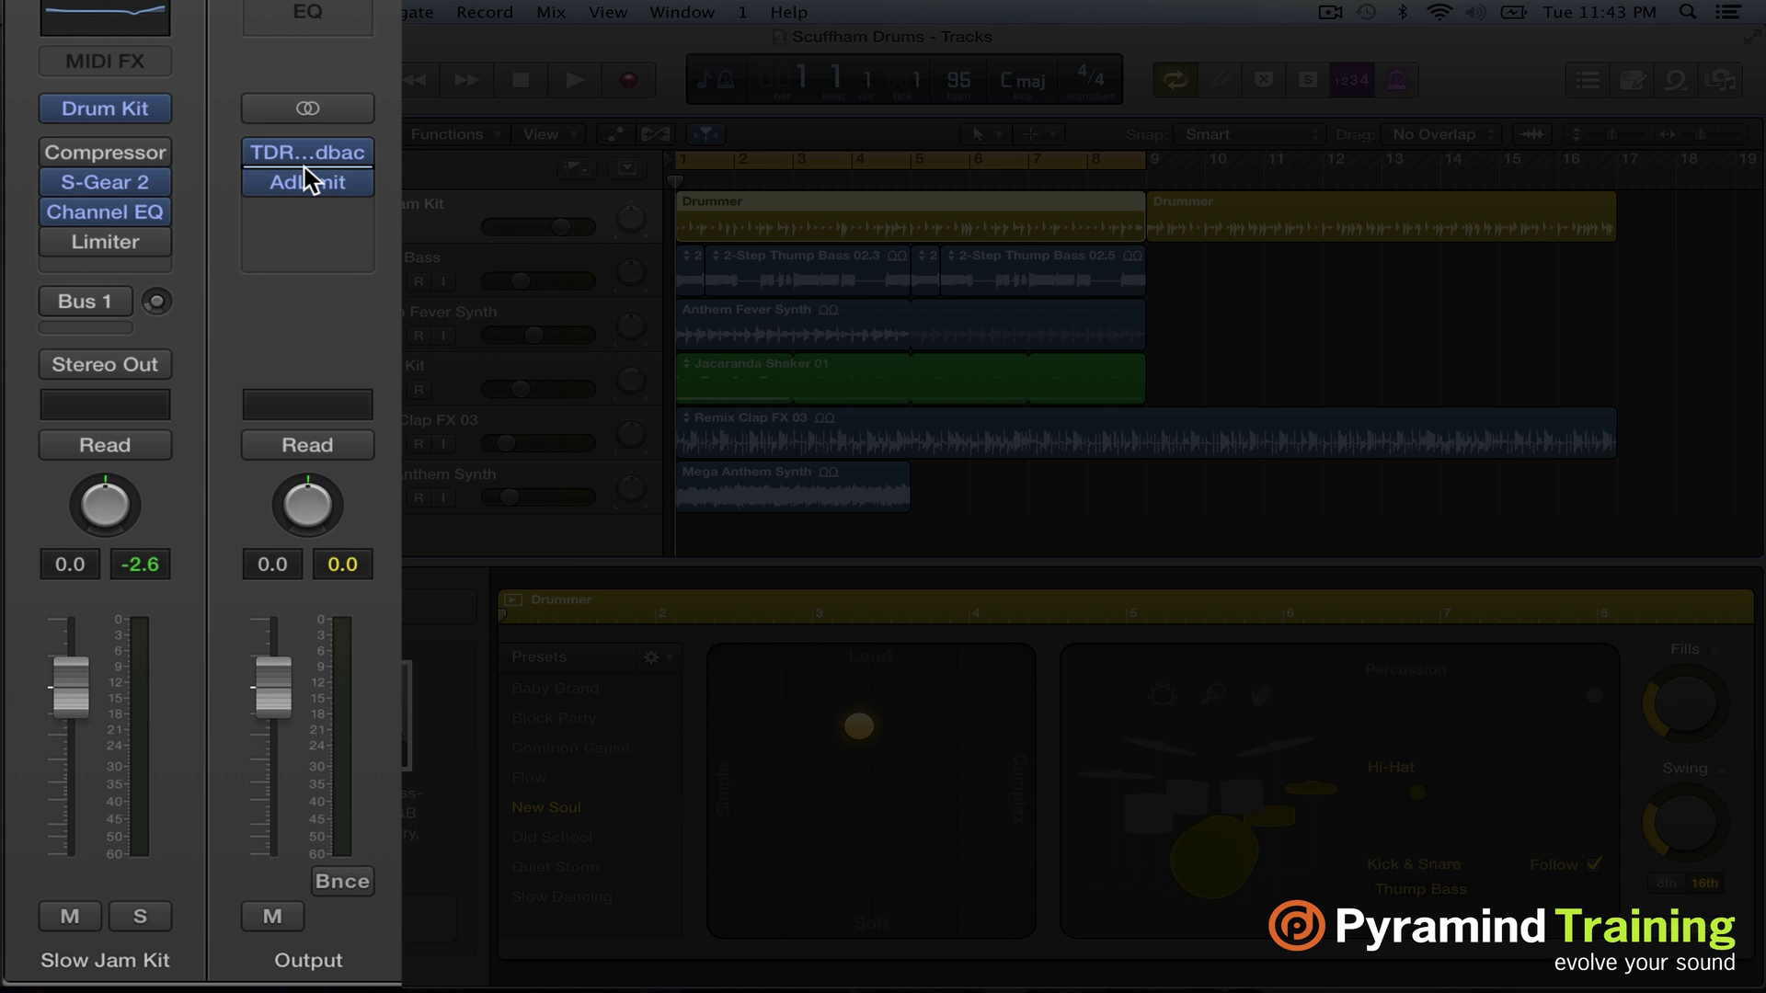
pyautogui.moveTo(313, 180); pyautogui.dragTo(310, 182)
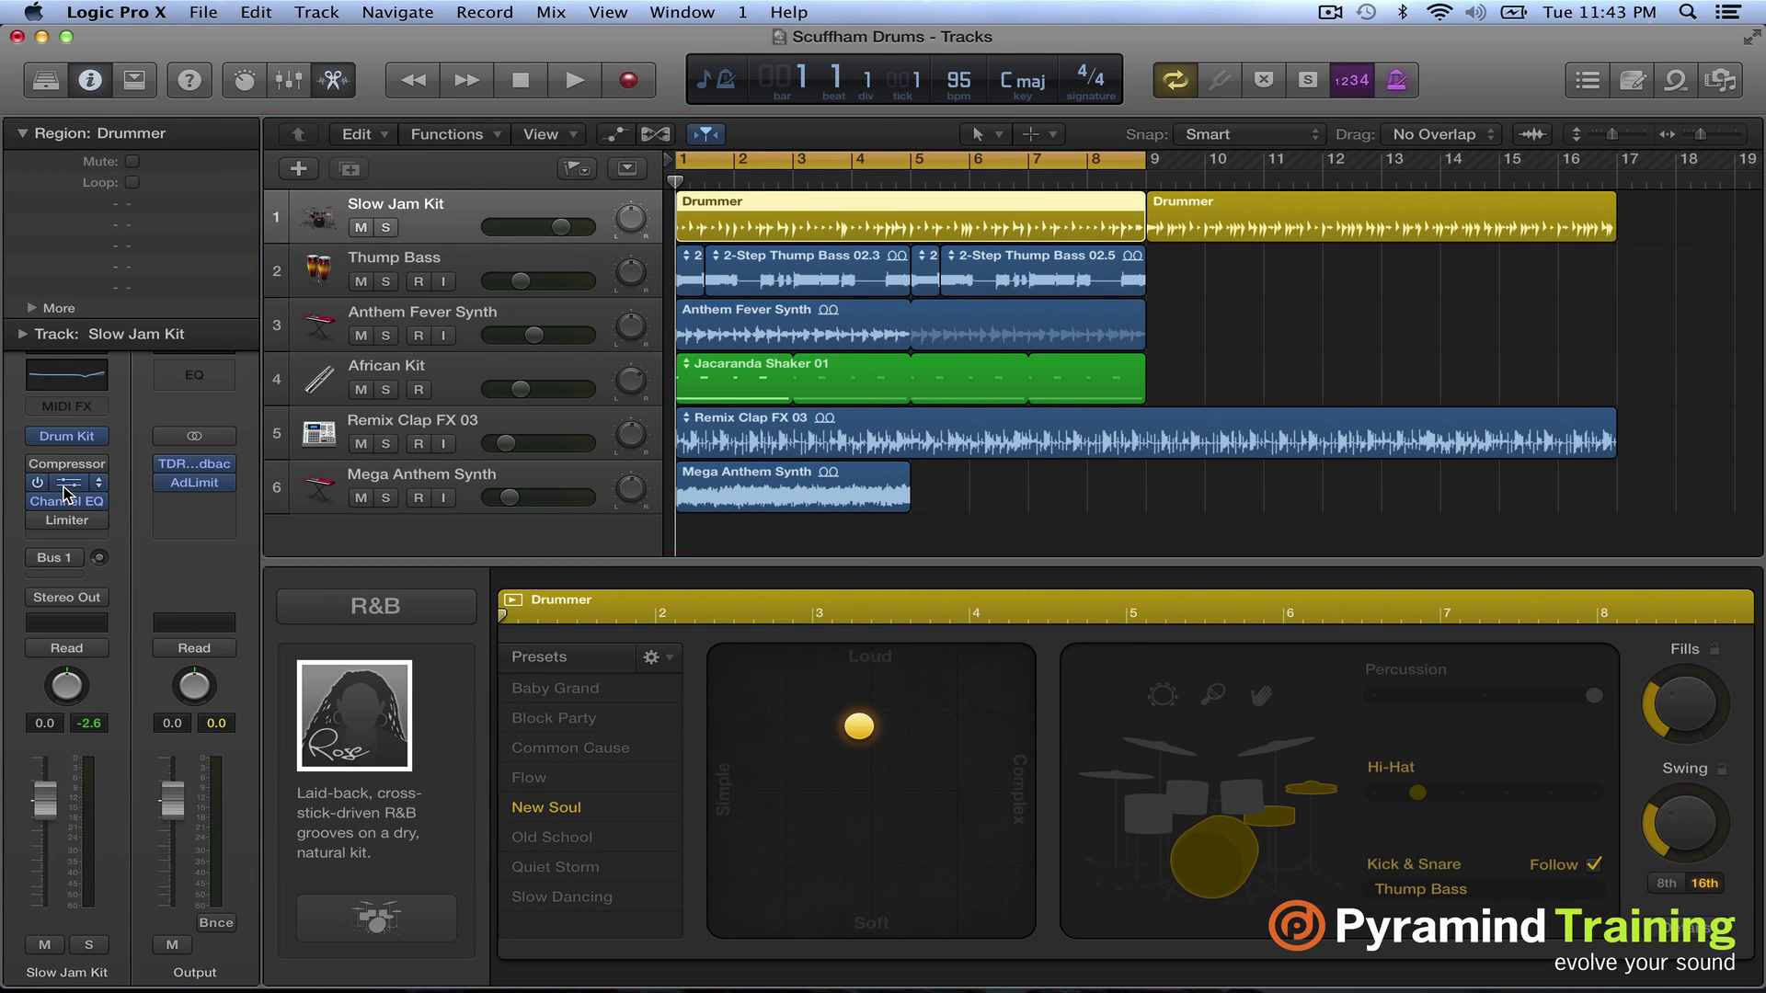
pyautogui.click(66, 486)
# Raise The Duke's gain to about 4.5, trim LEVEL slightly, then bypass and close S-Gear 2
pyautogui.moveTo(420, 307)
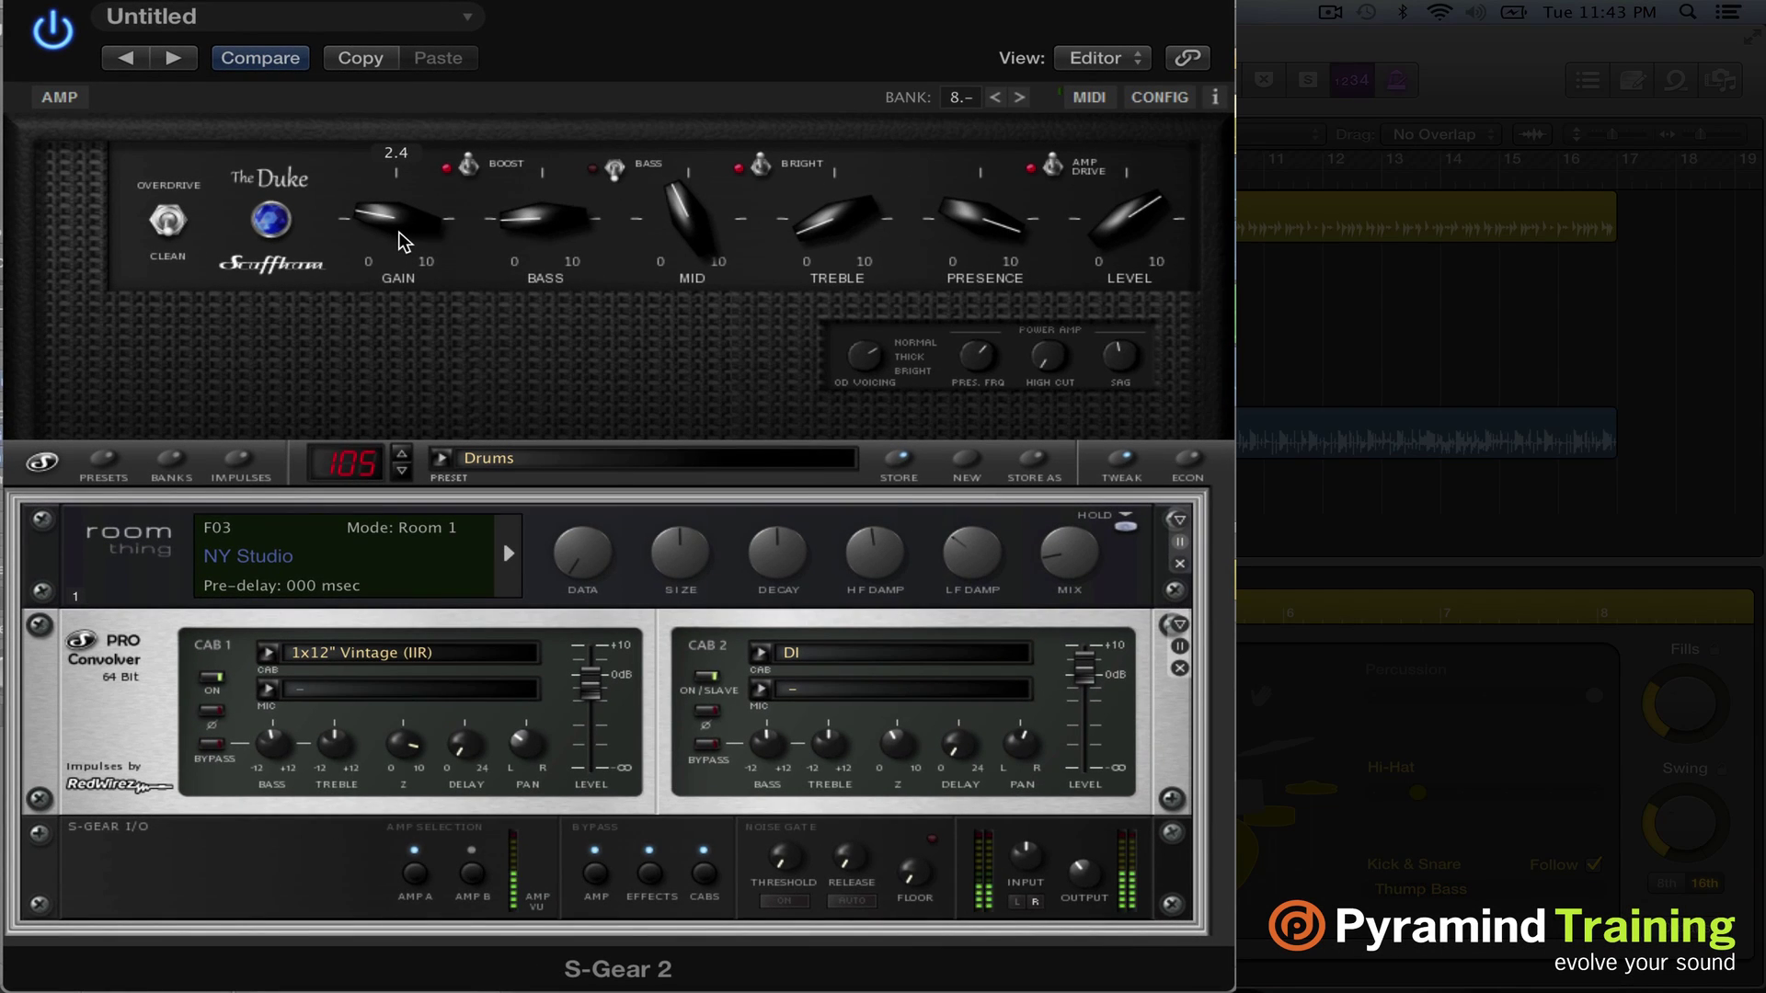
pyautogui.moveTo(400, 313); pyautogui.dragTo(399, 307)
pyautogui.moveTo(395, 230); pyautogui.dragTo(391, 186)
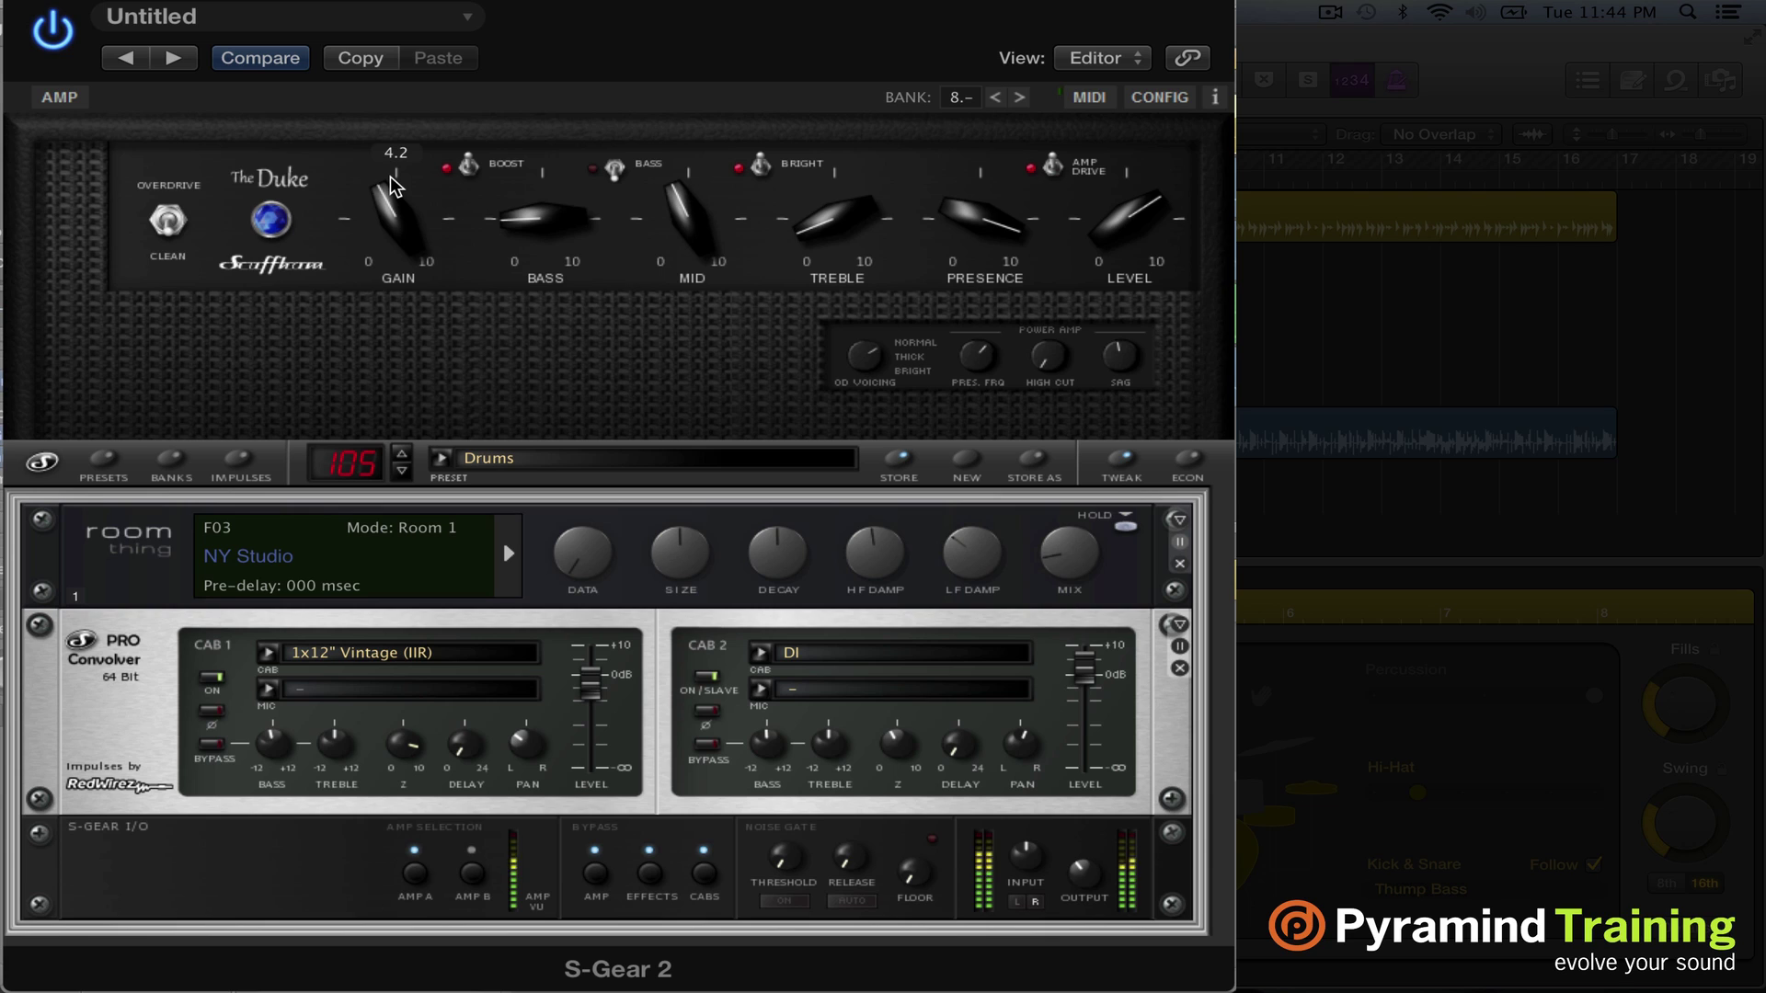
pyautogui.moveTo(391, 186); pyautogui.dragTo(414, 145)
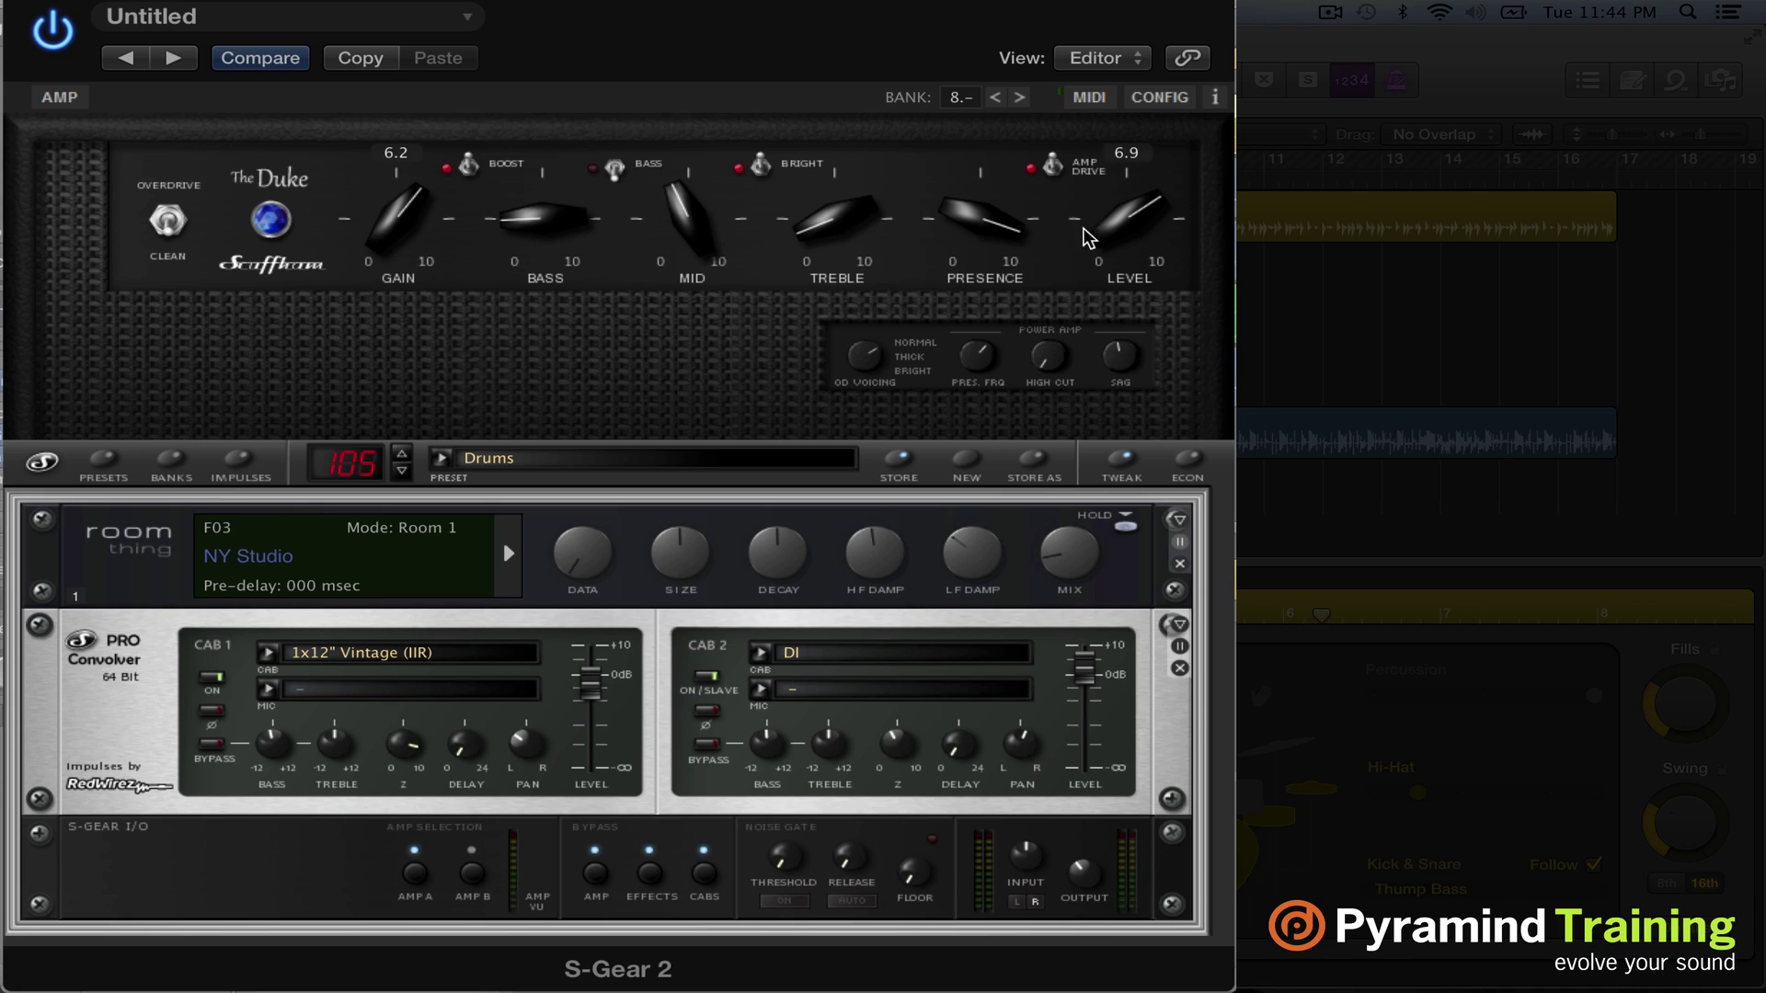
pyautogui.moveTo(1103, 238); pyautogui.dragTo(1101, 257)
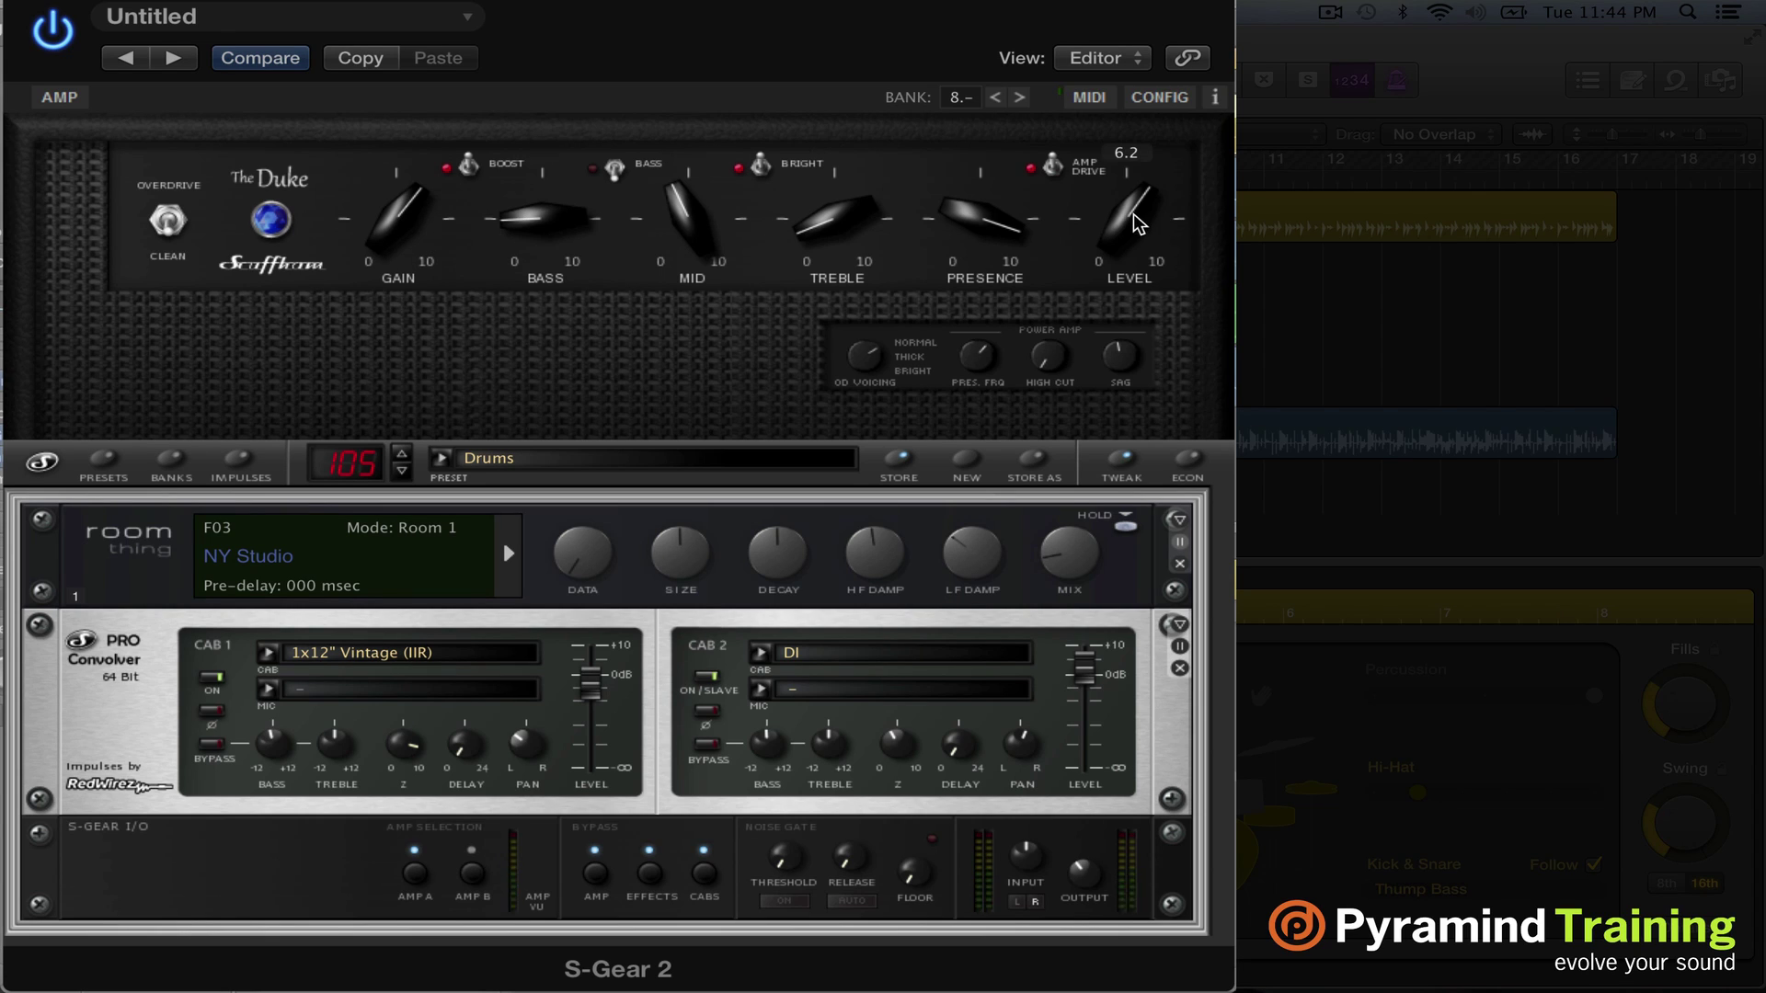
pyautogui.moveTo(390, 237); pyautogui.dragTo(405, 278)
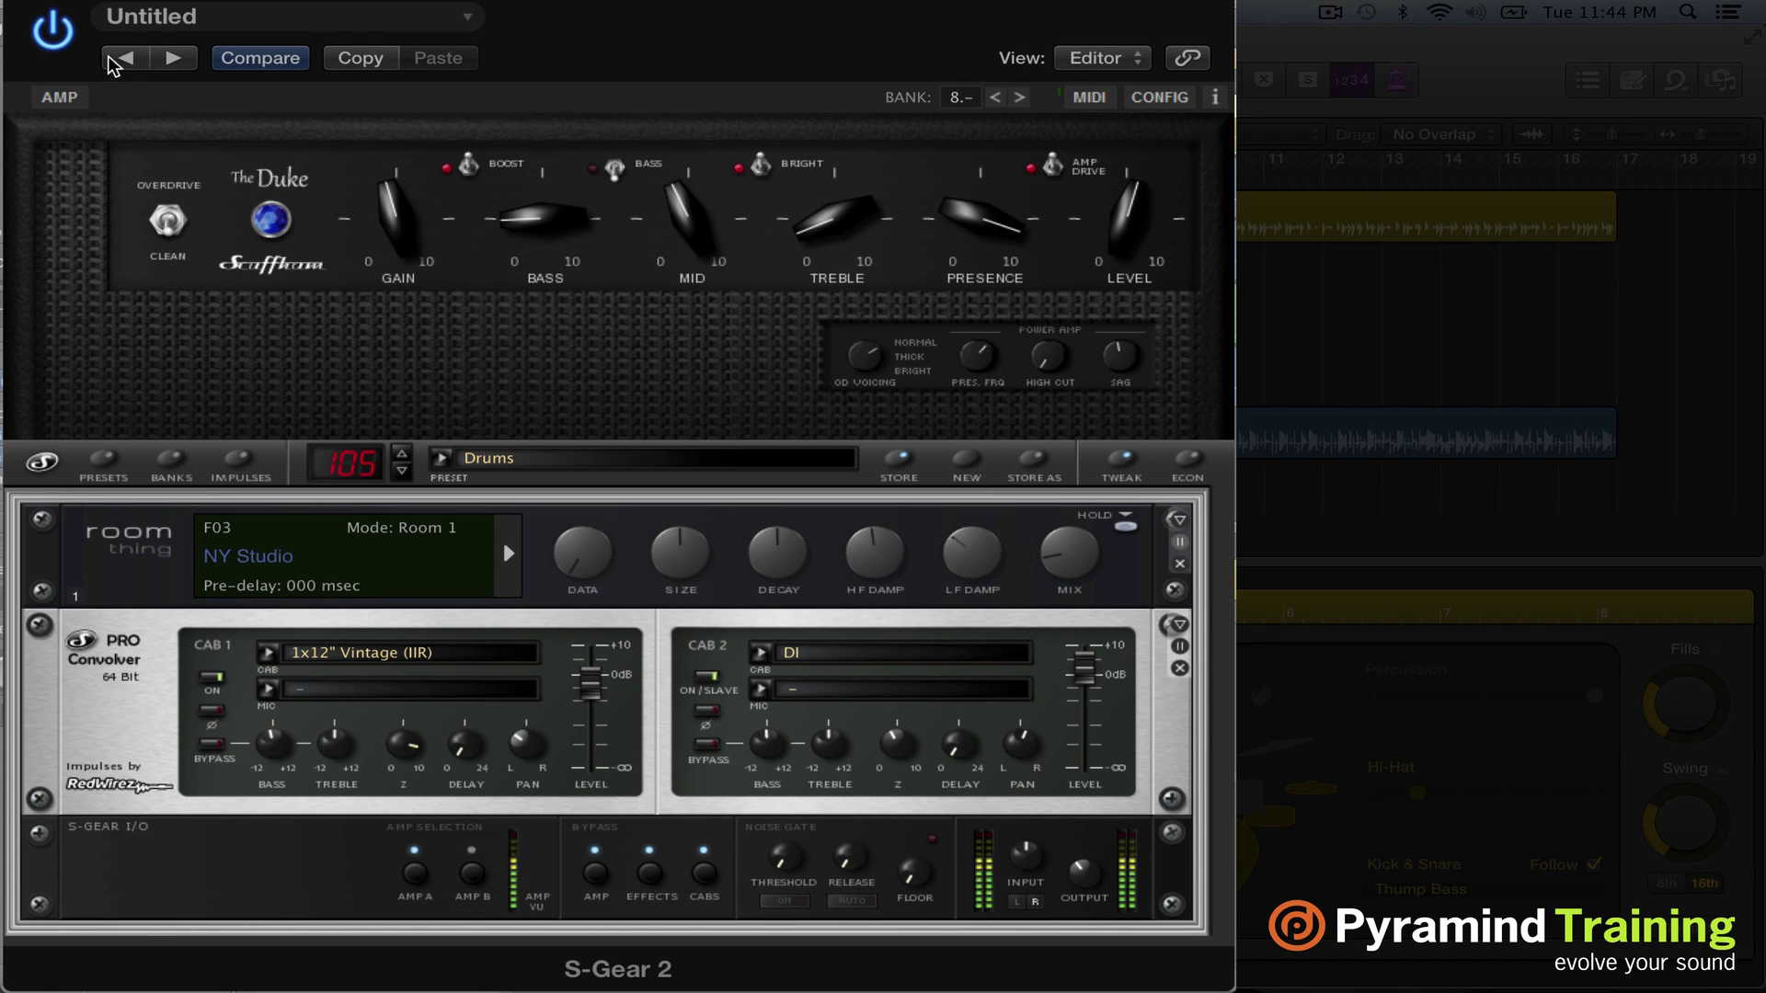
pyautogui.click(56, 22)
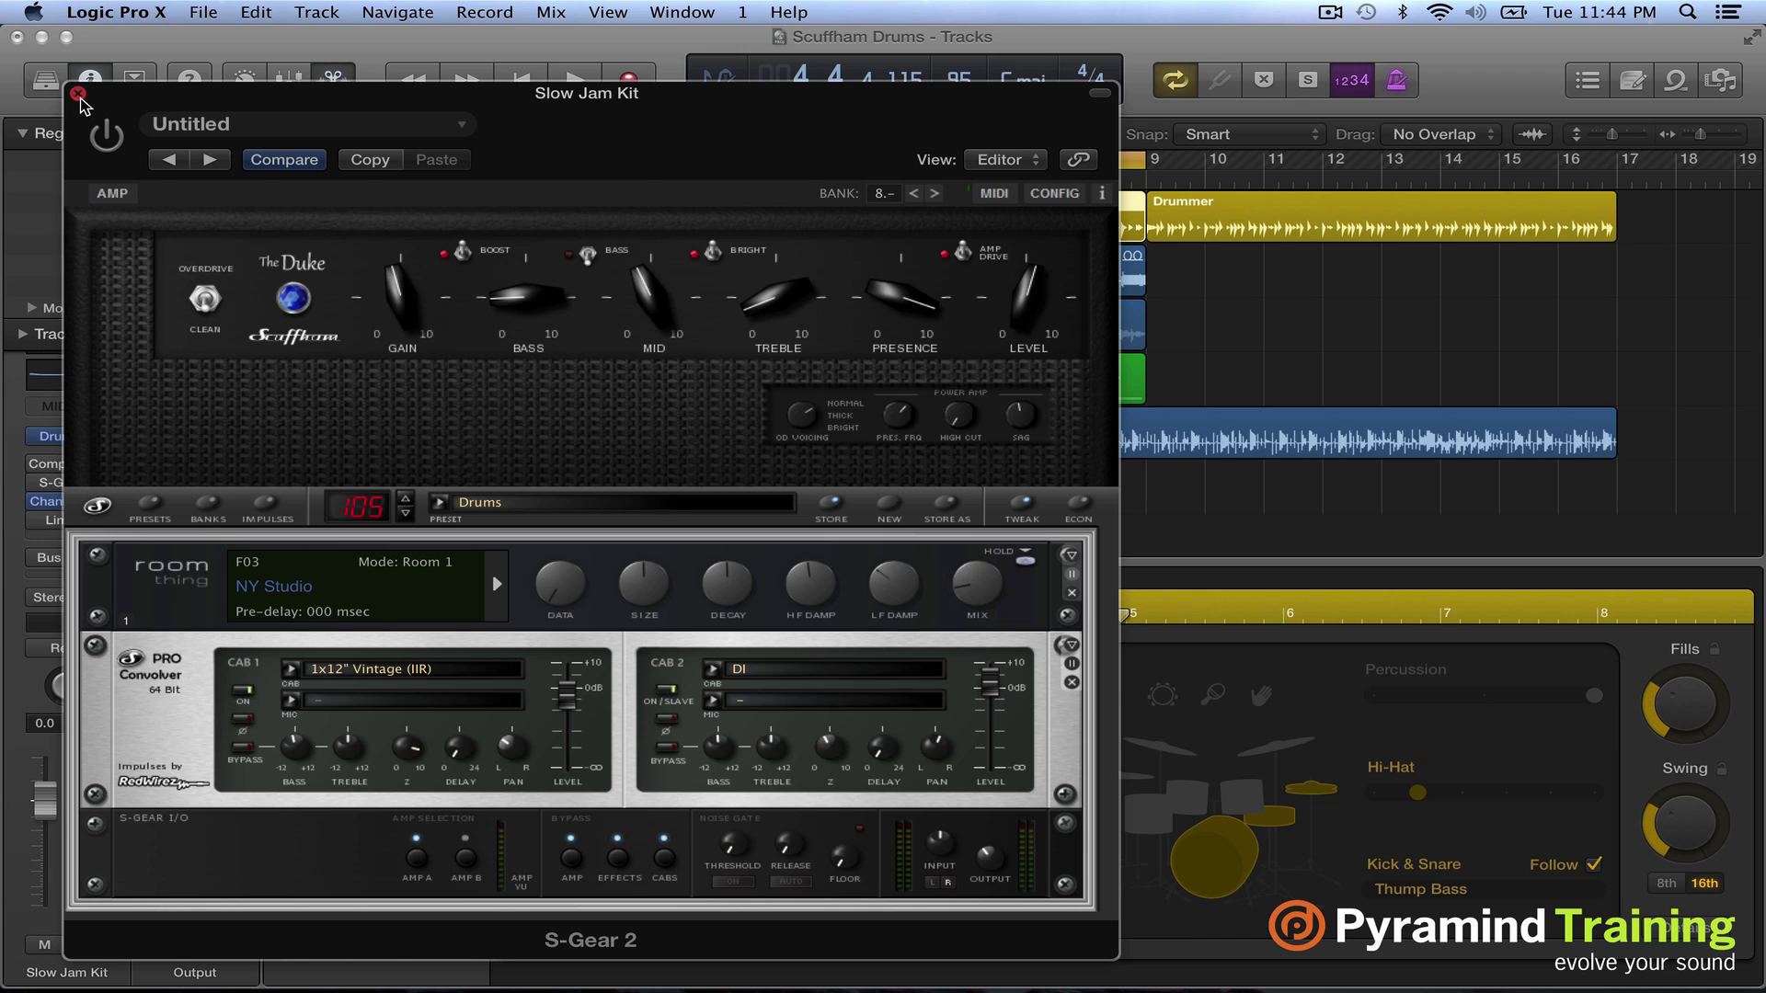
pyautogui.click(77, 95)
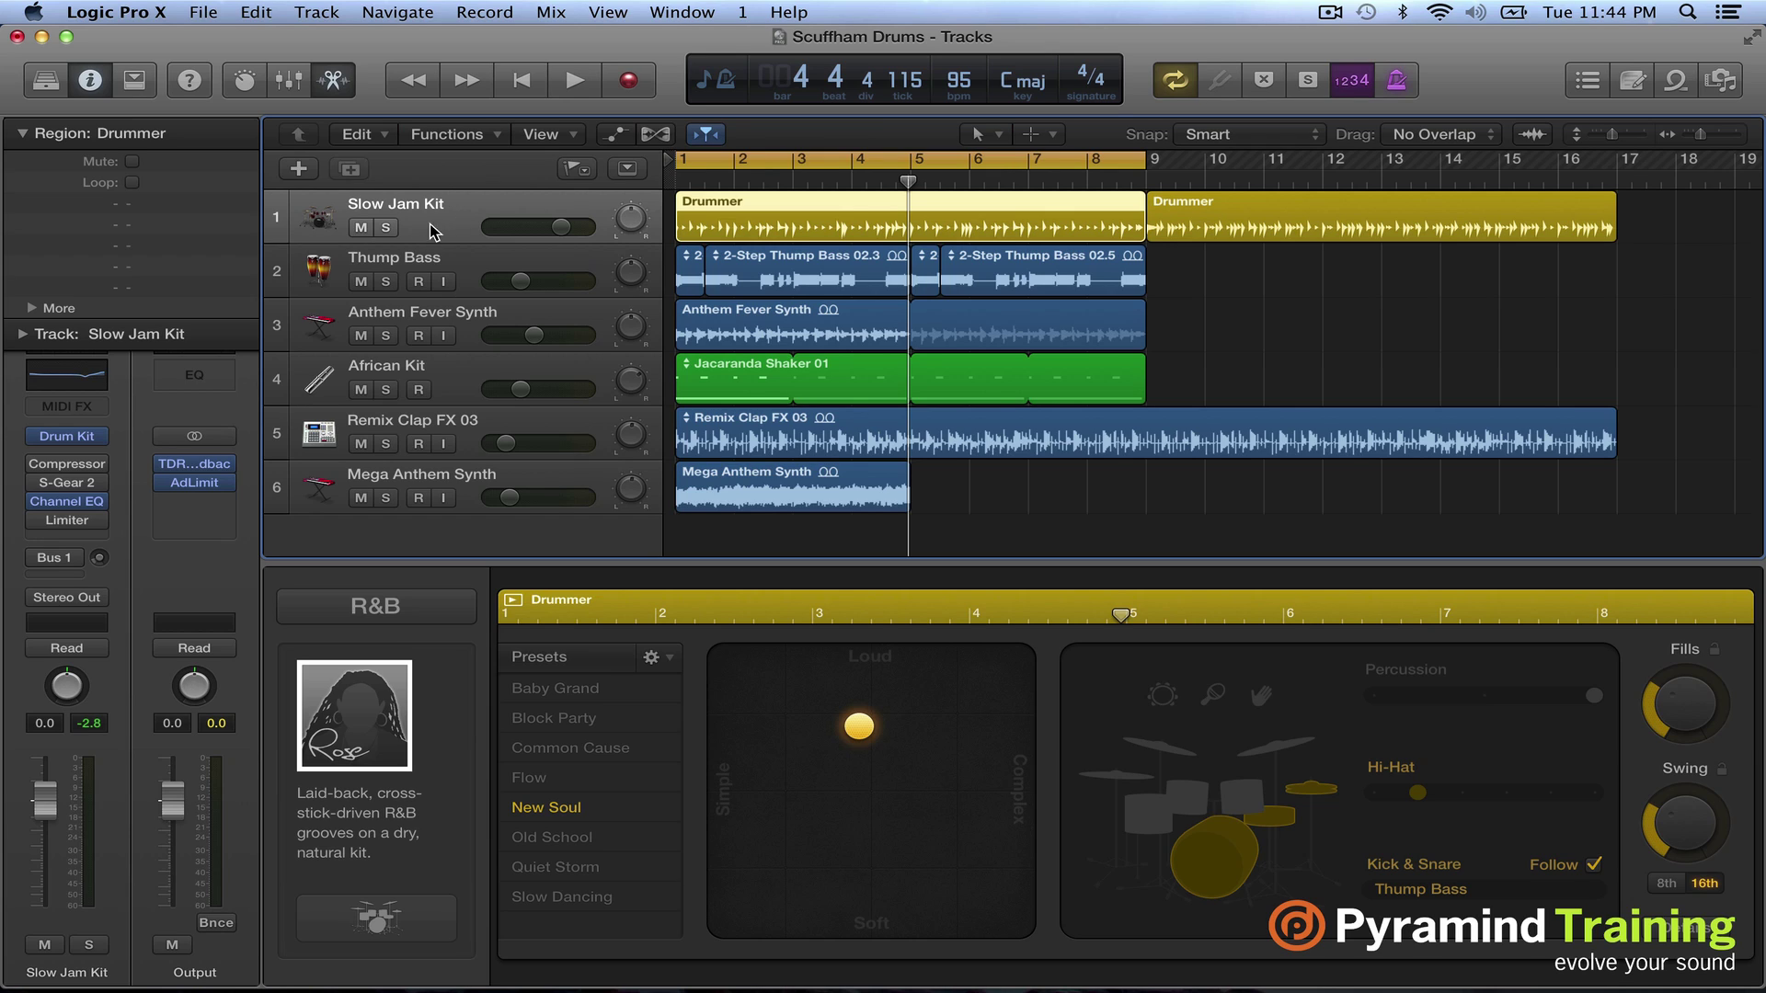
# Keep S-Gear 2's Room module ahead of Pro Convolver, close the plug-in, and rewind to bar 1
pyautogui.click(74, 482)
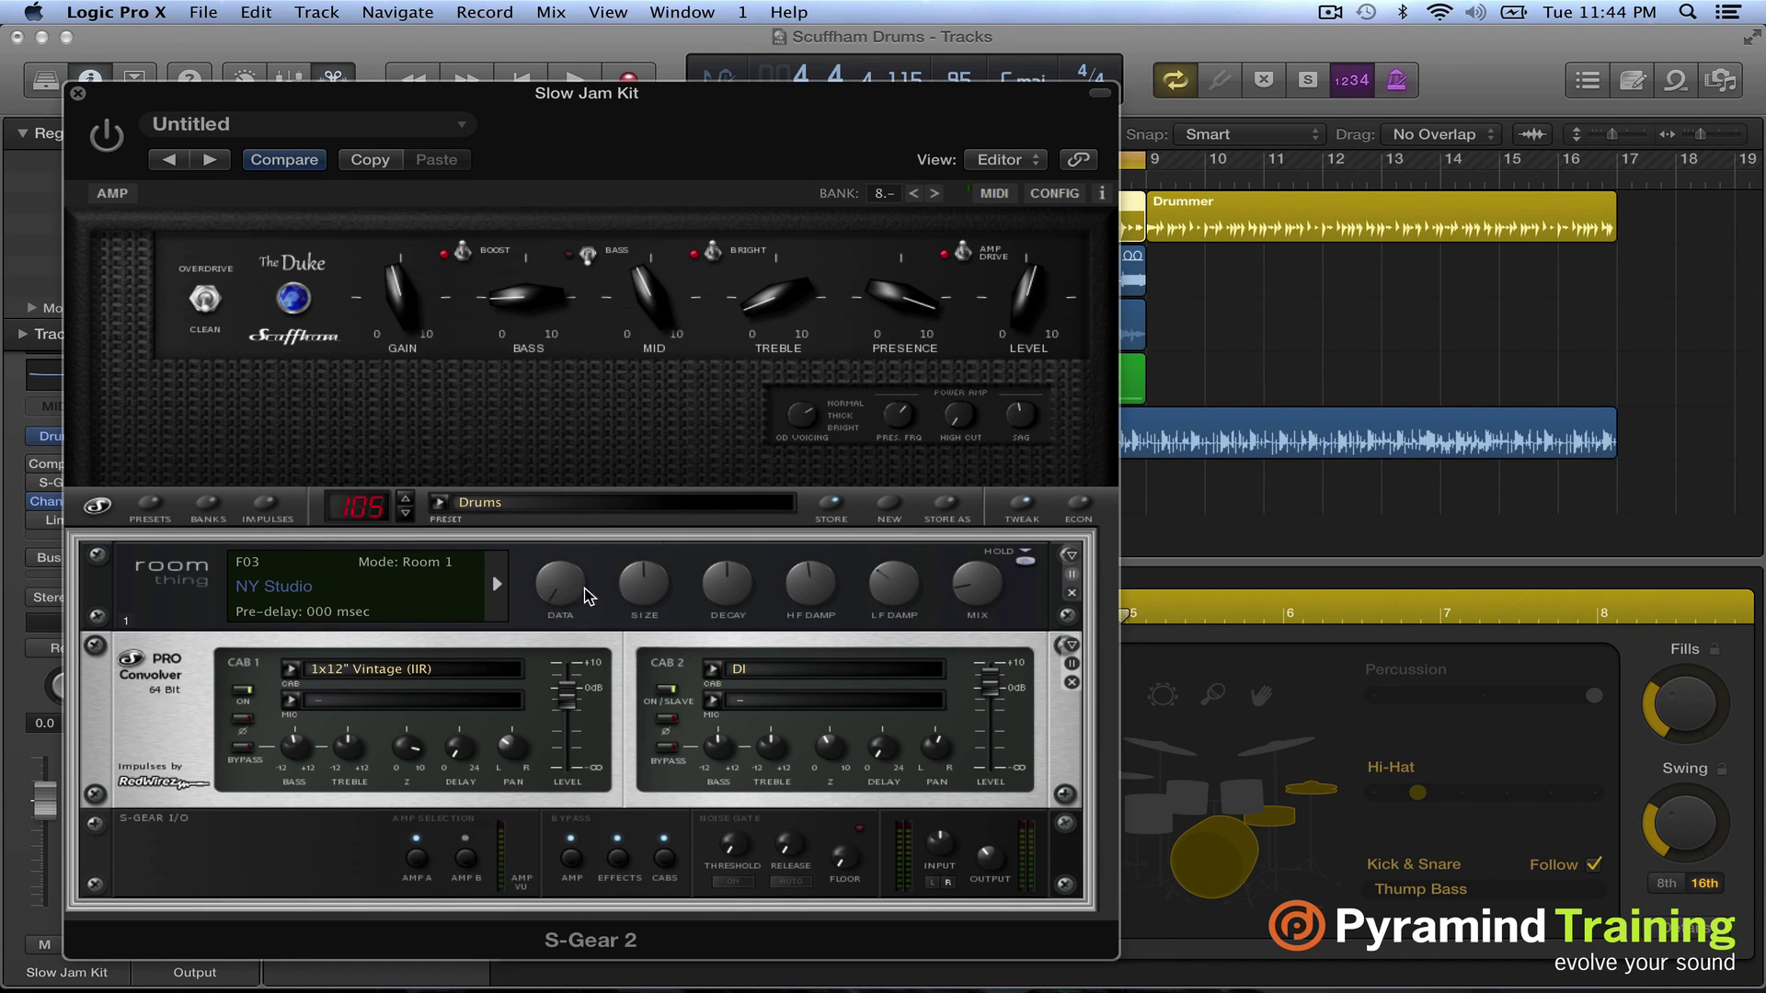
pyautogui.moveTo(993, 596)
pyautogui.moveTo(1037, 598); pyautogui.dragTo(989, 771)
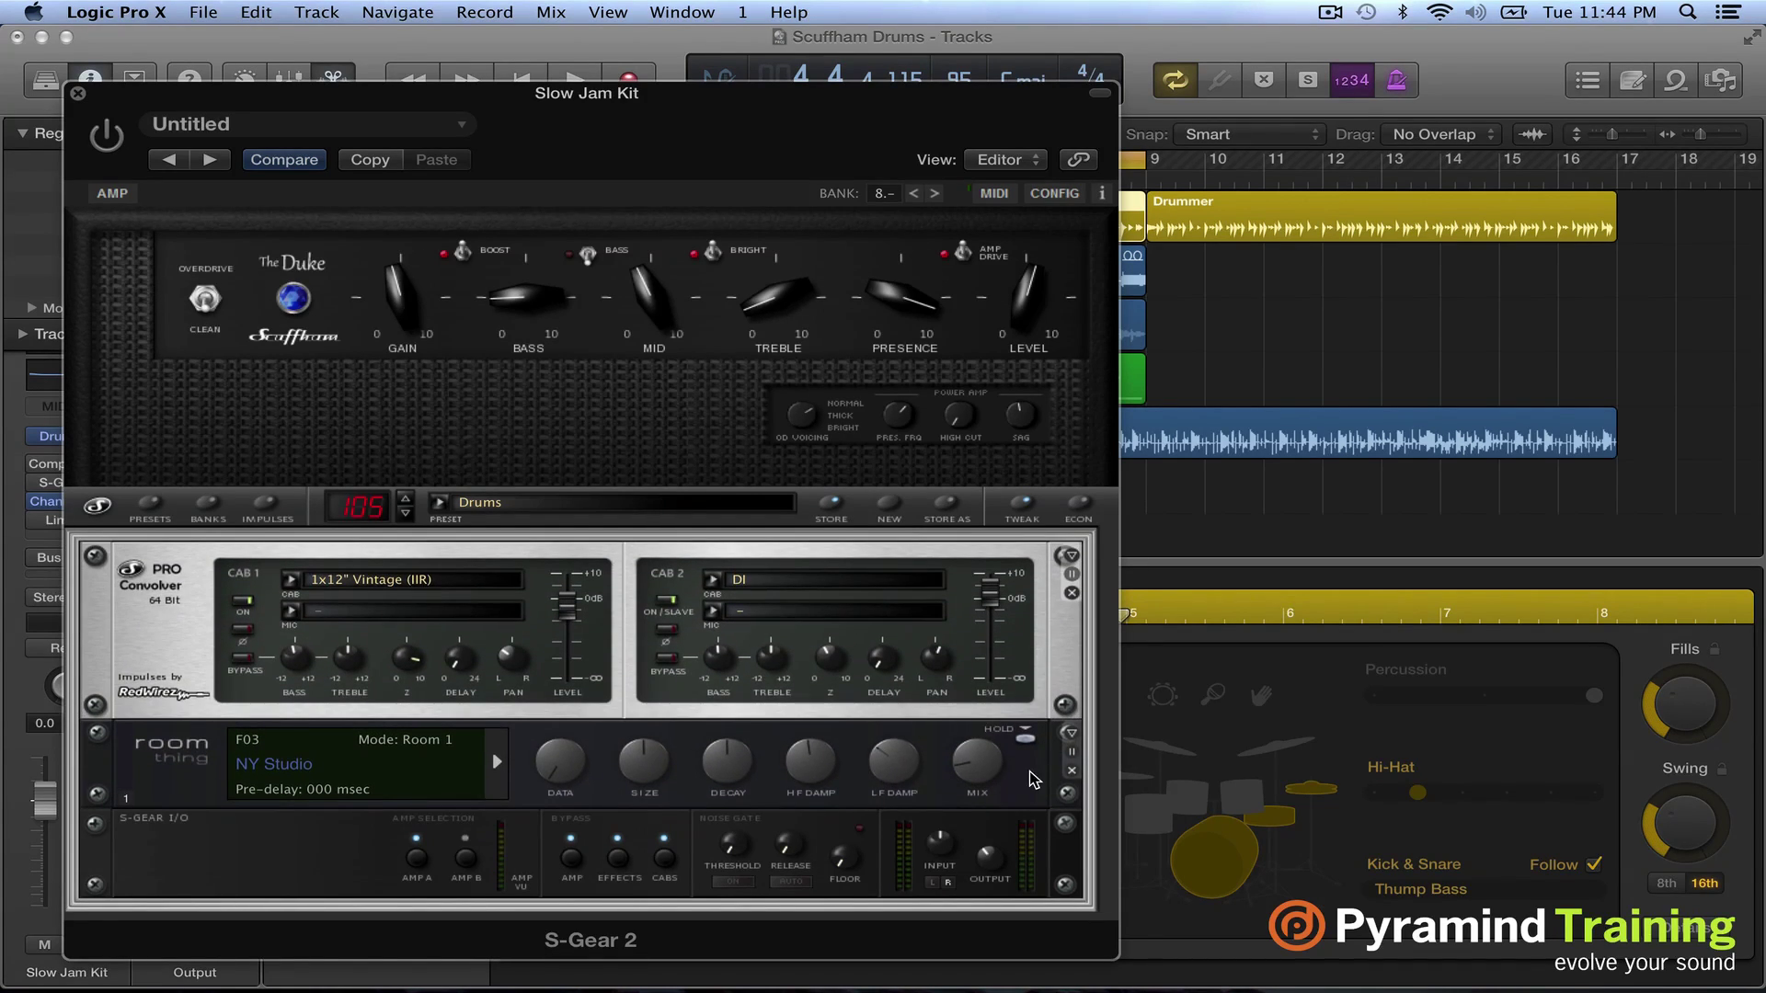
pyautogui.moveTo(1035, 780); pyautogui.dragTo(974, 574)
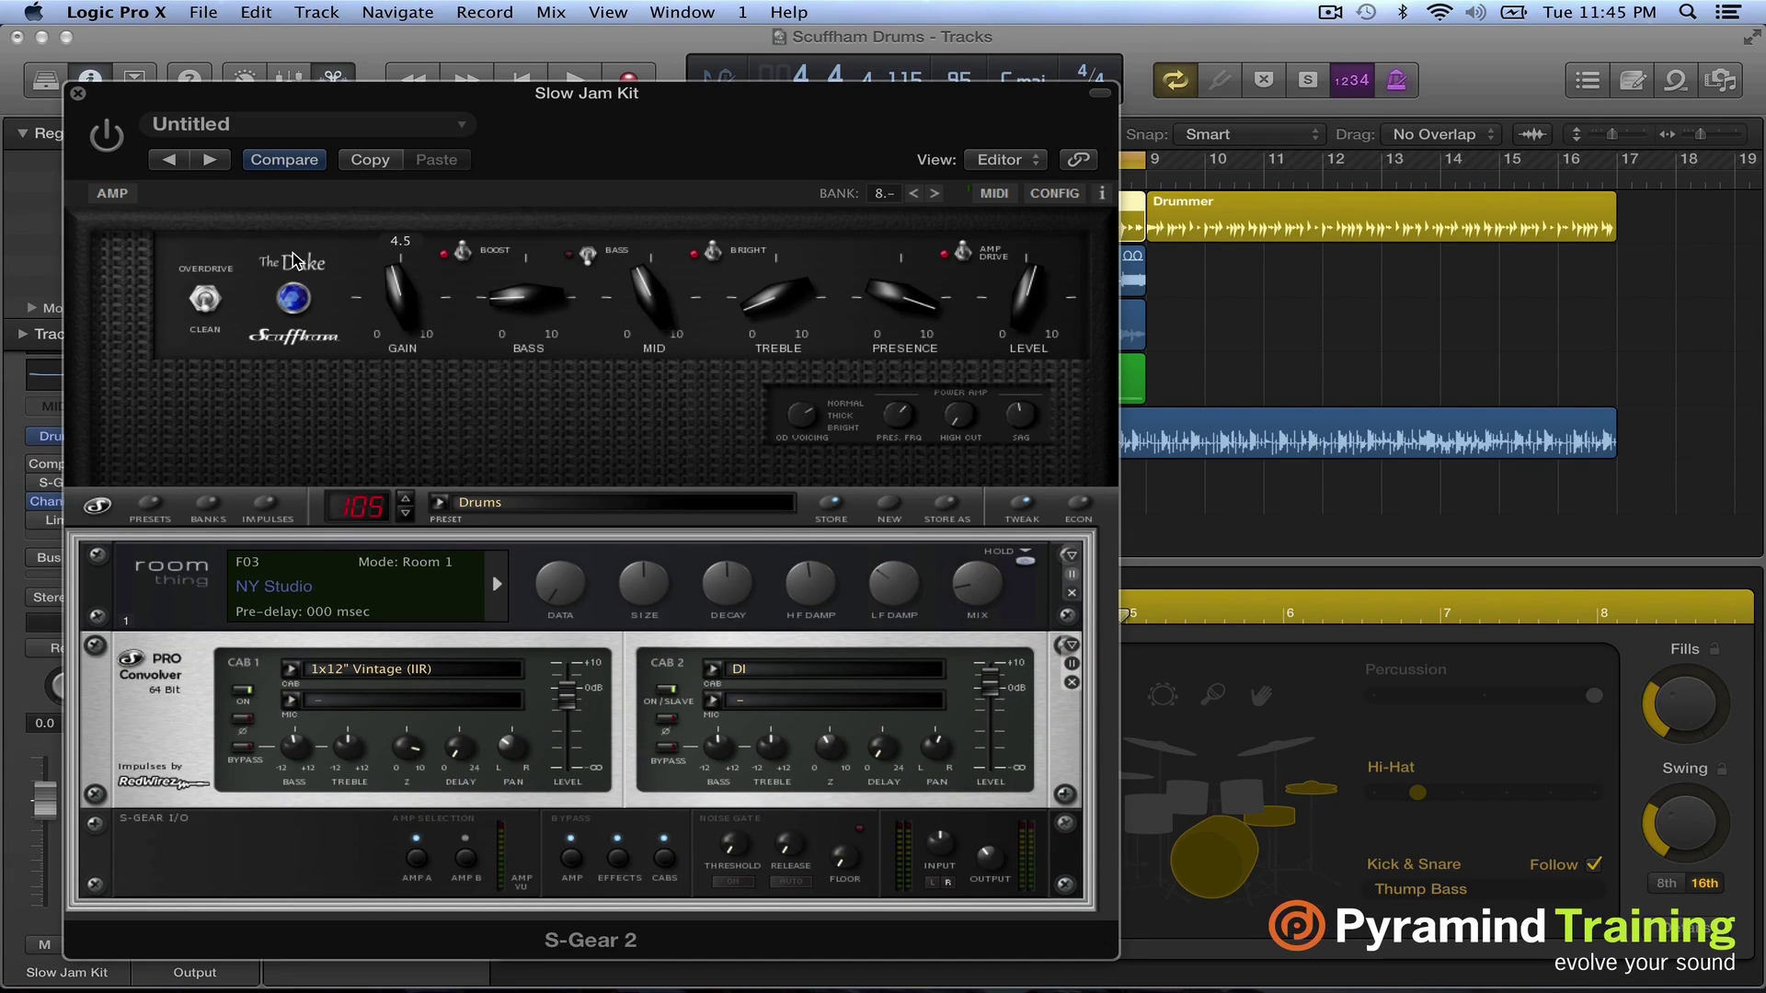
pyautogui.click(78, 94)
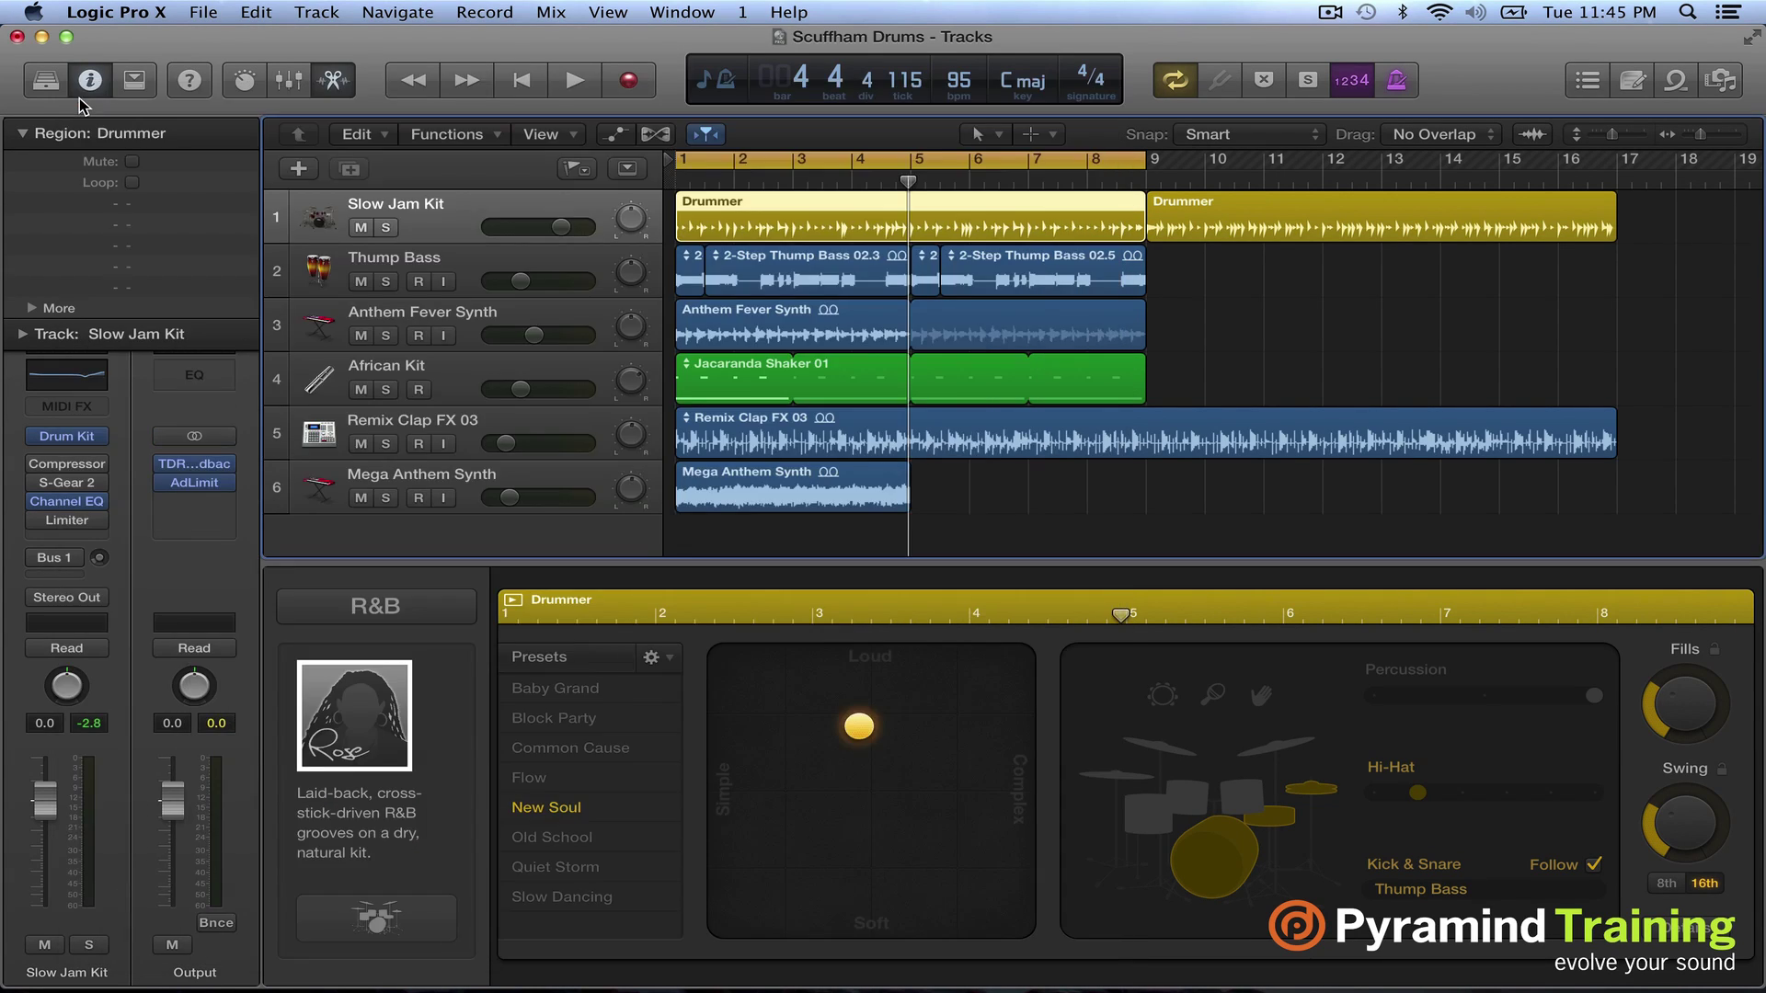
pyautogui.click(521, 89)
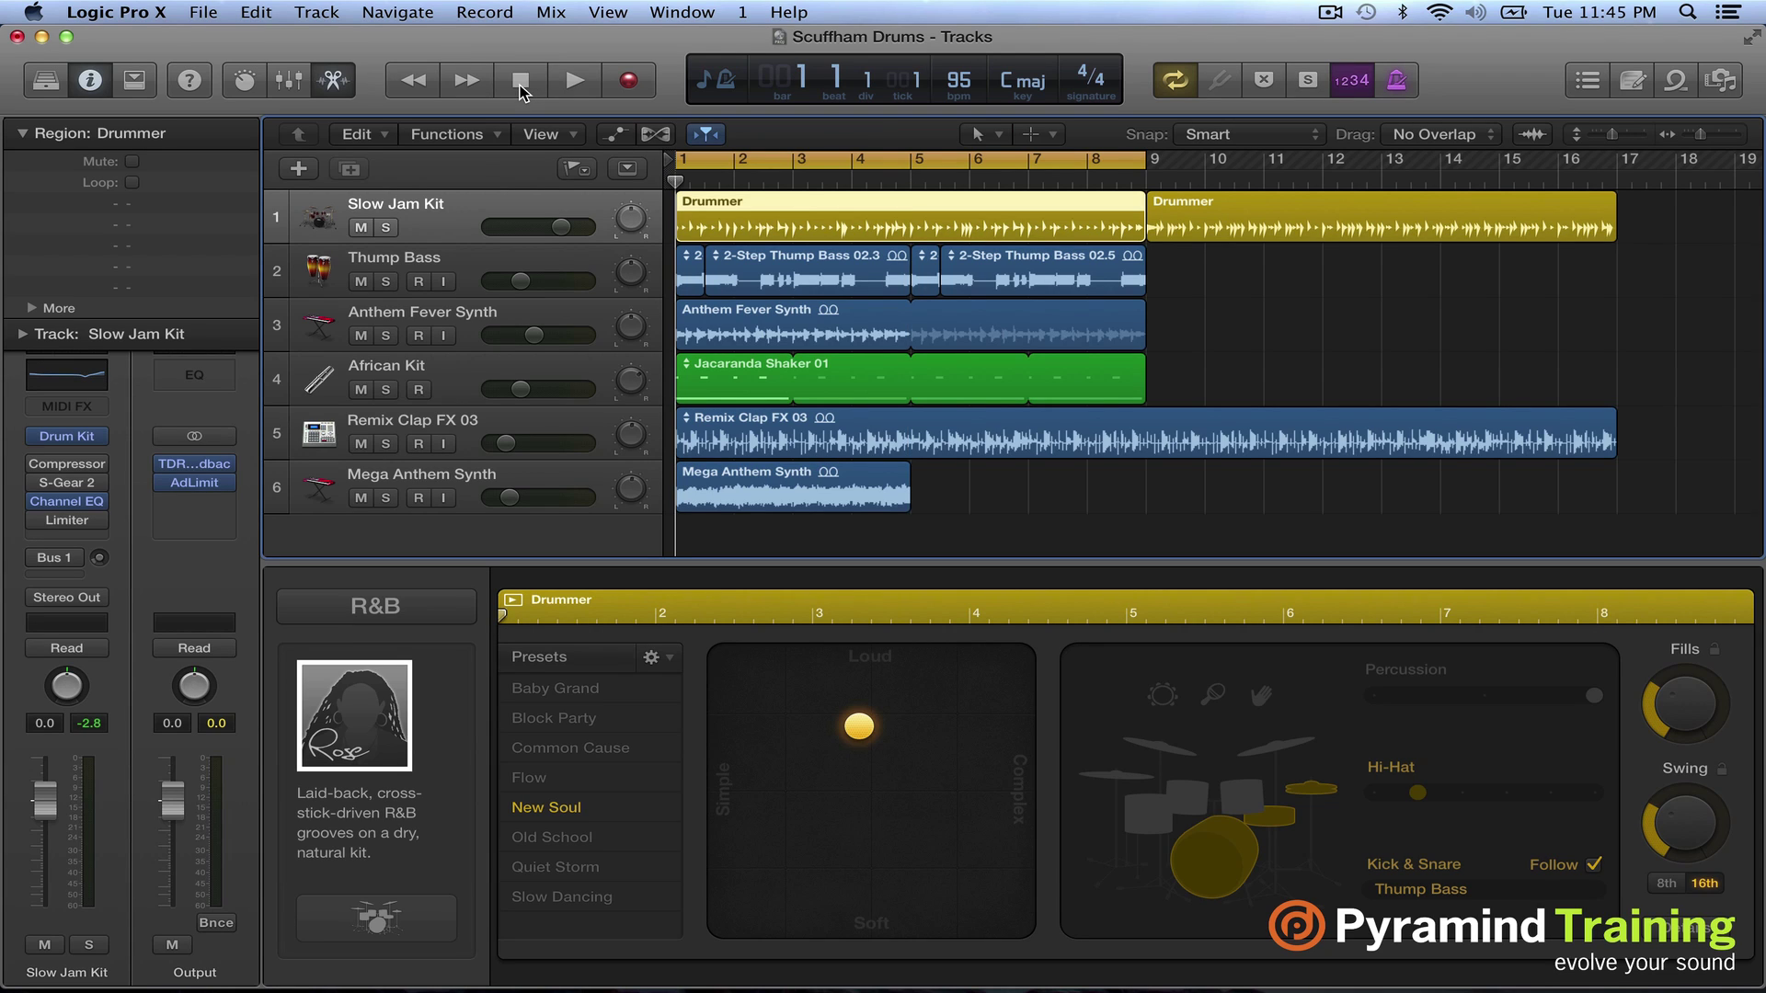